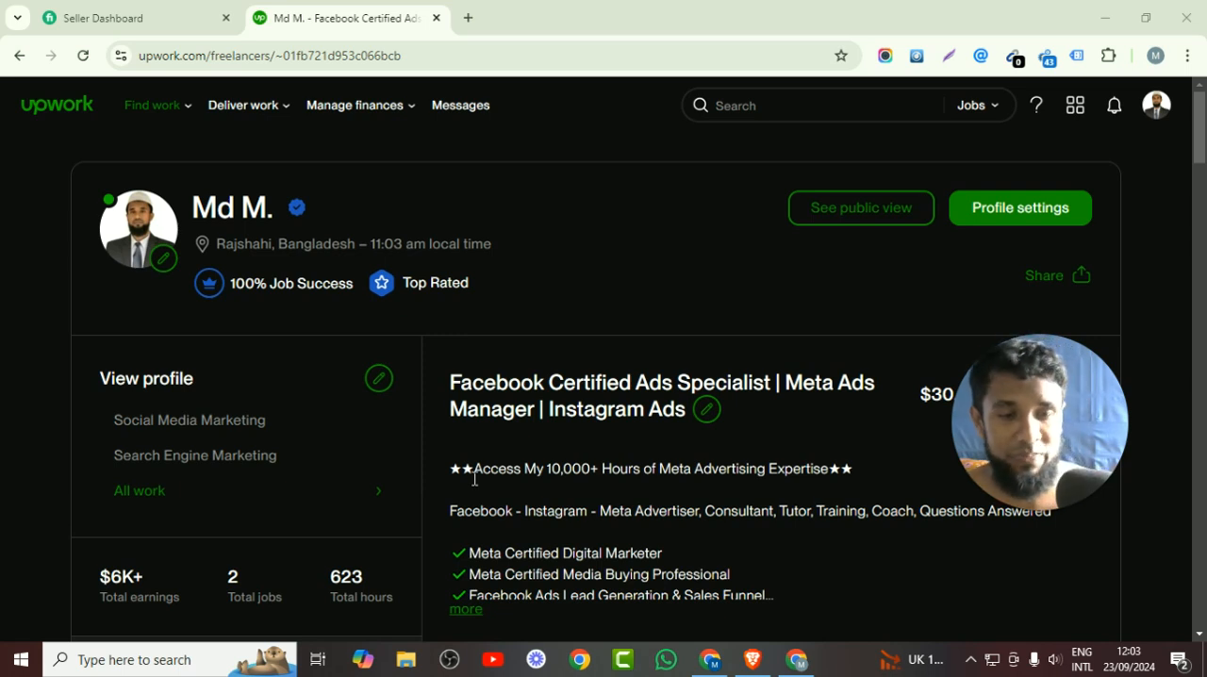
Switch to the Facebook ads Miro board and read the step-by-step guide to creating a Facebook Ads campaign.
click(717, 666)
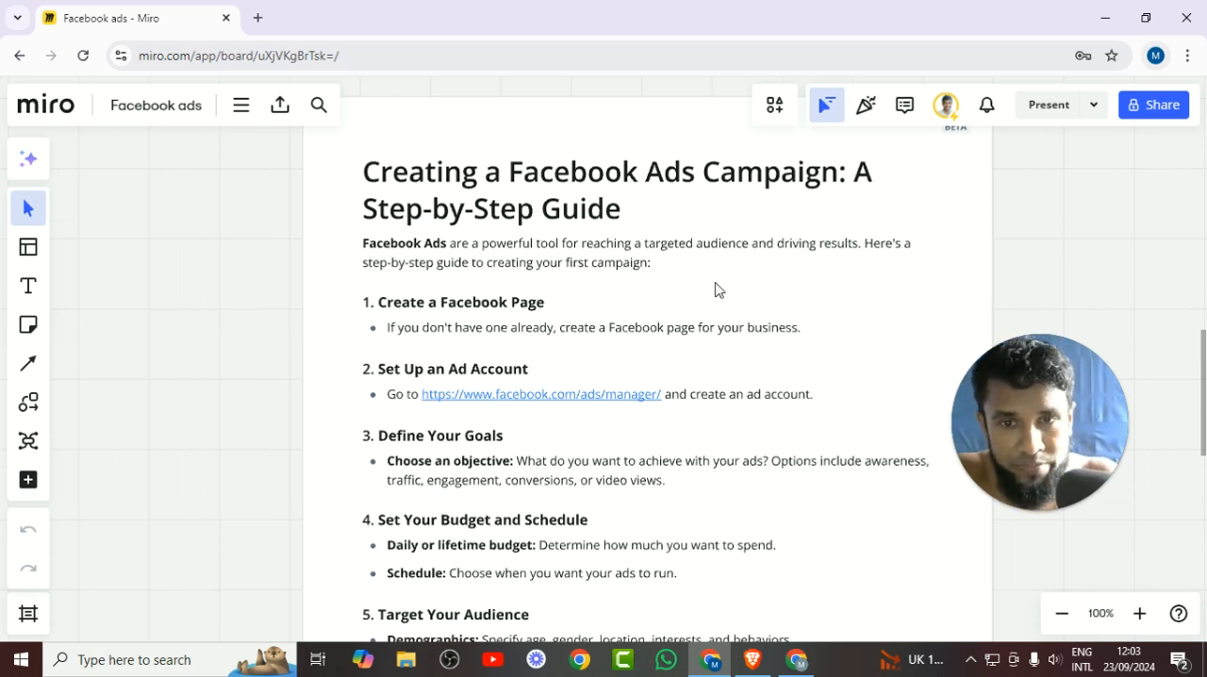
scroll(717, 289, down, 1)
scroll(623, 334, up, 1)
drag(851, 333, 871, 237)
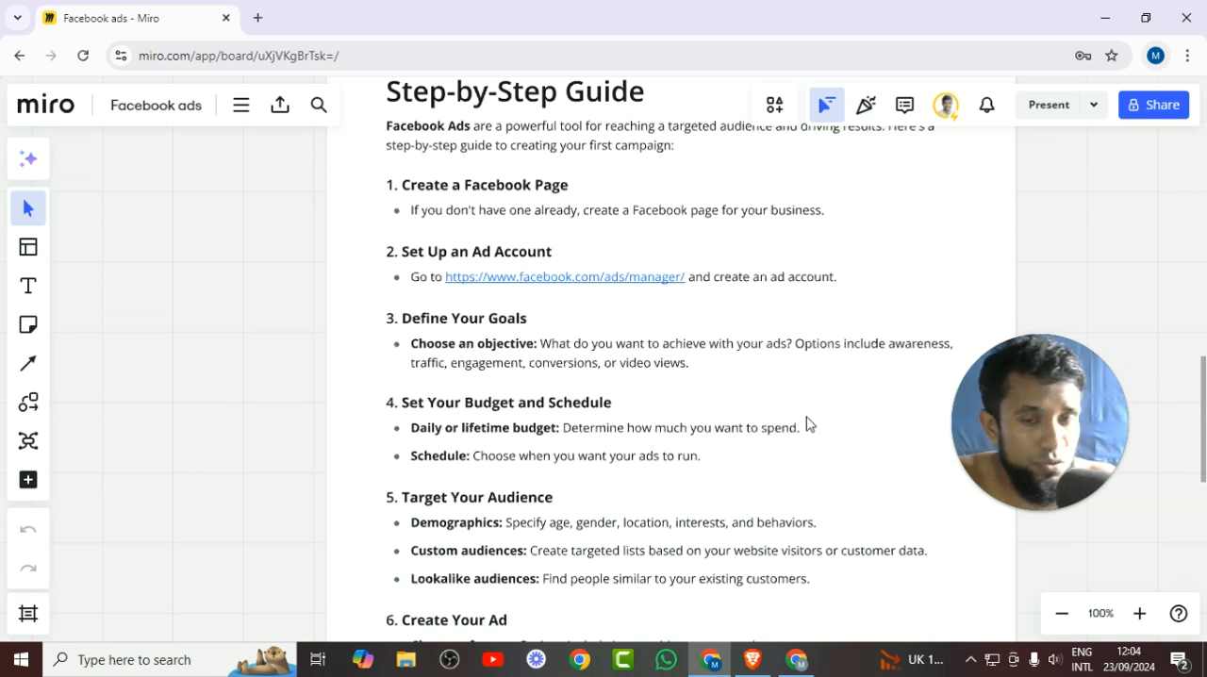
scroll(881, 501, down, 5)
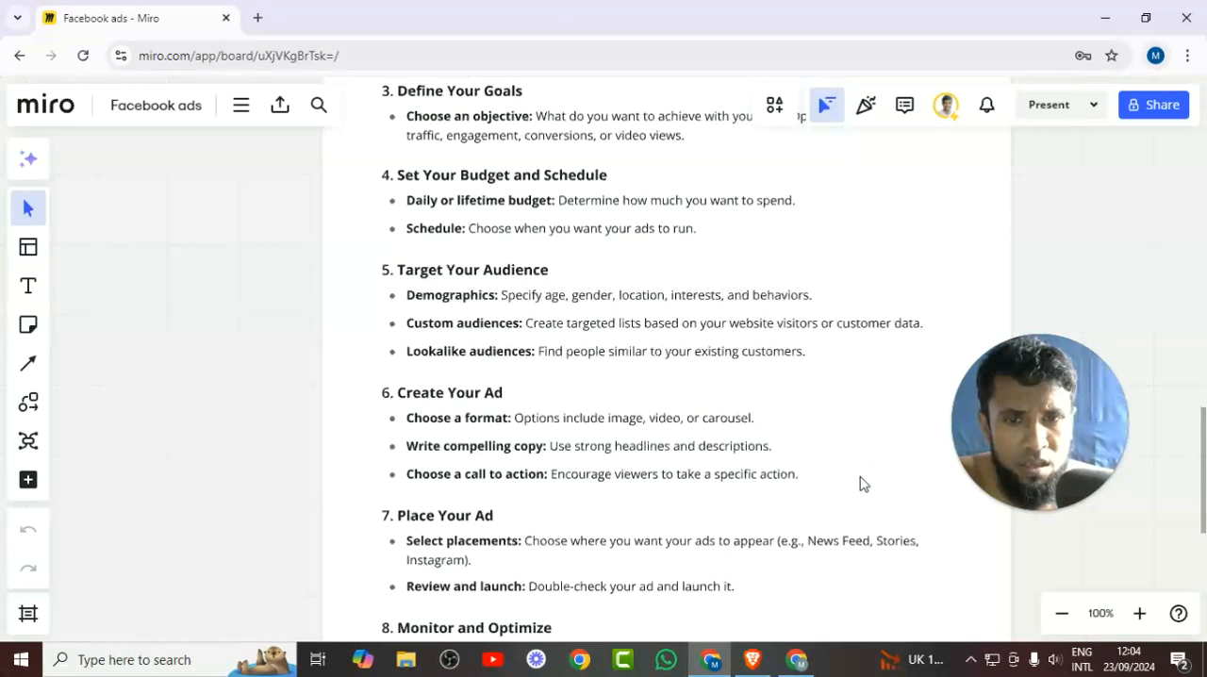
scroll(843, 425, up, 5)
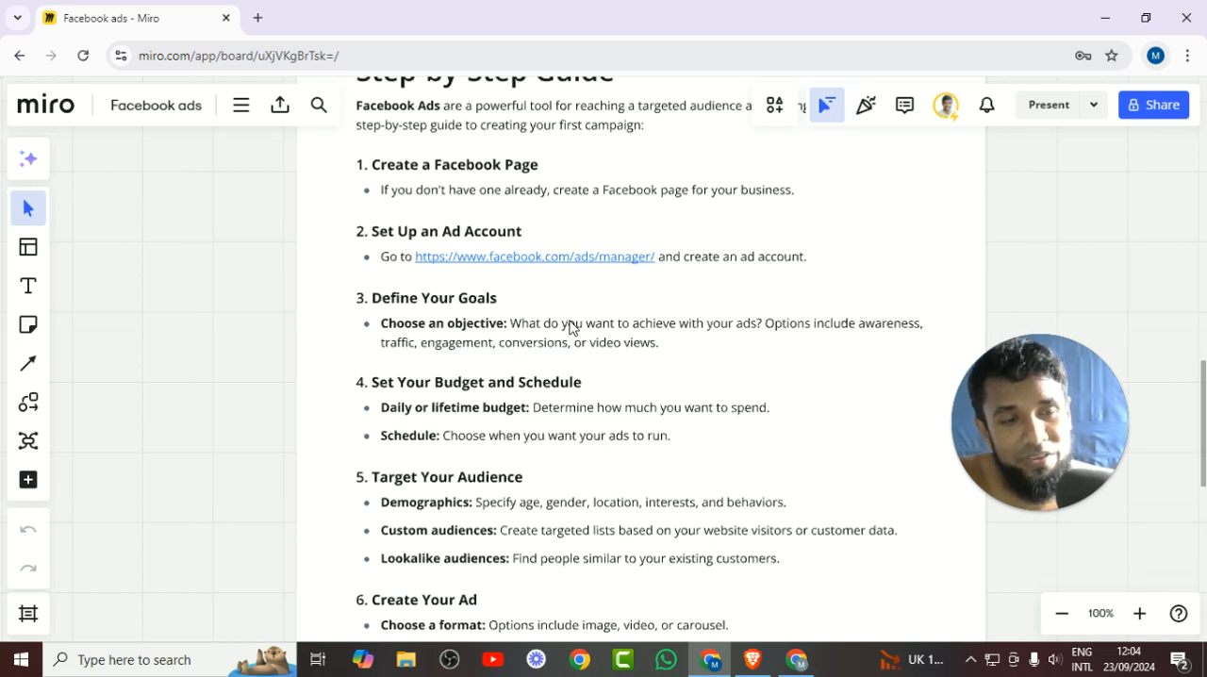
drag(734, 465, 750, 371)
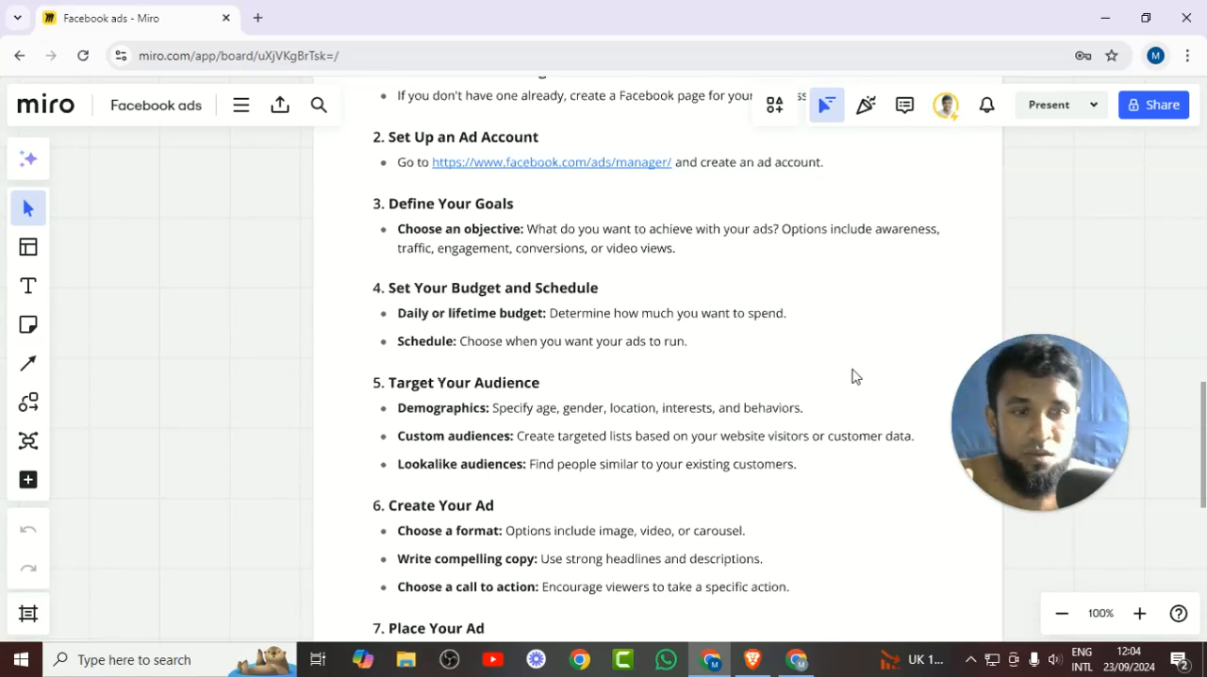
scroll(857, 315, down, 1)
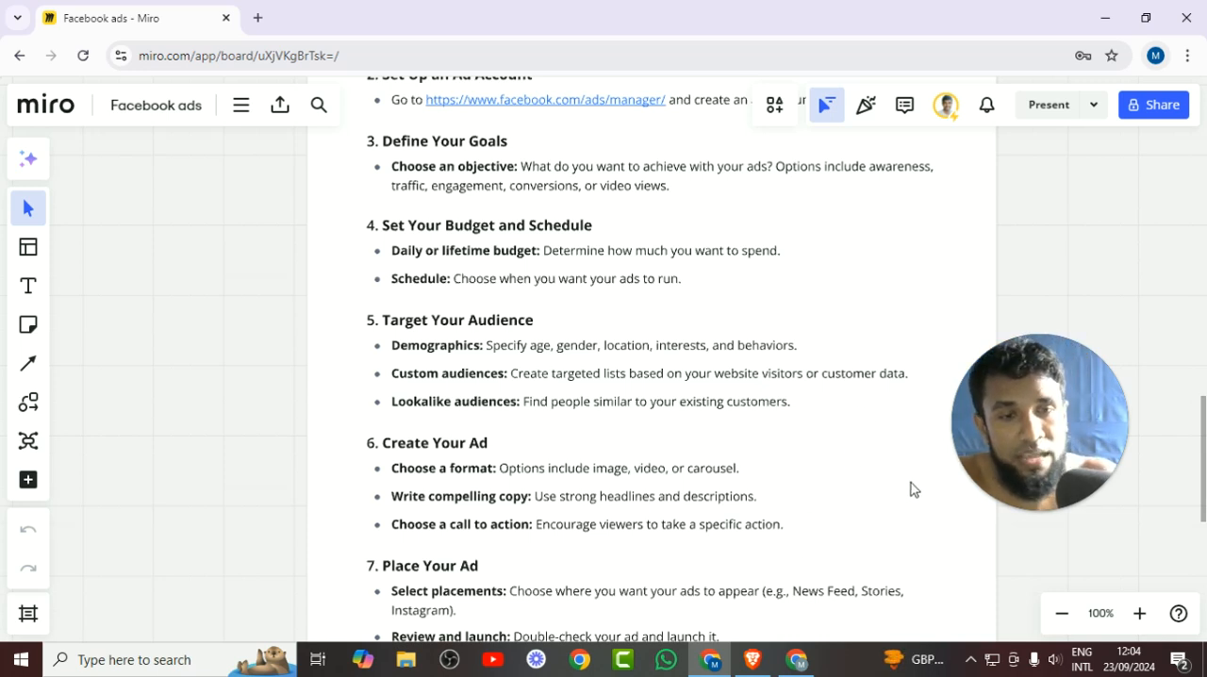
scroll(827, 476, down, 2)
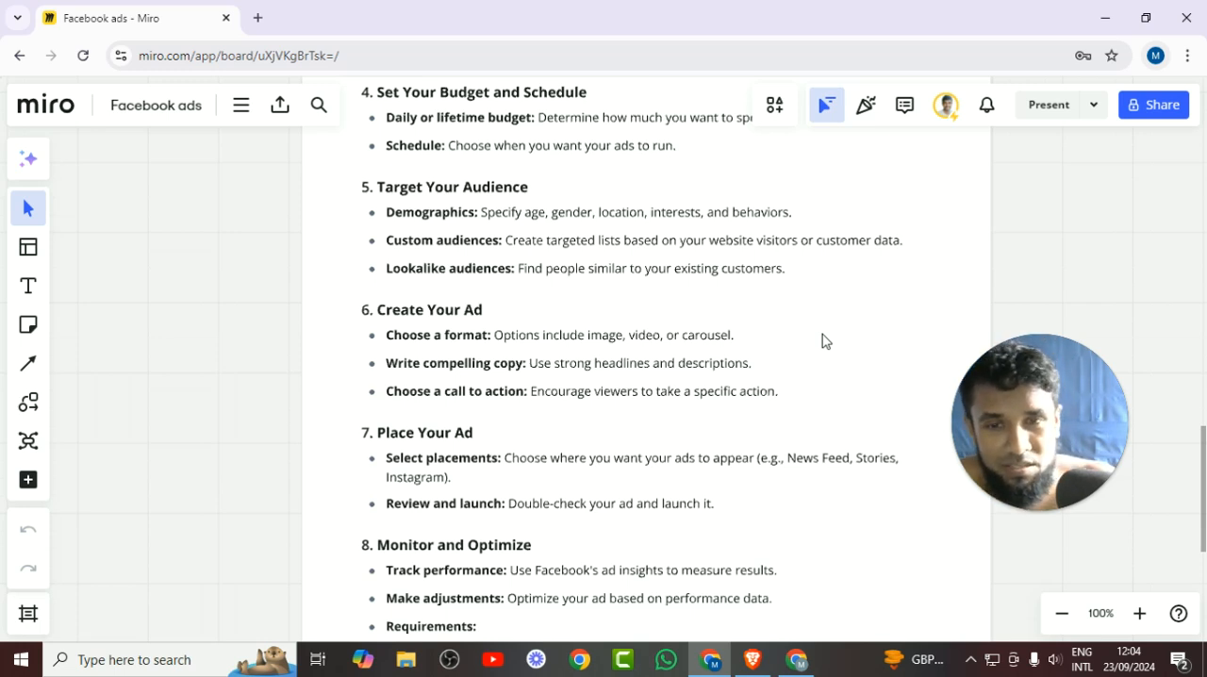
scroll(673, 383, down, 3)
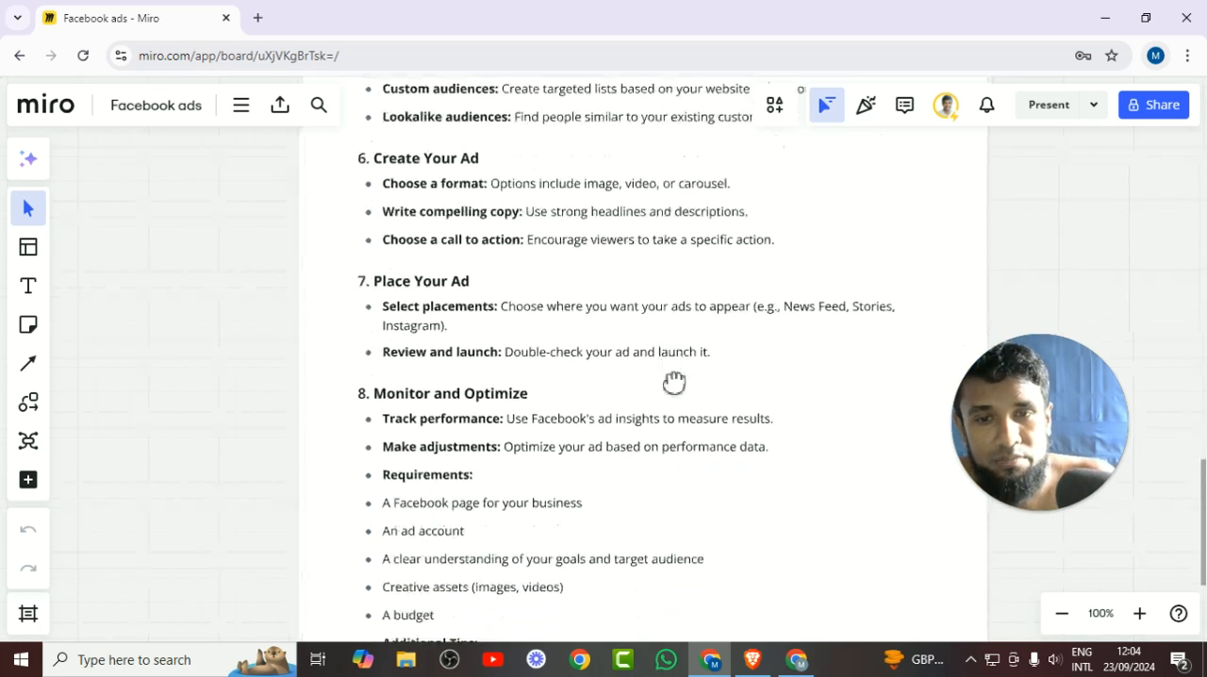
drag(647, 458, 666, 224)
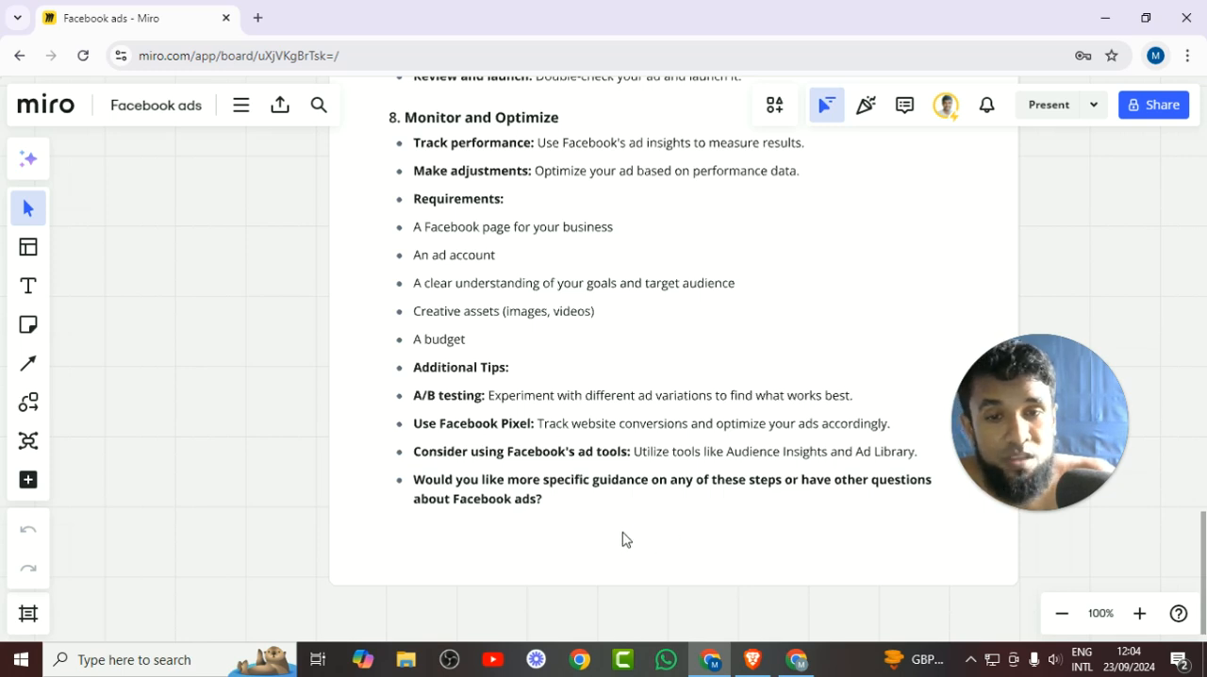
scroll(635, 485, down, 5)
drag(634, 293, 621, 543)
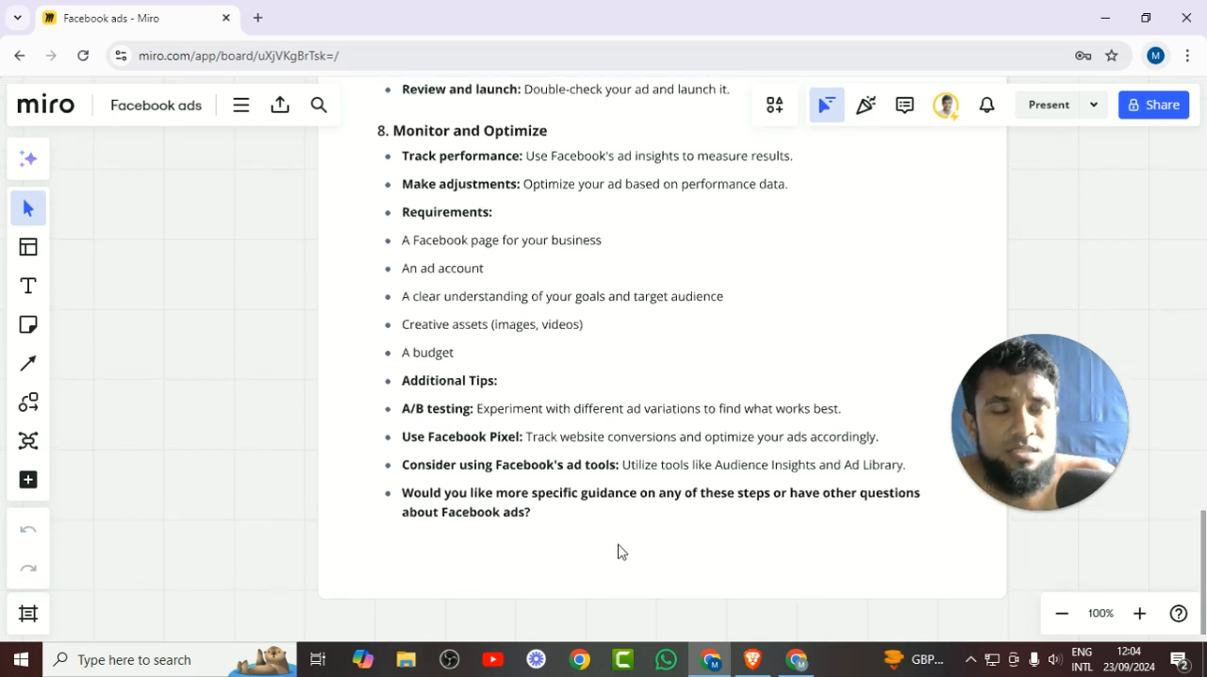
drag(862, 280, 855, 416)
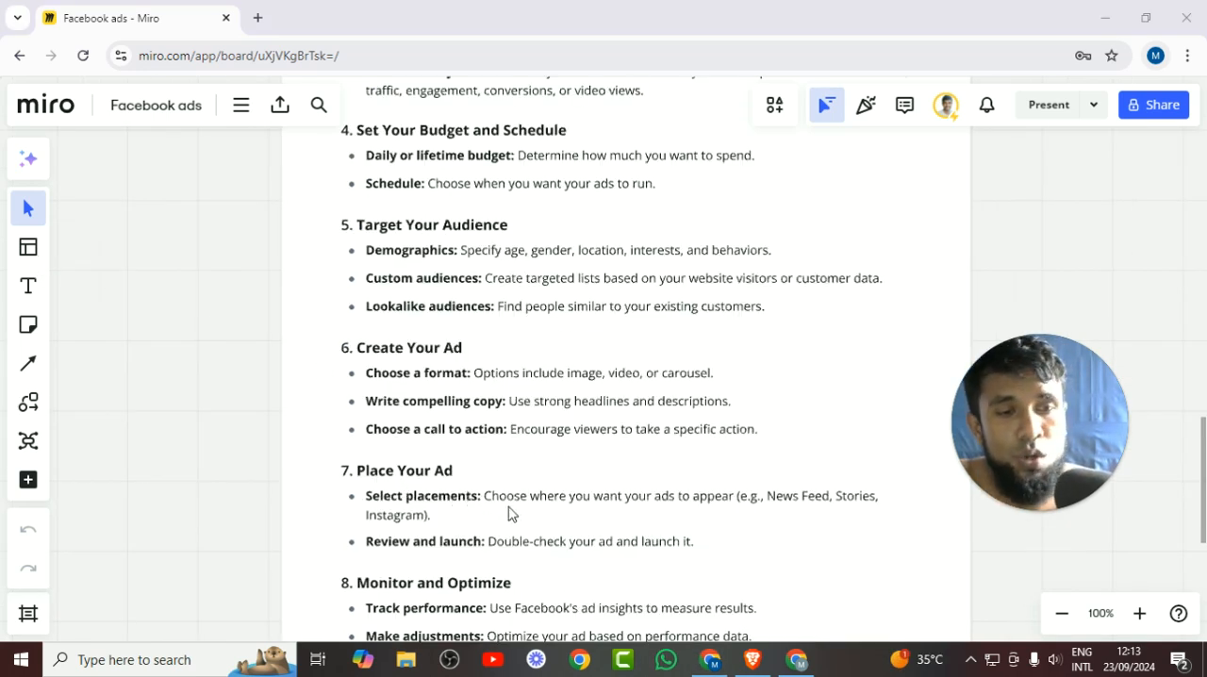
Switch to Meta Ads Manager in Brave, reload it, and start a new campaign with the Auction buying type.
click(764, 652)
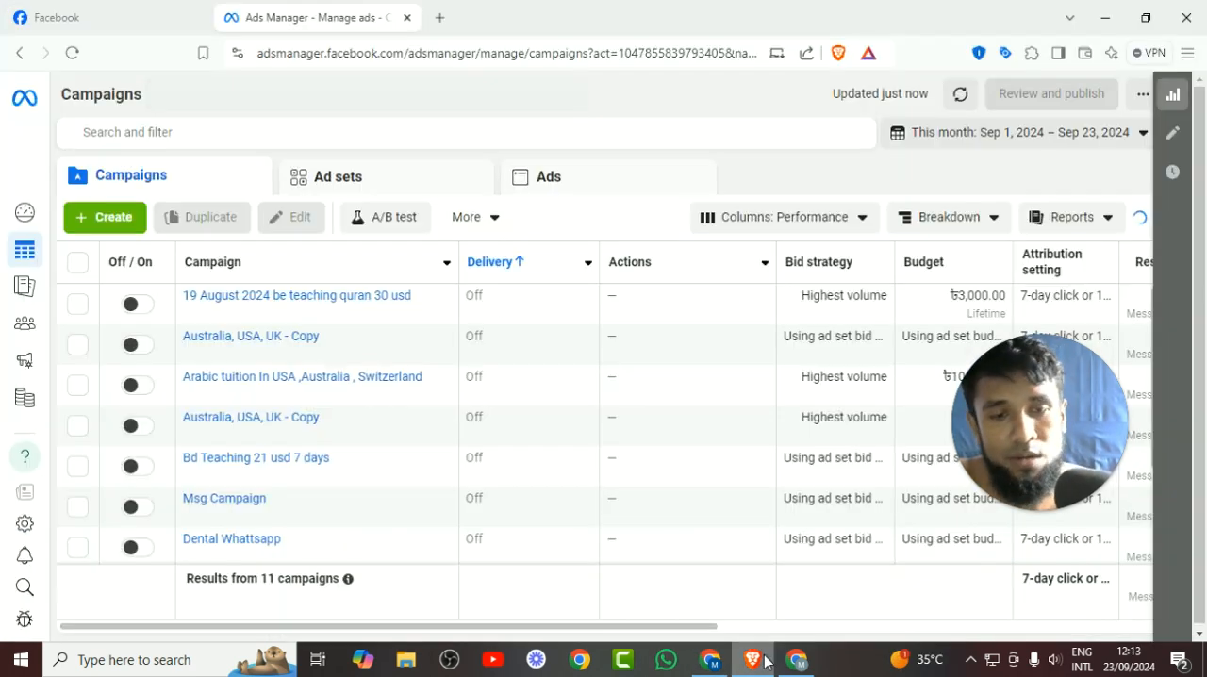
click(71, 53)
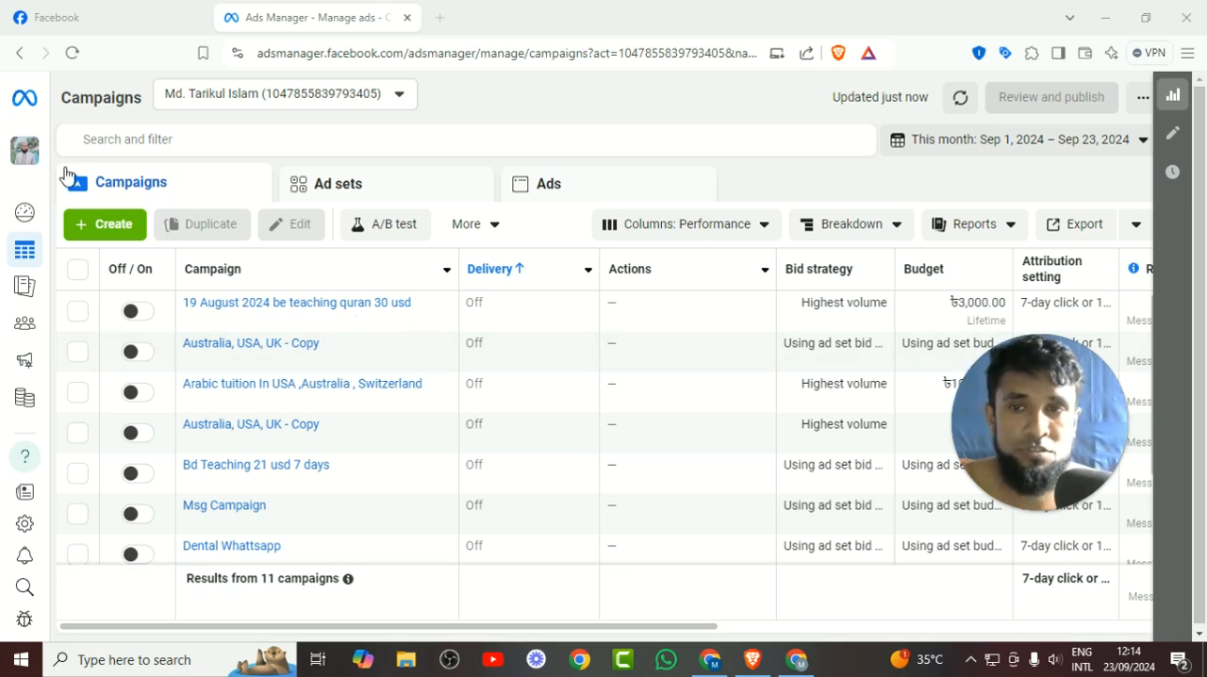
click(115, 234)
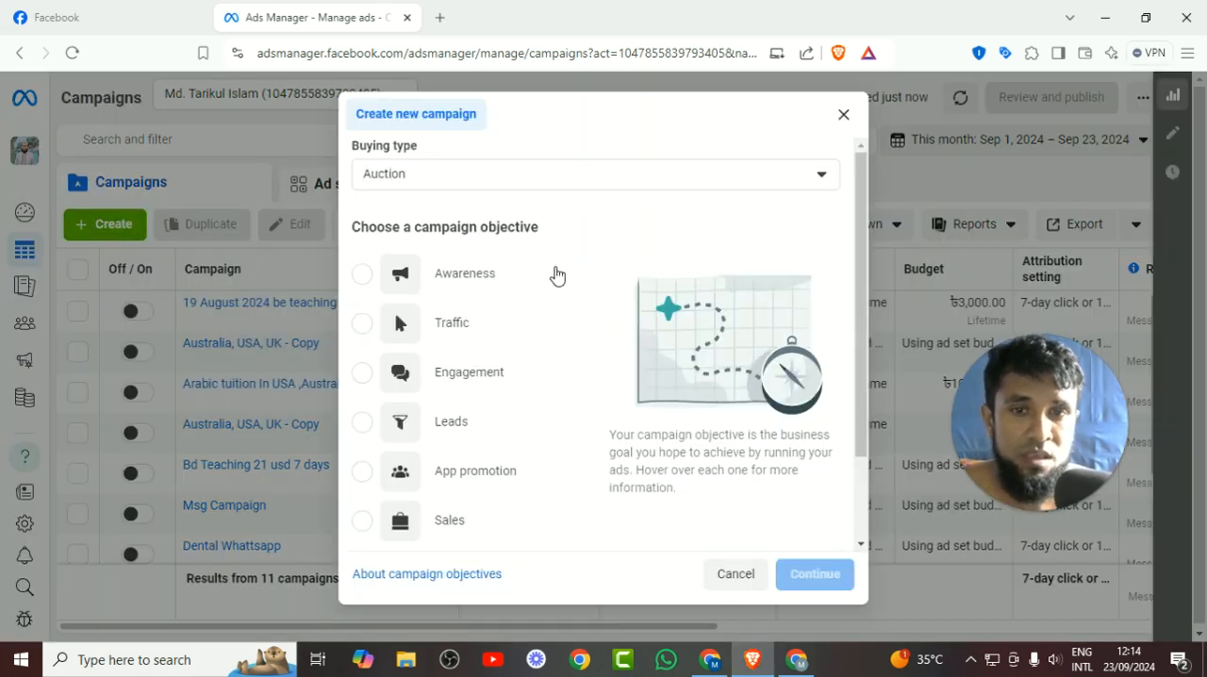
scroll(554, 276, down, 2)
scroll(552, 279, up, 2)
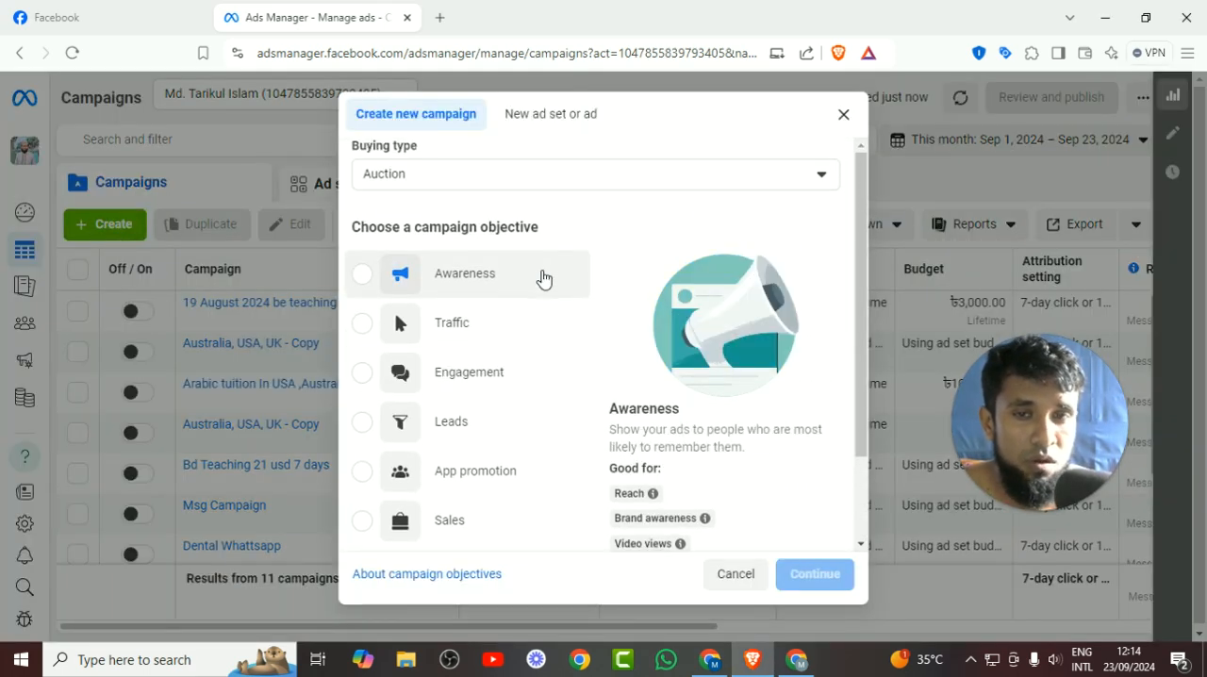
click(553, 177)
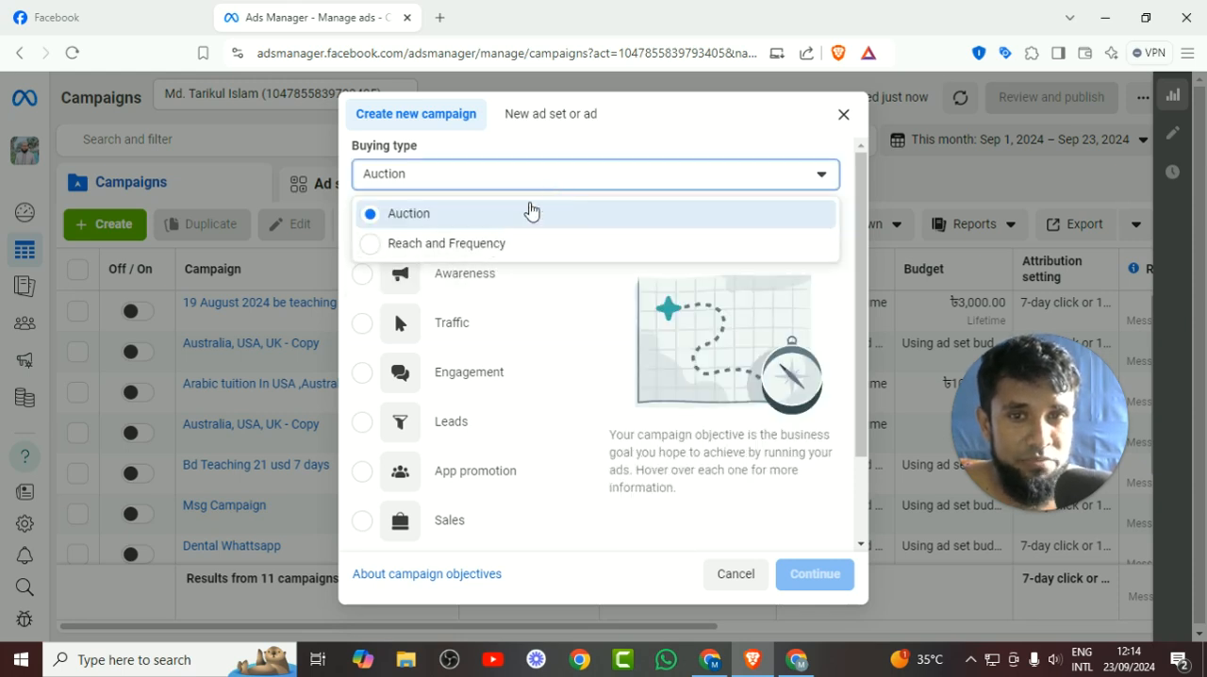
click(531, 213)
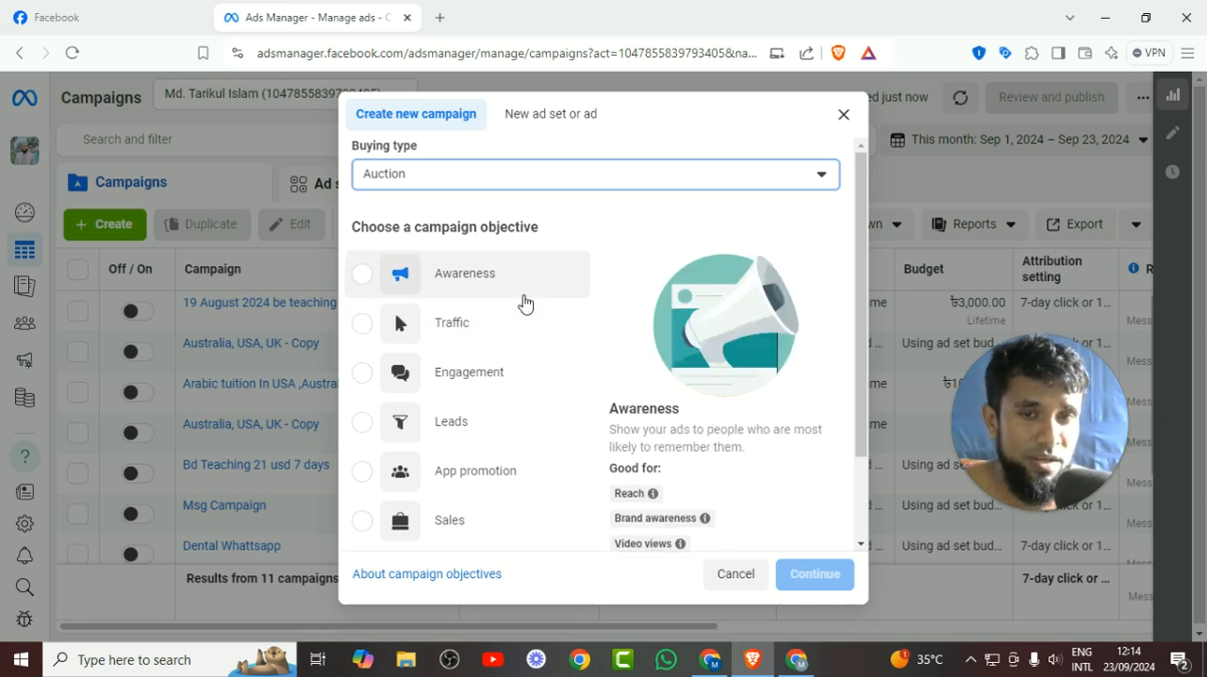
Choose the Engagement objective and create the campaign with the Manual engagement campaign setup.
scroll(482, 332, down, 2)
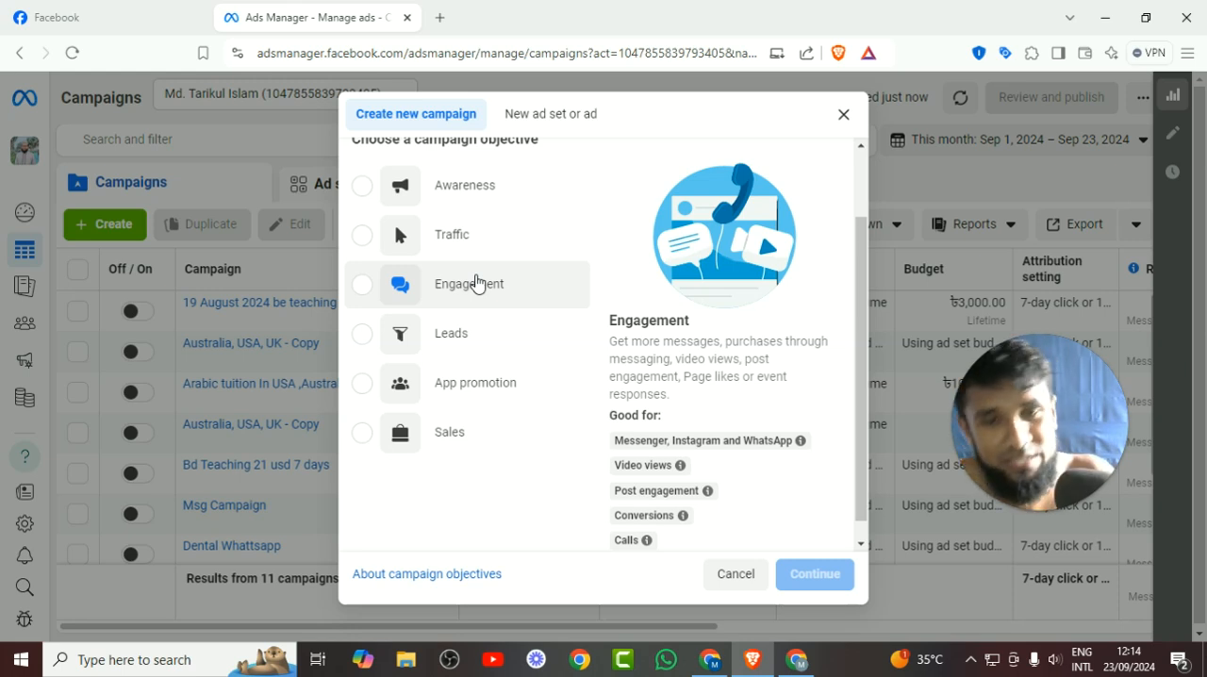
click(476, 283)
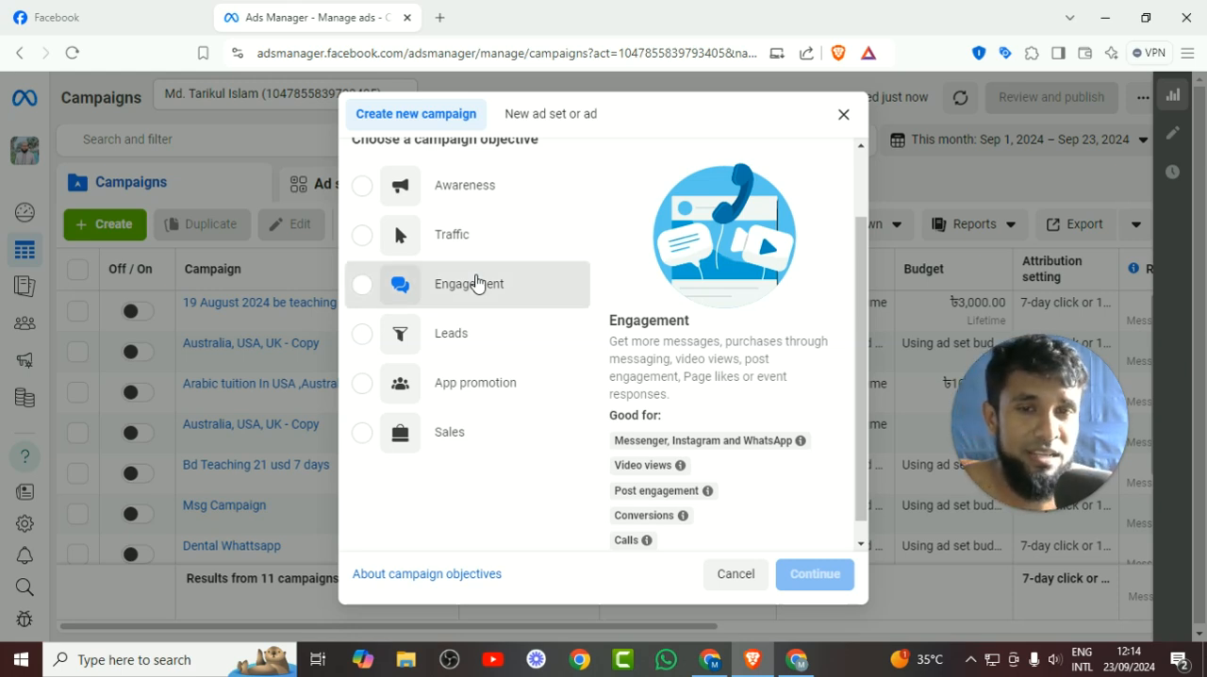
scroll(481, 321, down, 1)
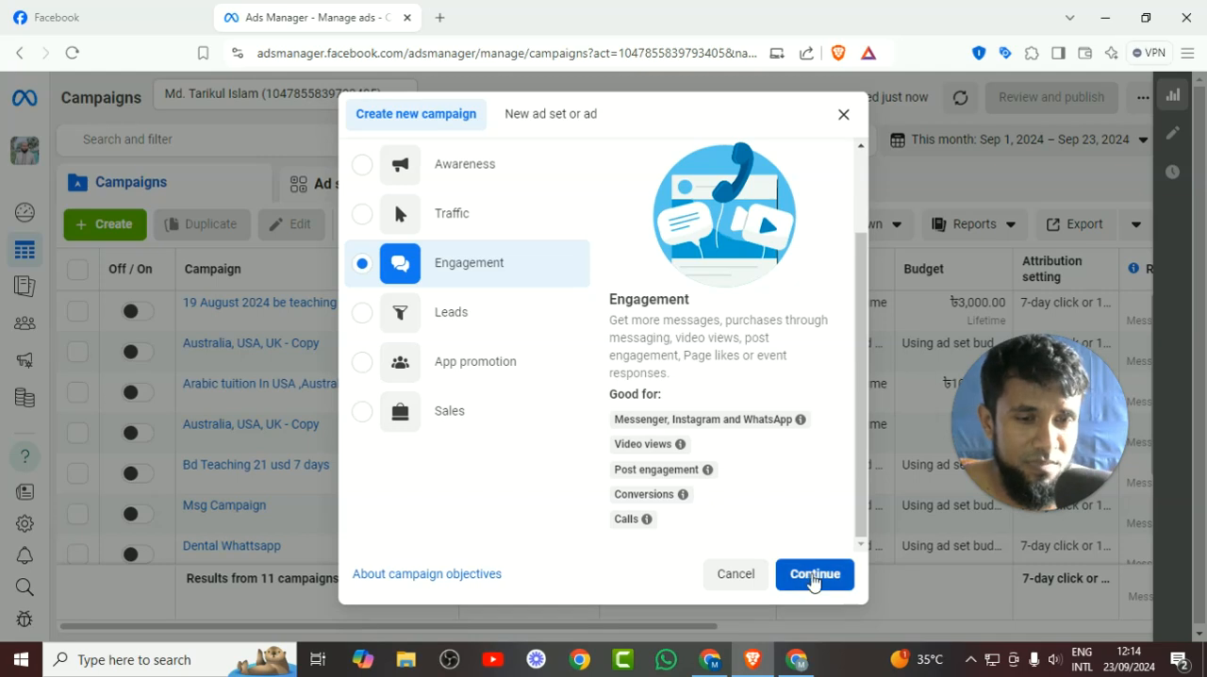
click(813, 576)
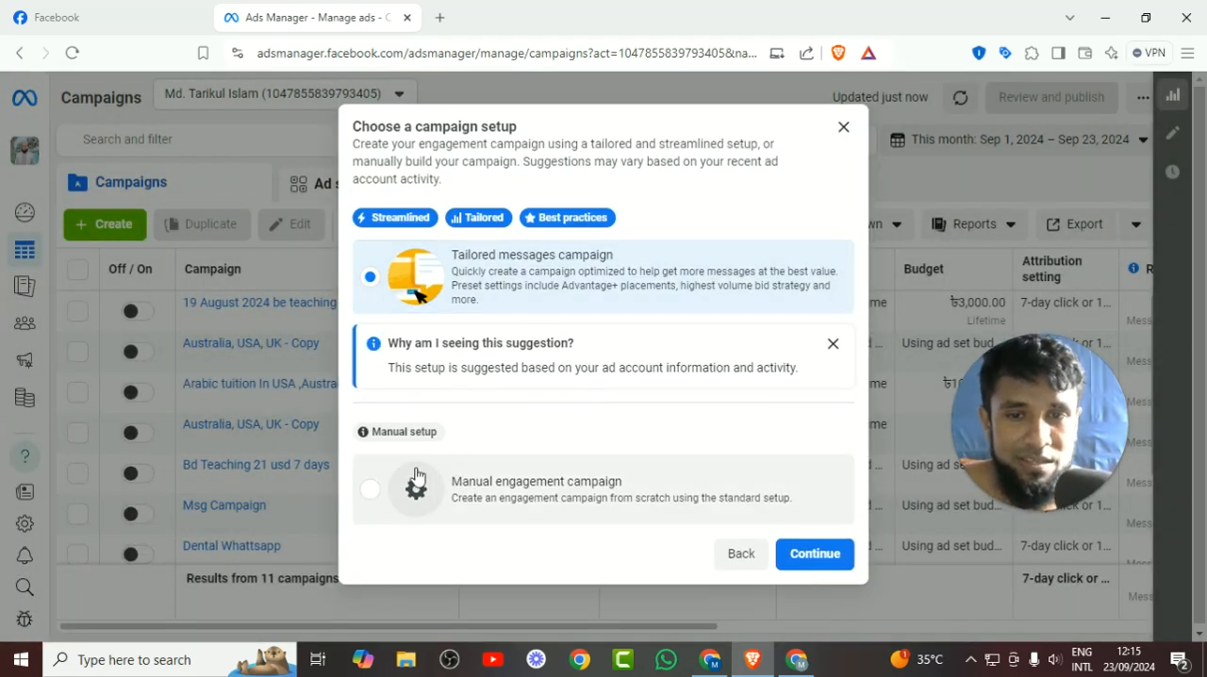
click(585, 488)
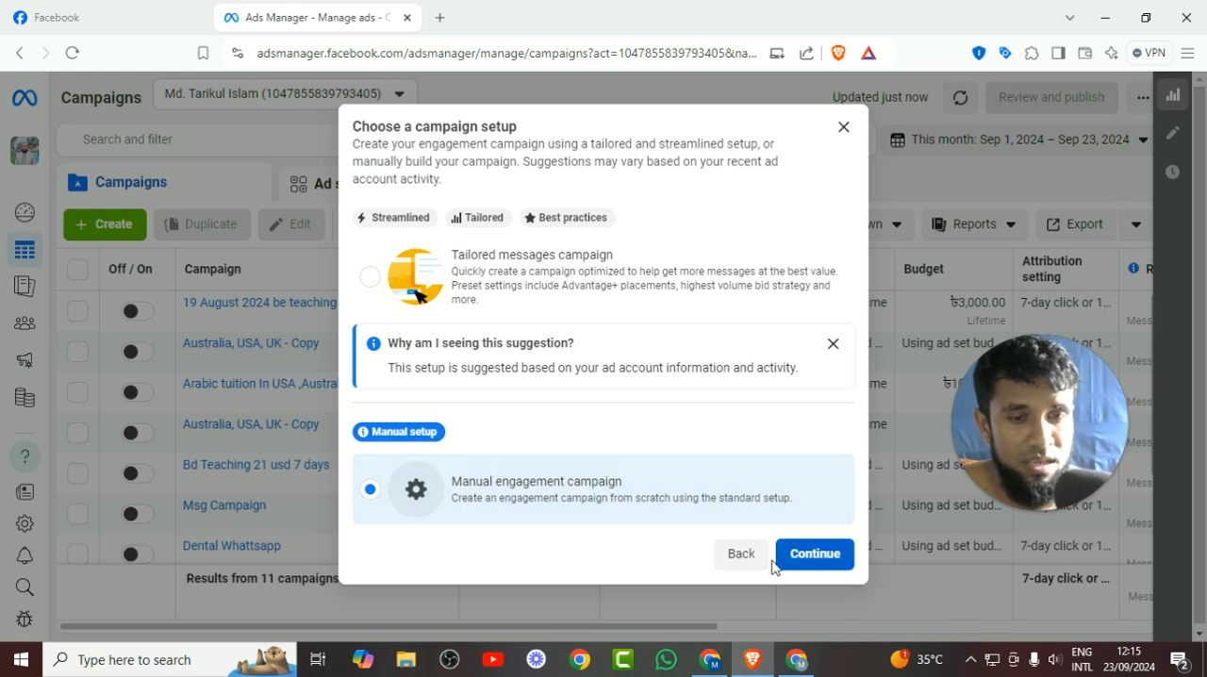
click(813, 557)
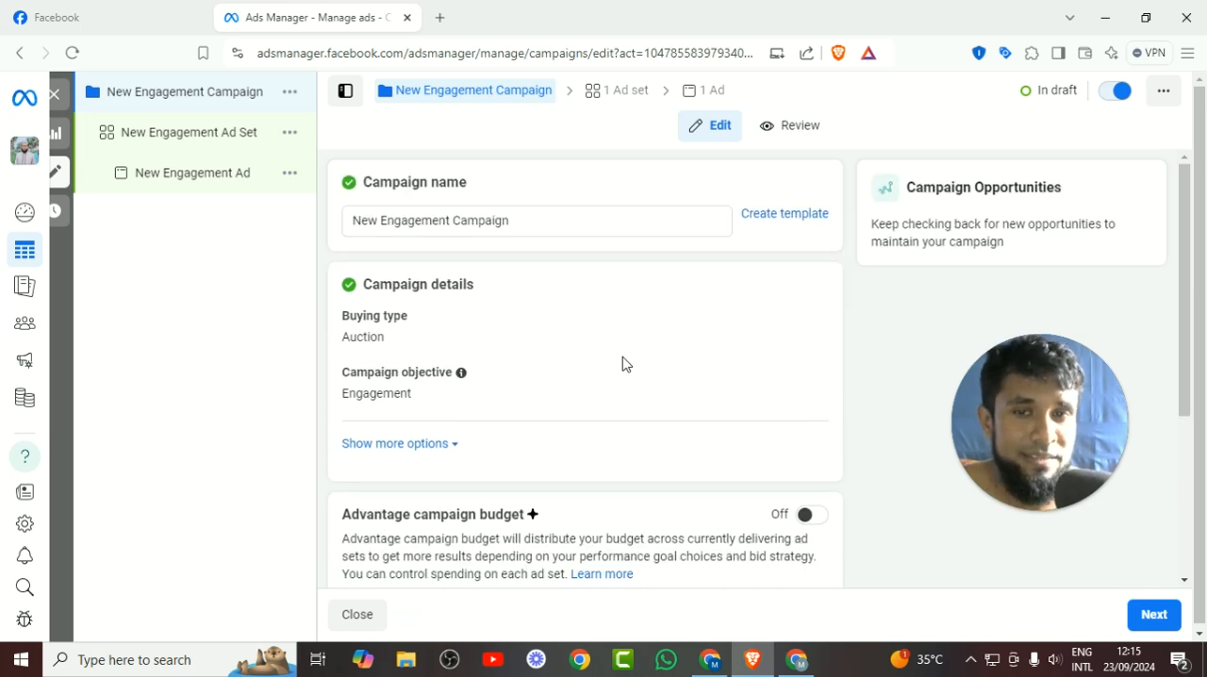
Replace the default campaign name with "Msg Campaing for Pabna Genious Touor".
triple_click(453, 216)
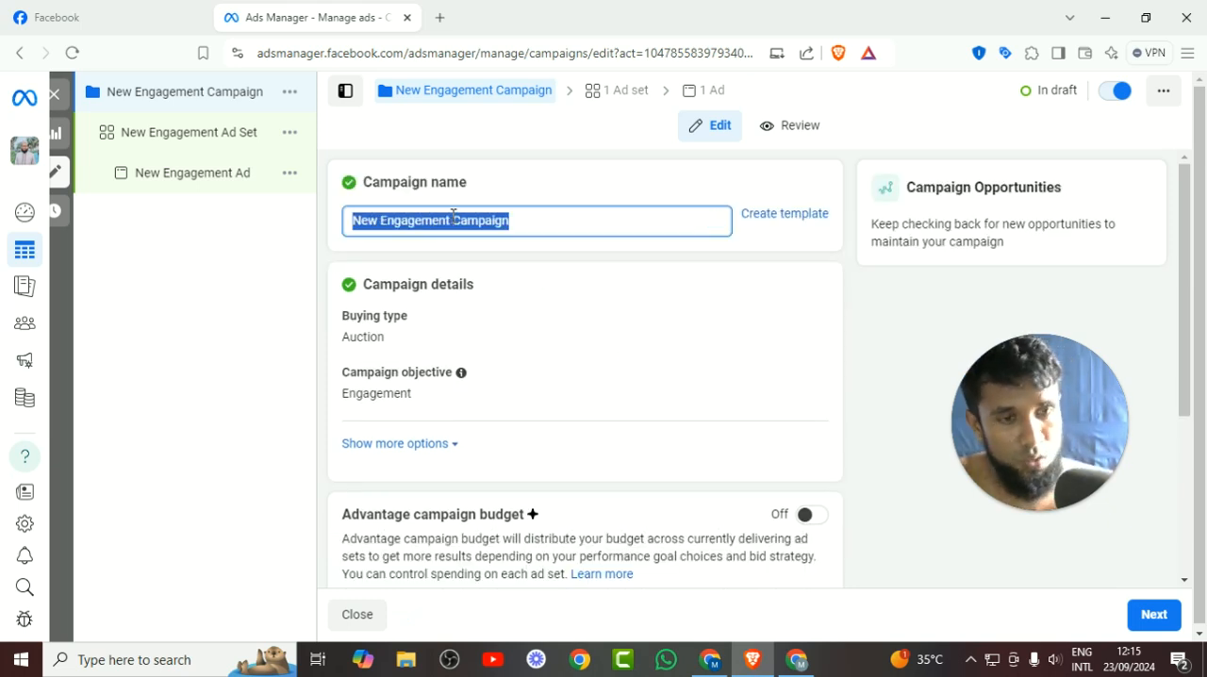
key(BackSpace)
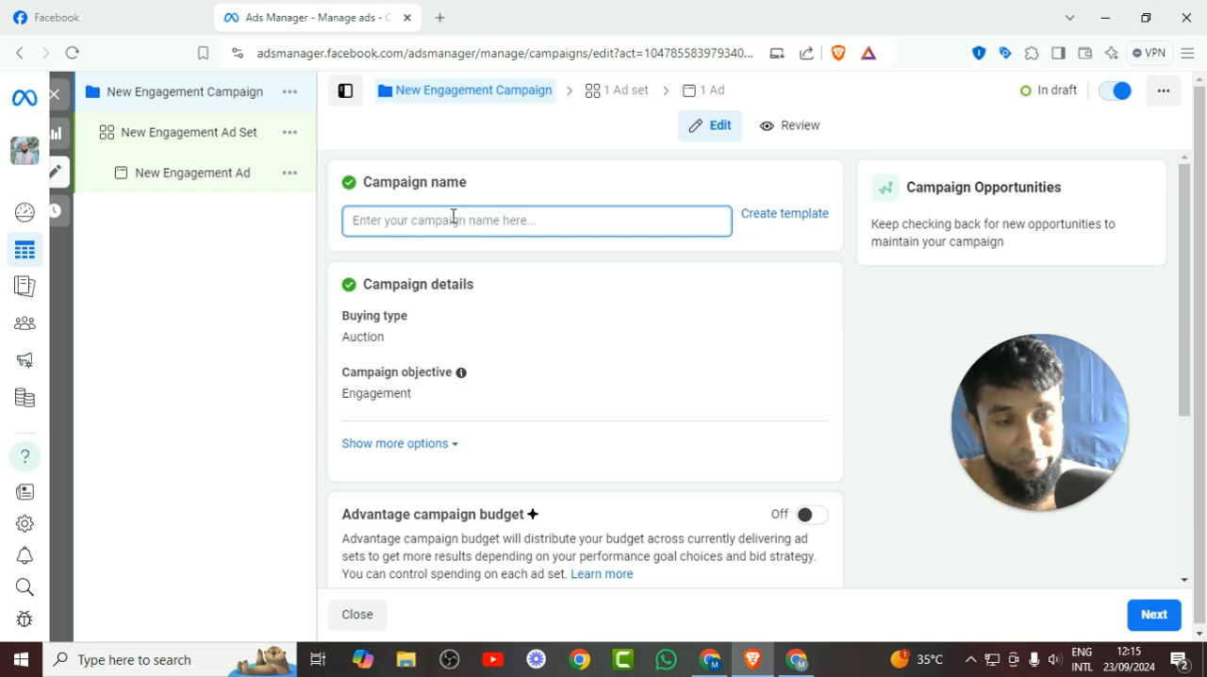
text(msg Cam)
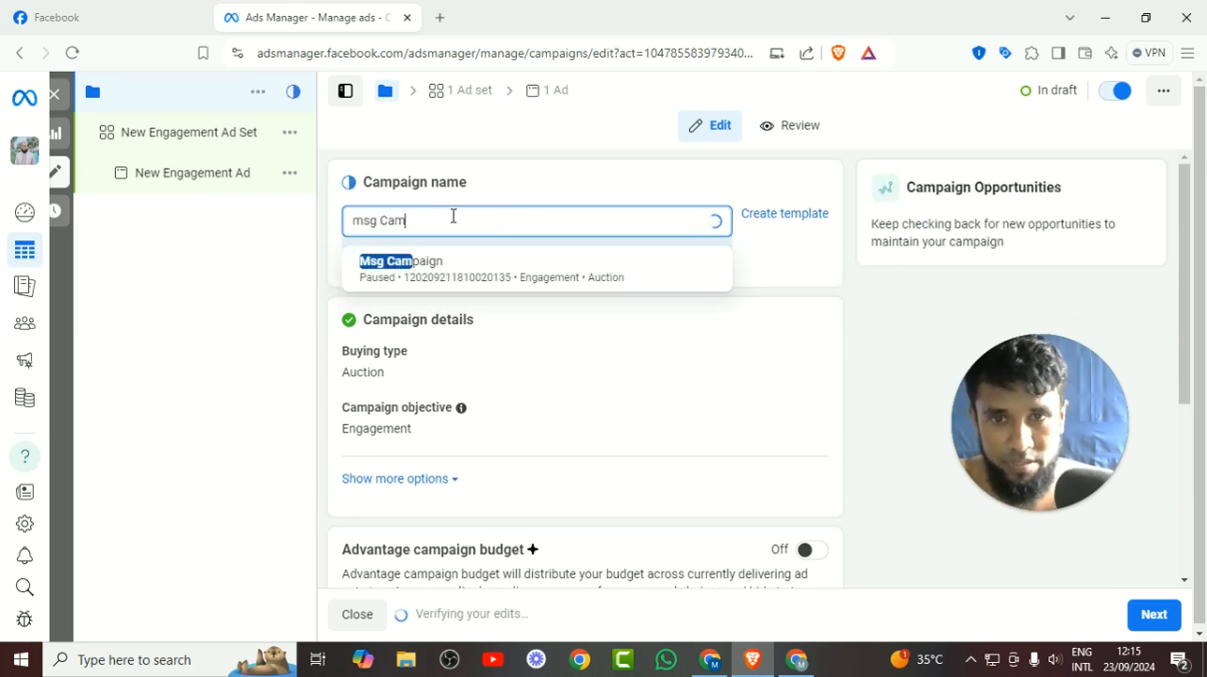
key(BackSpace)
key(BackSpace)
key(BackSpace)
key(BackSpace)
key(BackSpace)
key(BackSpace)
key(BackSpace)
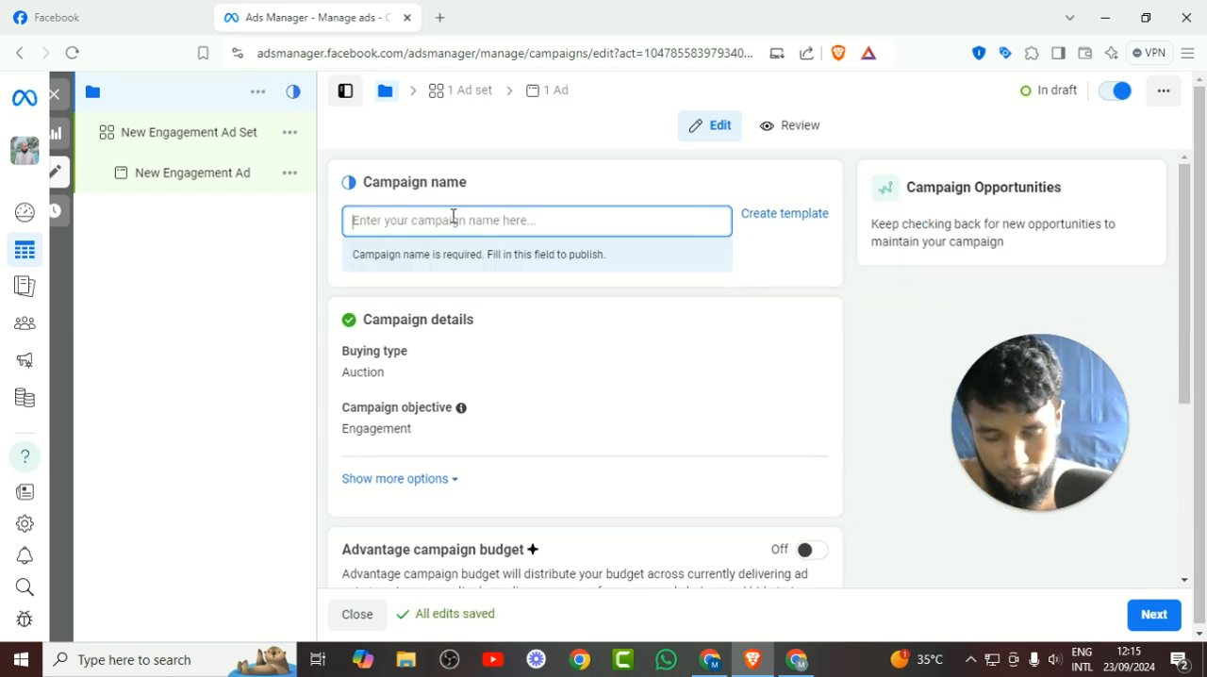
text(Msg Campai)
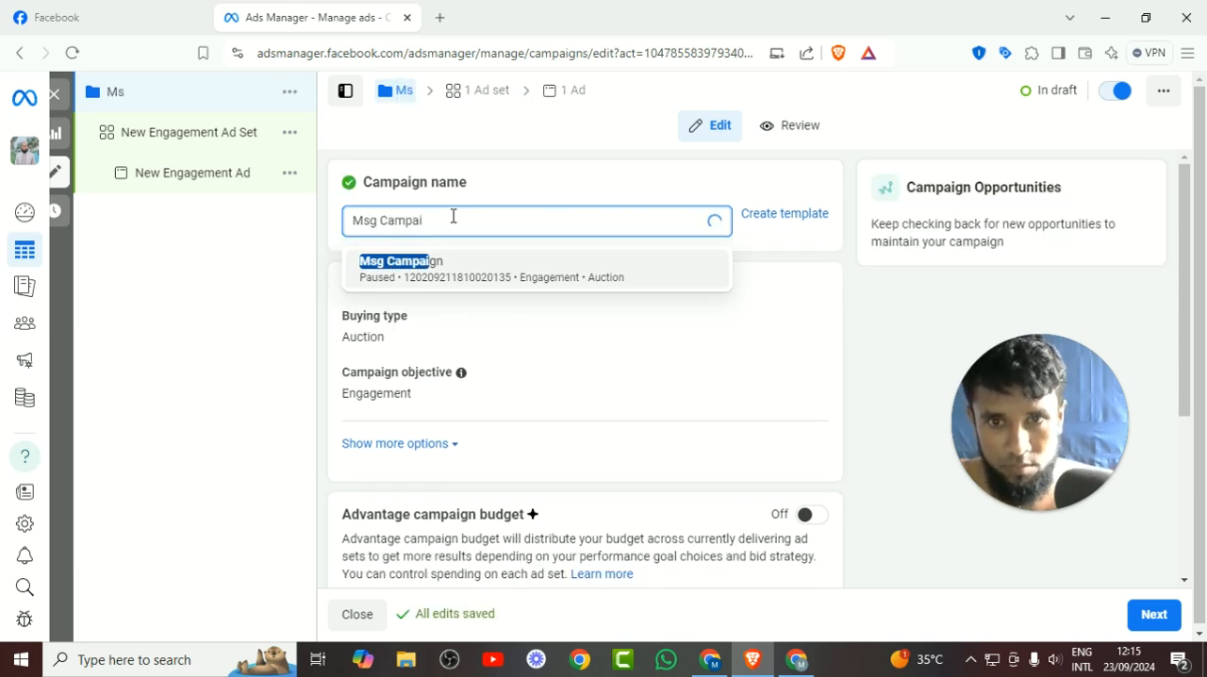
text(ng)
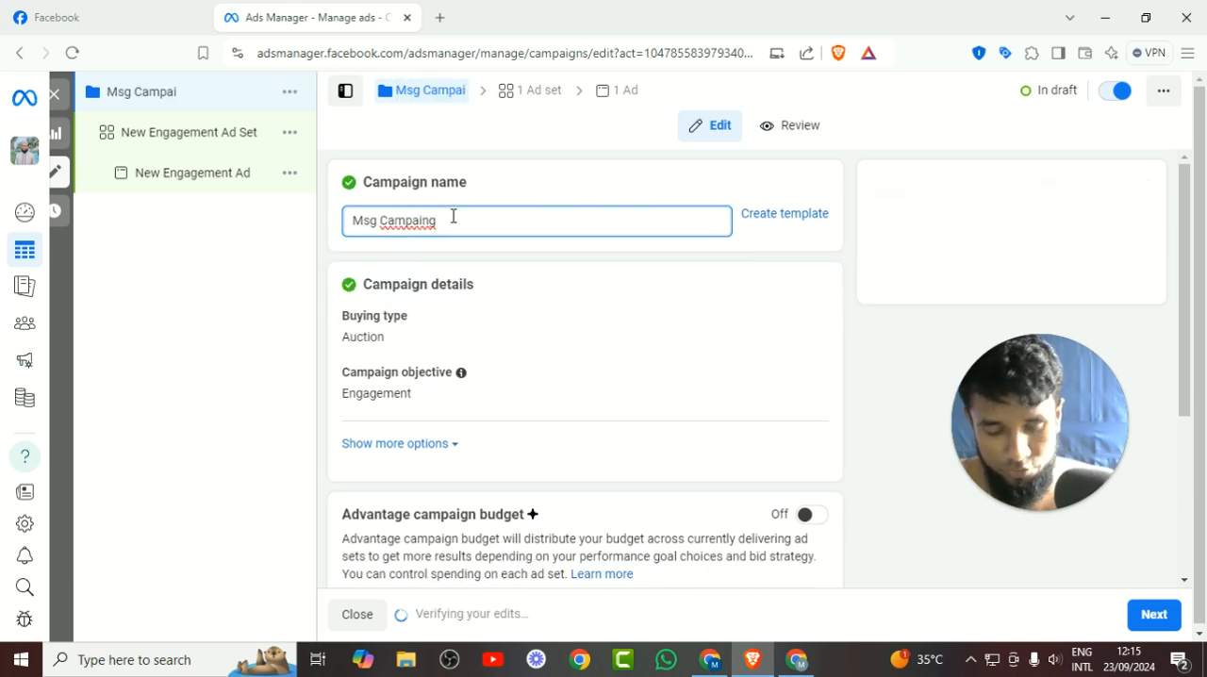
text( for)
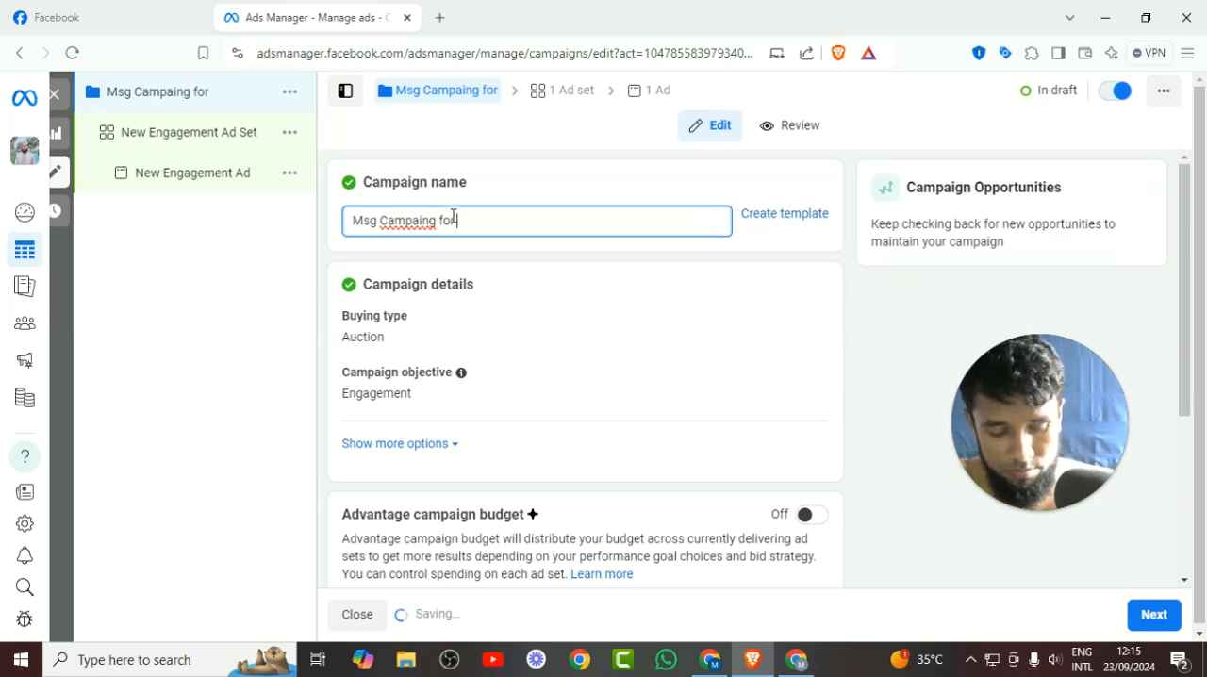
text( Pabna )
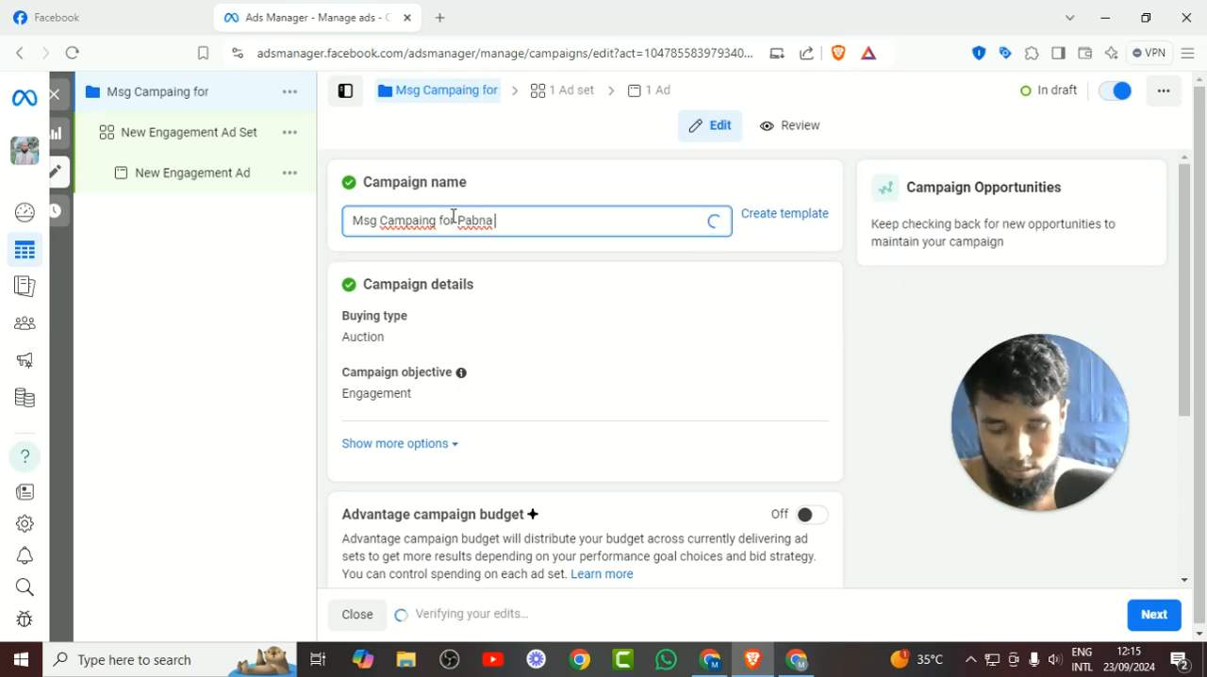
text(Genious)
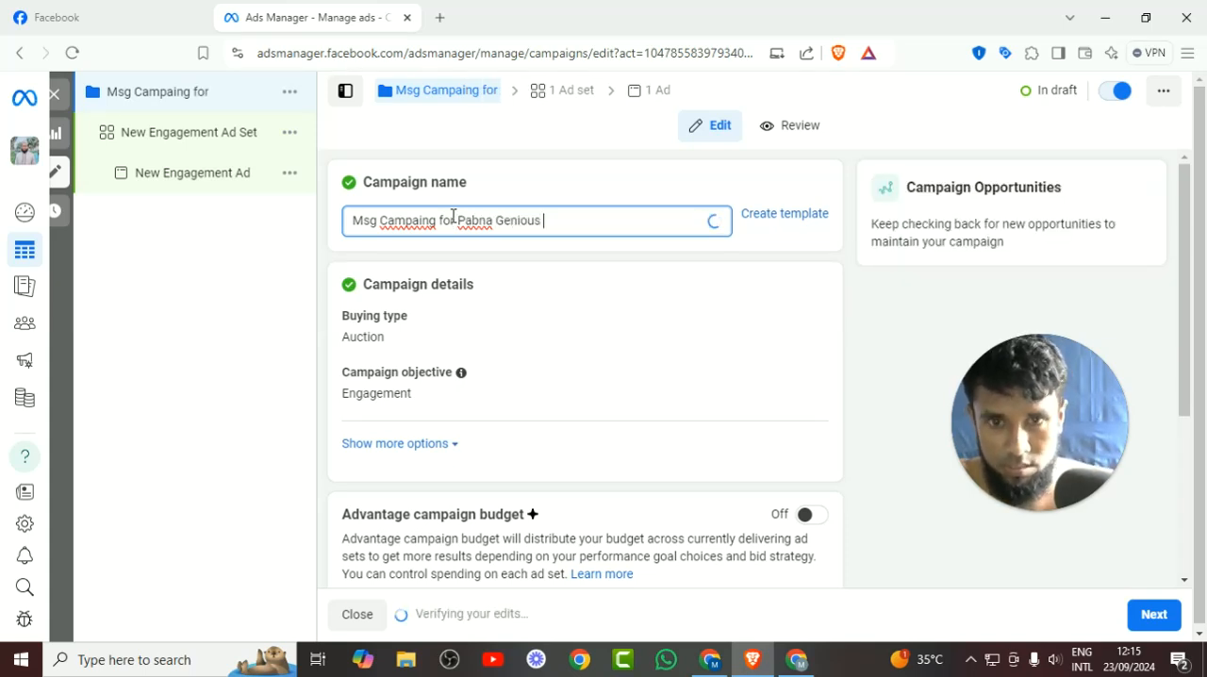
text( Touor)
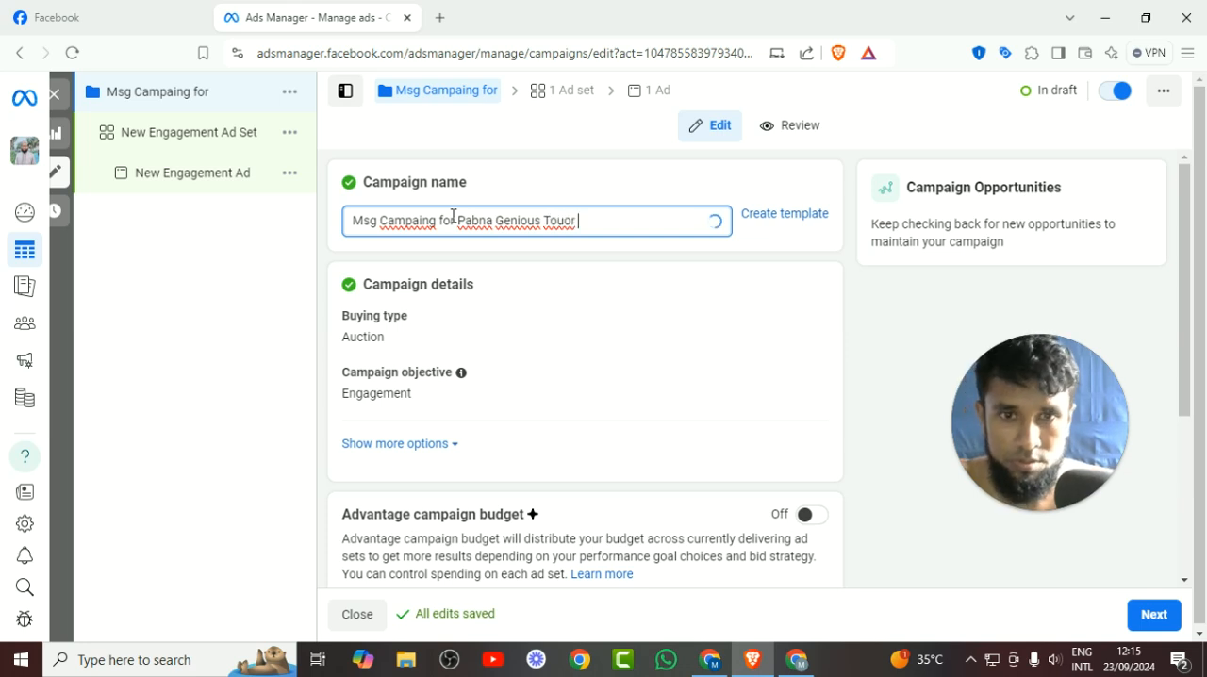
scroll(526, 302, down, 2)
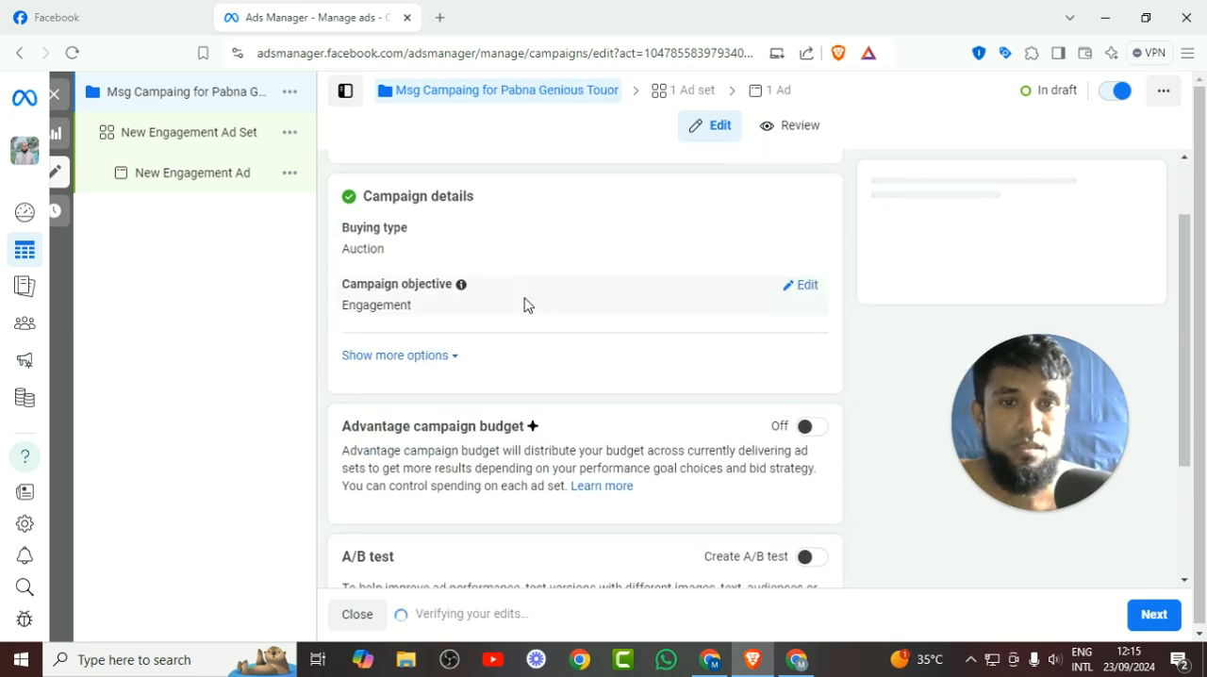
scroll(598, 318, down, 1)
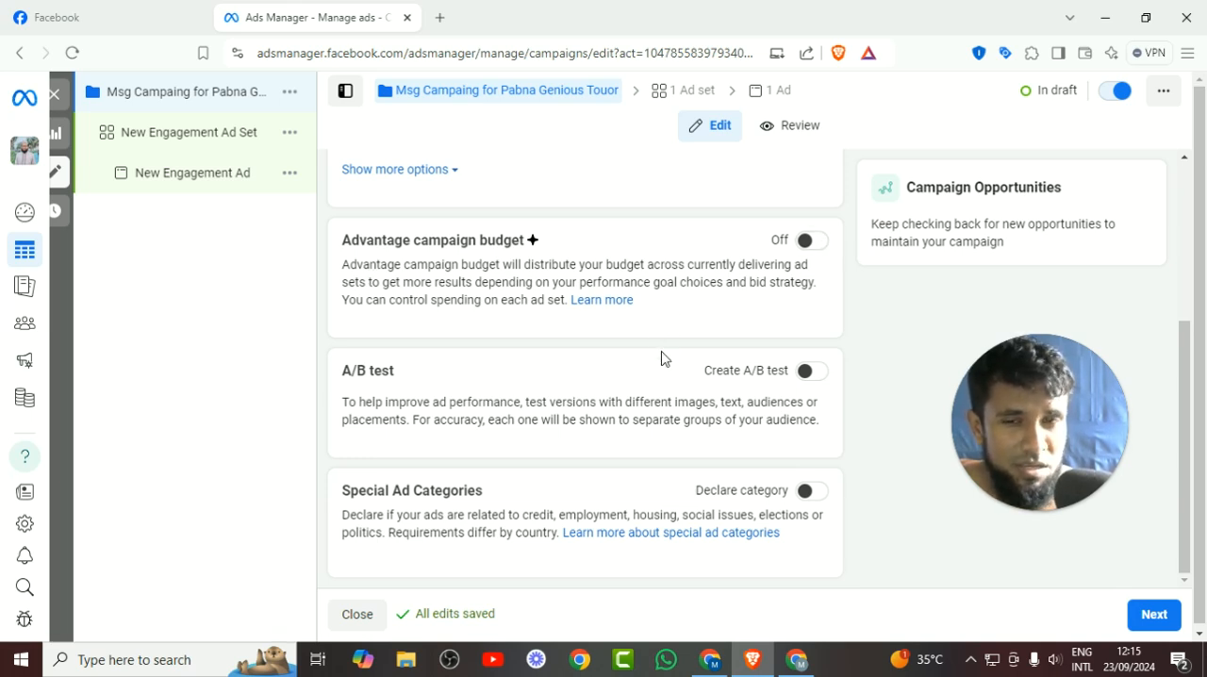
Proceed from the campaign settings to the ad set and rename it "Pabna Sadar Location".
scroll(662, 358, down, 1)
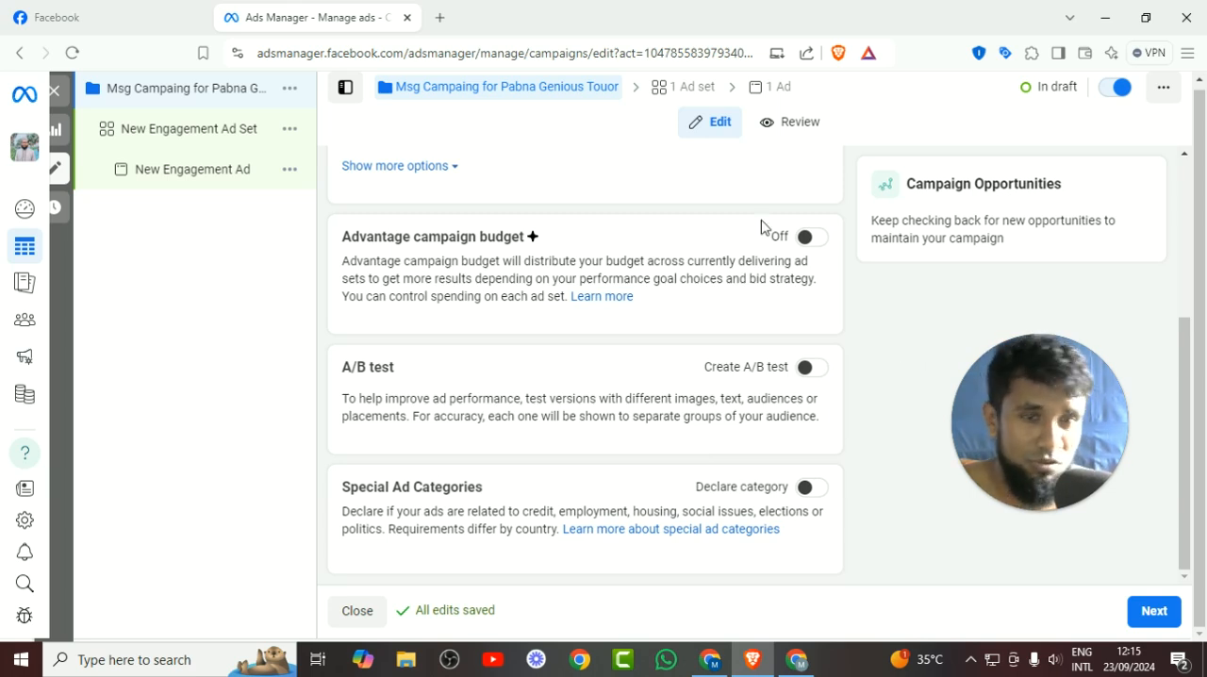
click(1166, 621)
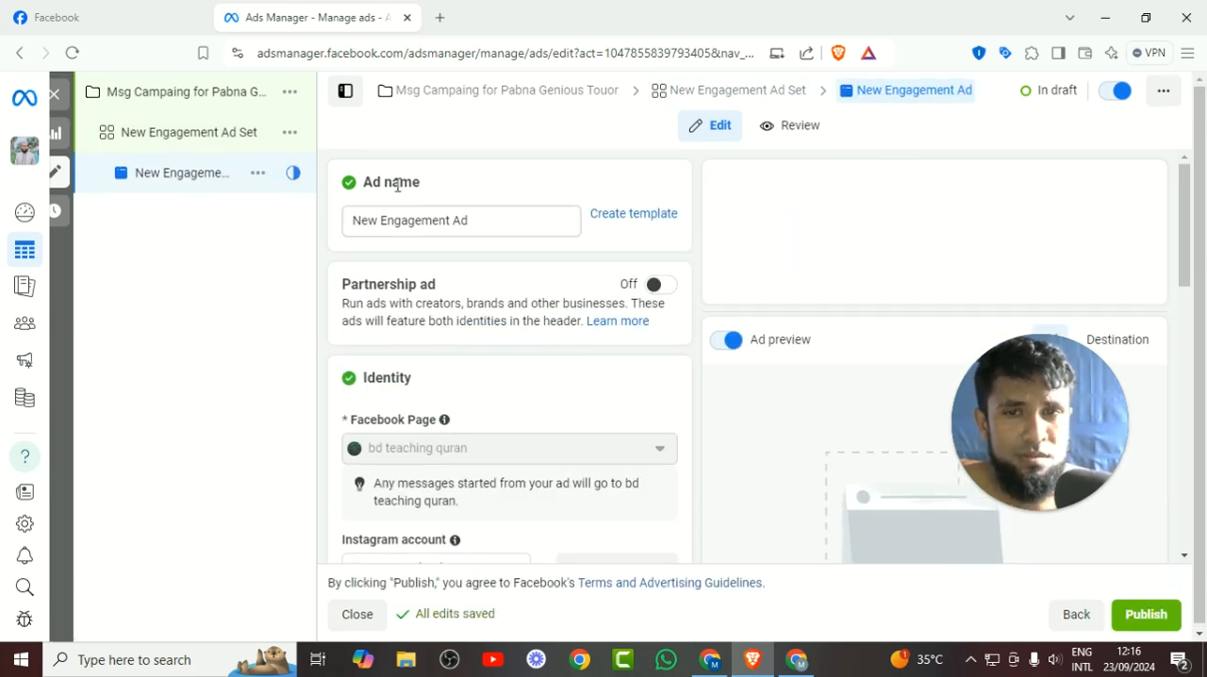
click(217, 137)
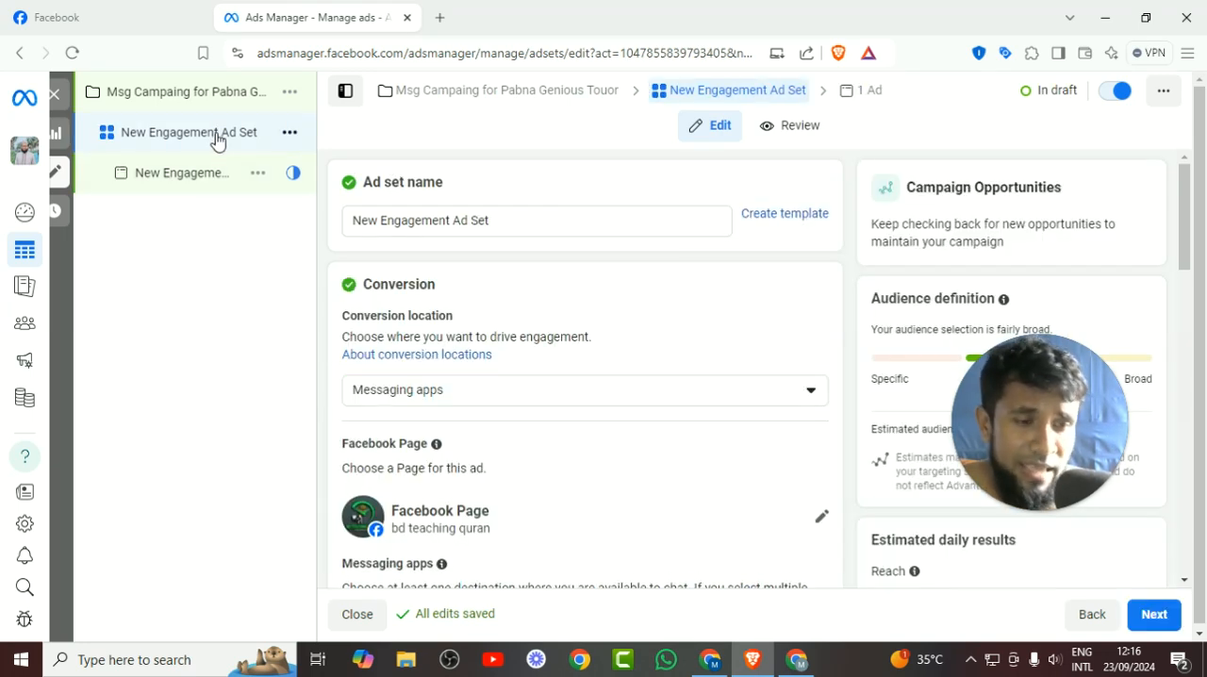
click(440, 220)
triple_click(440, 219)
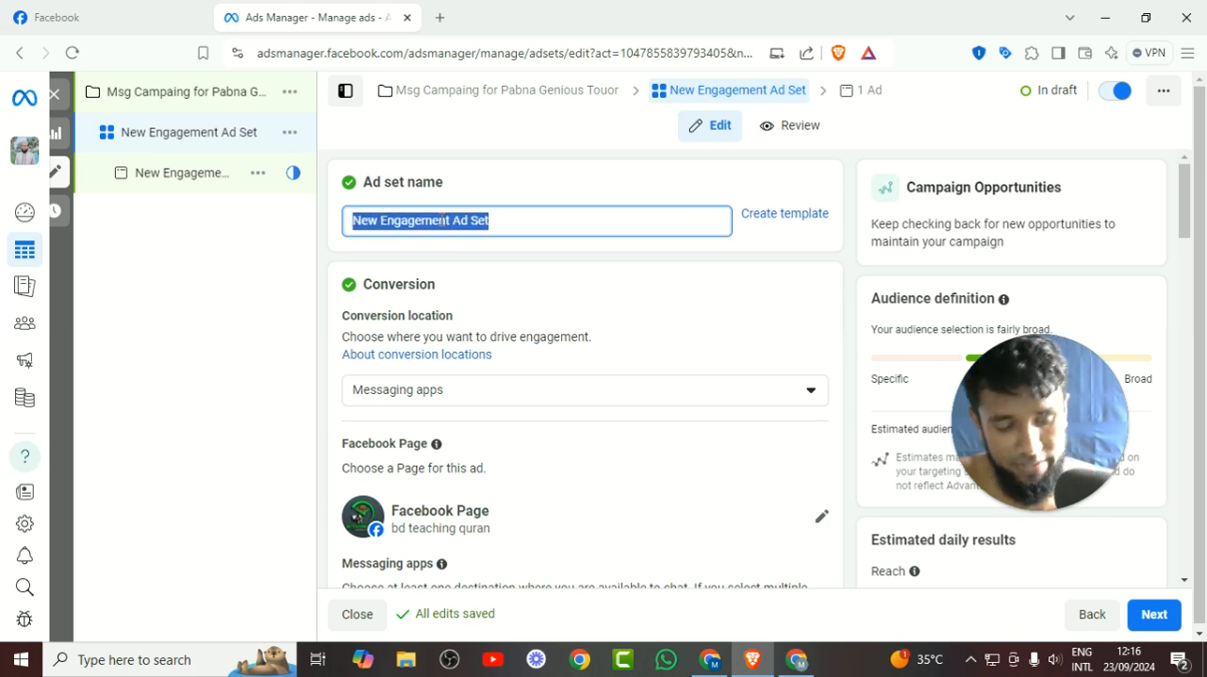
key(BackSpace)
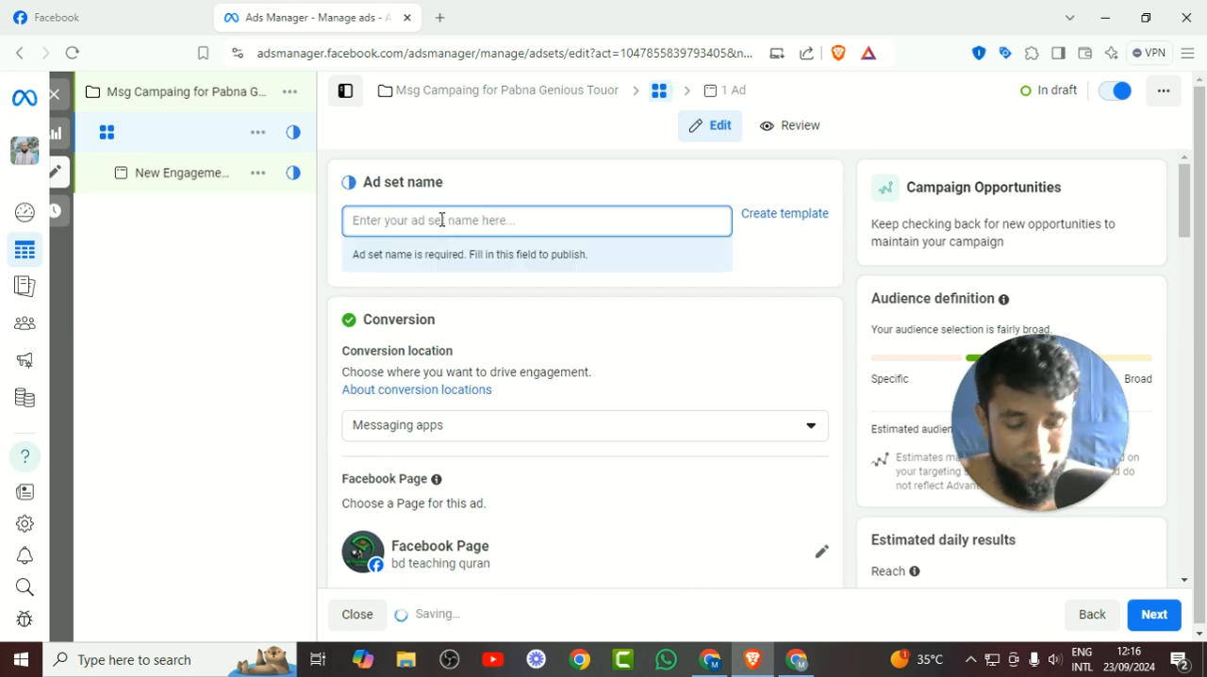
text(Pabna )
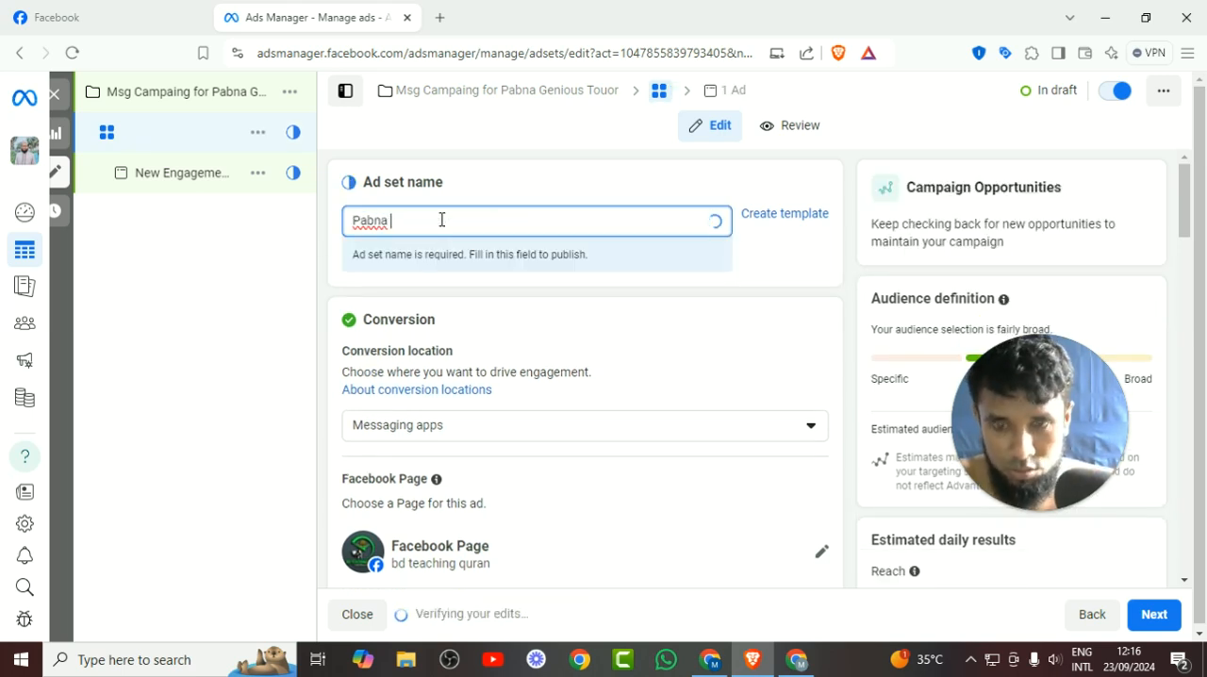
text(Sadar)
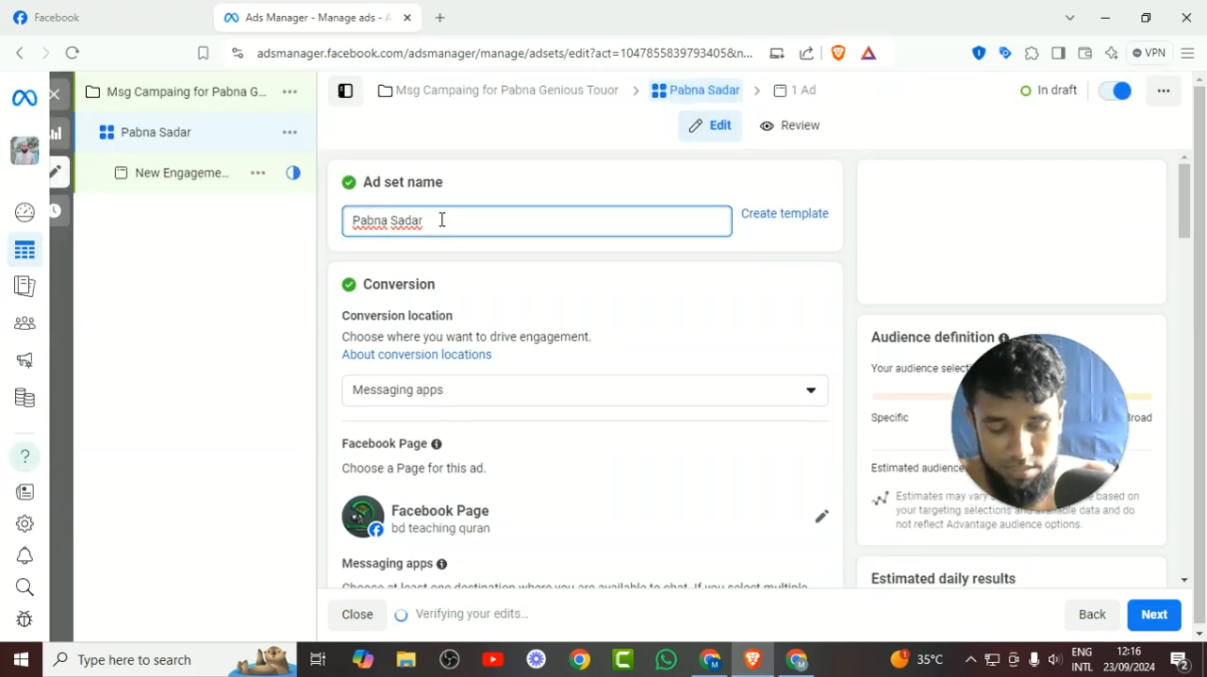
text( Location)
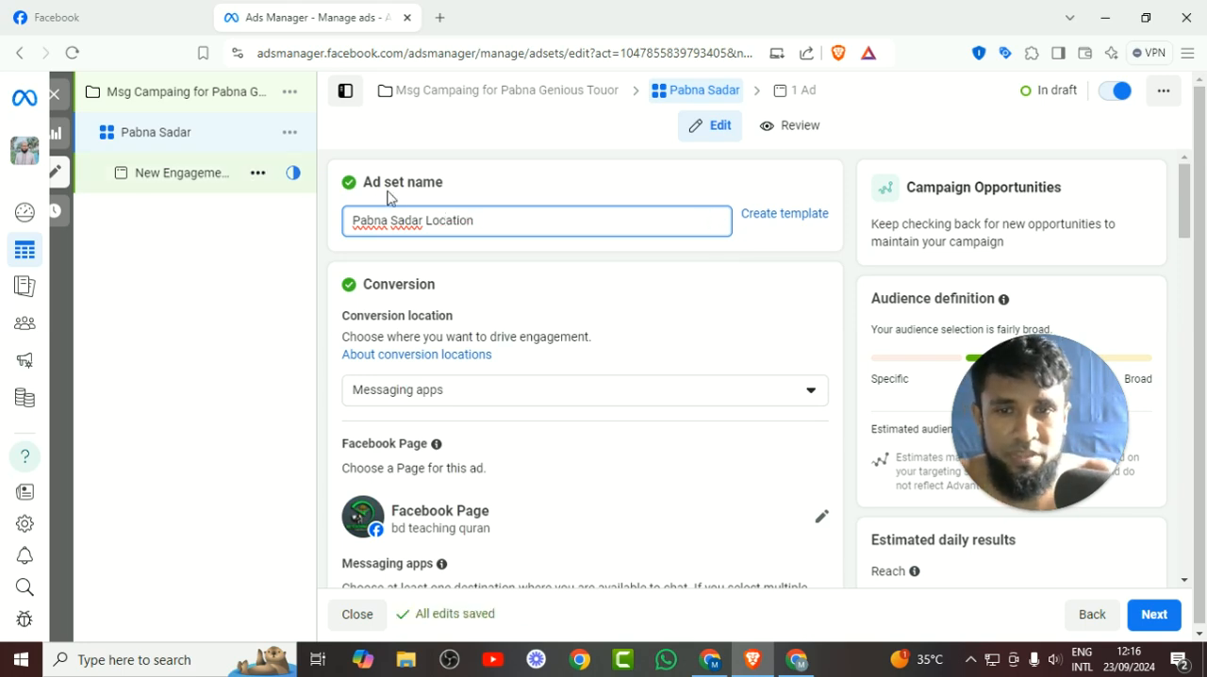
Keep Messaging apps as the ad set's conversion location and deselect WhatsApp as a messaging destination.
scroll(492, 321, down, 1)
click(490, 303)
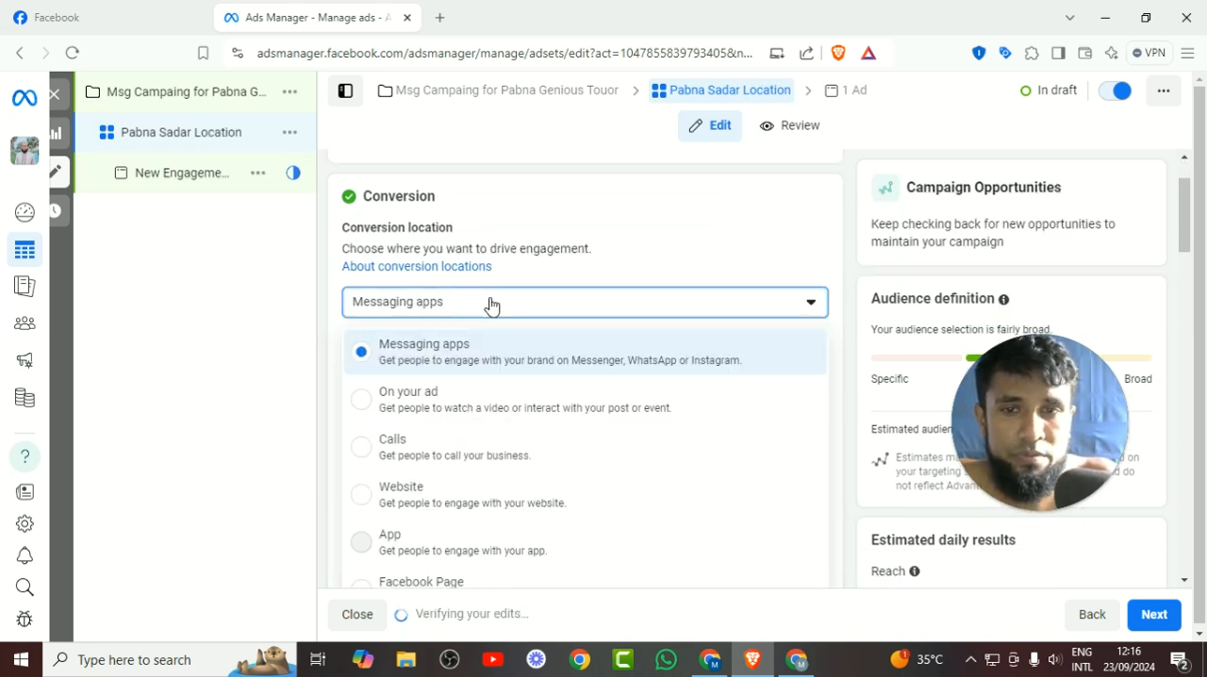
click(491, 302)
scroll(498, 282, down, 2)
scroll(514, 269, down, 1)
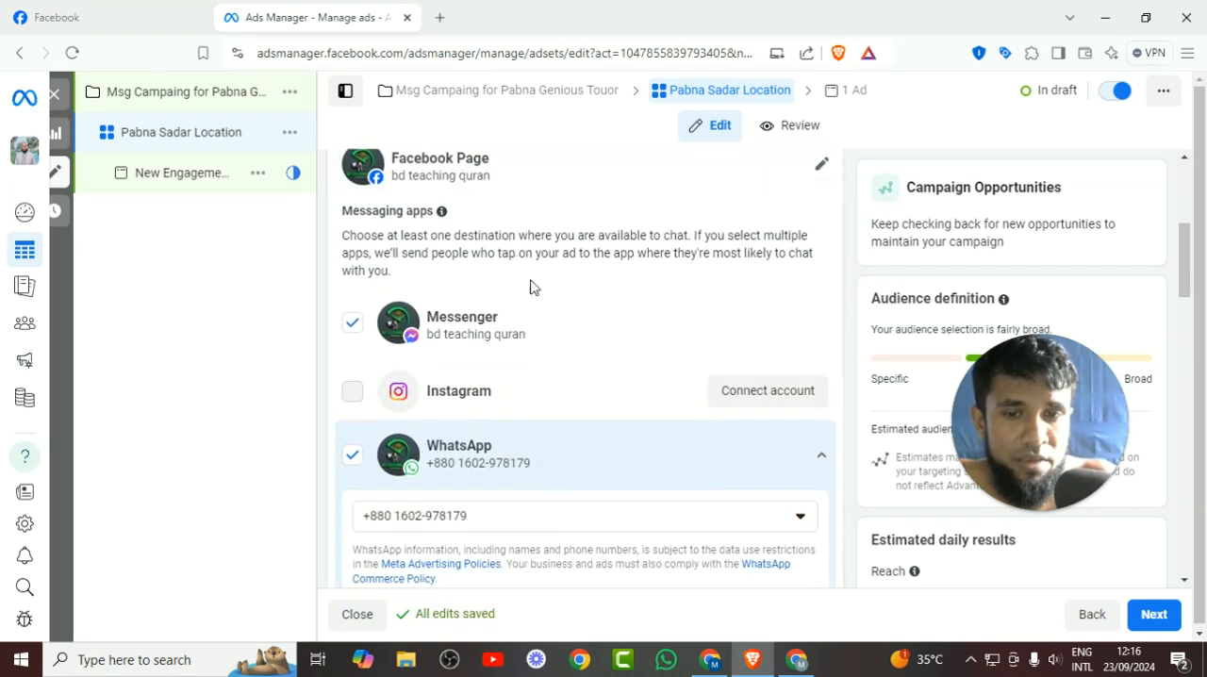
click(353, 460)
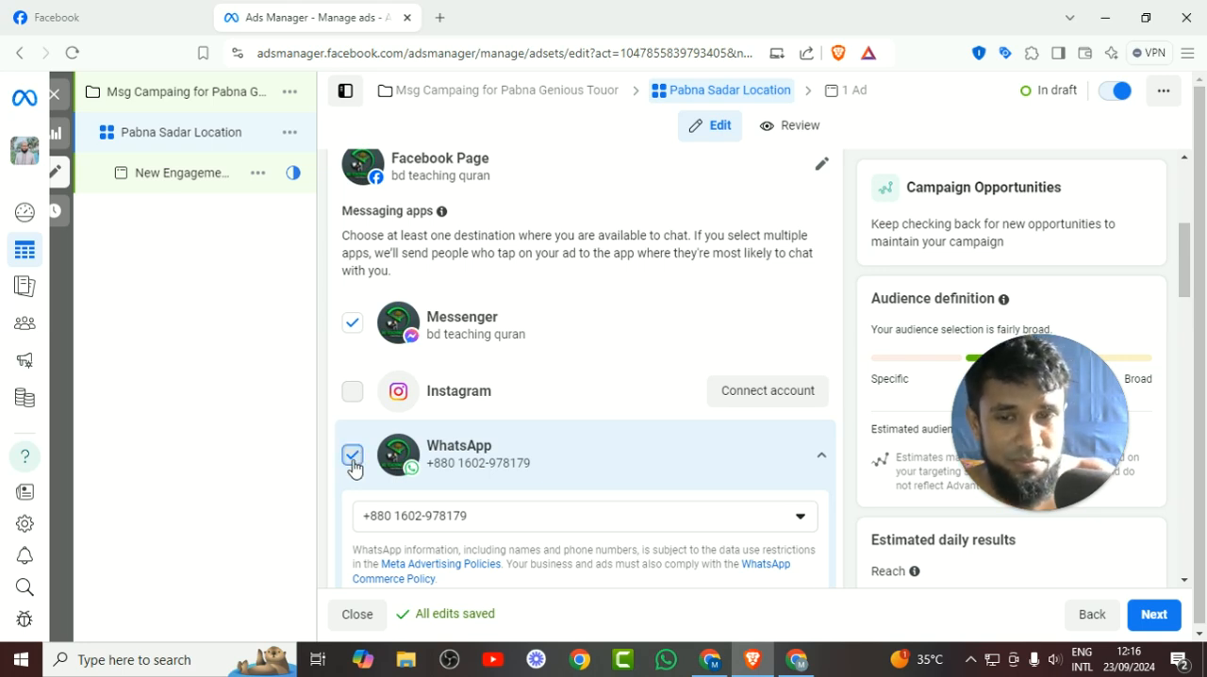
Change the ad set's Facebook Page to Pabna Genius Tutors.
scroll(488, 401, up, 1)
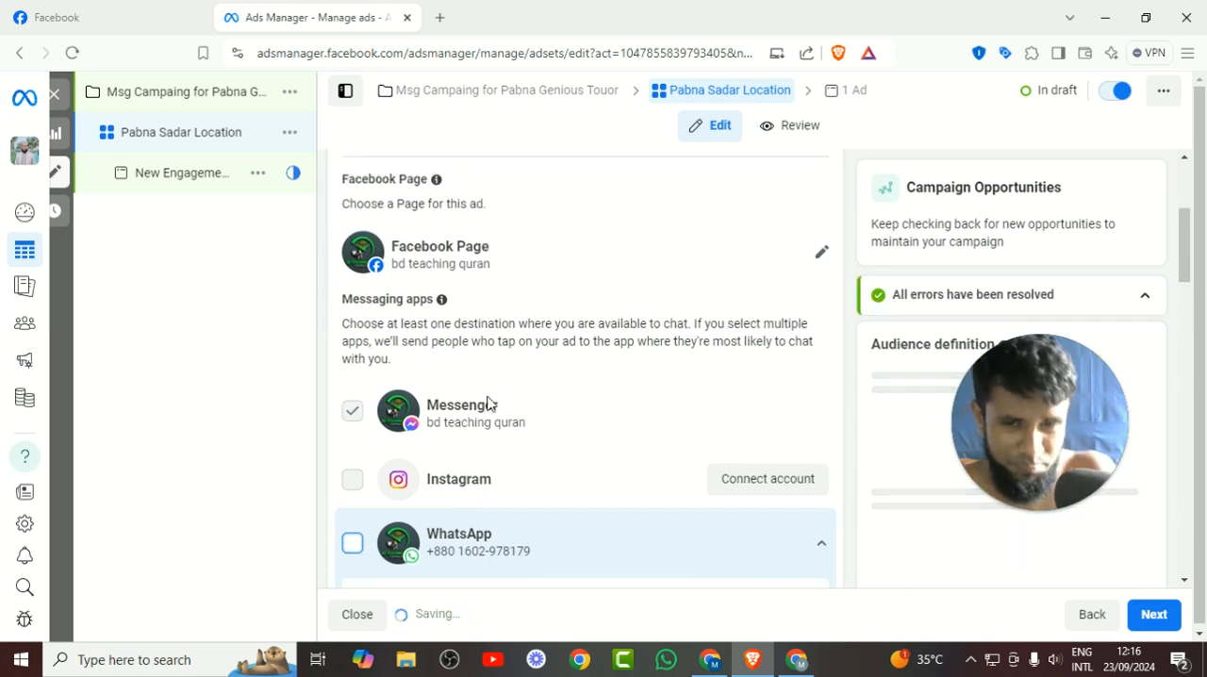
click(817, 257)
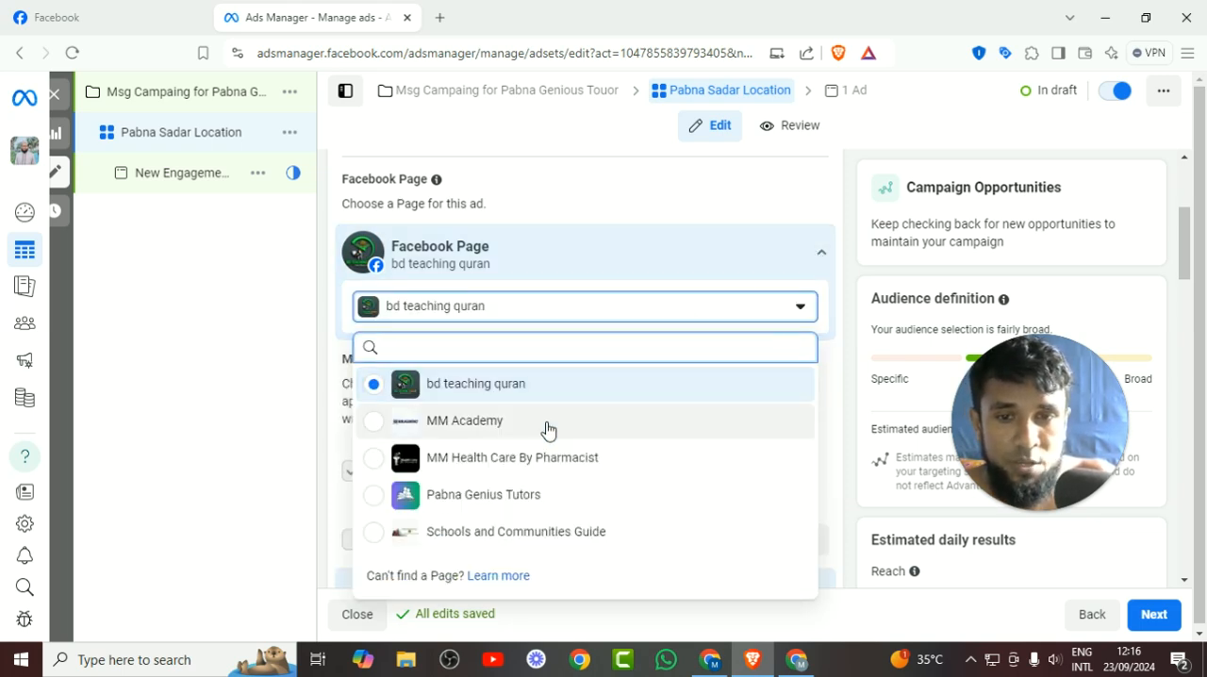
click(499, 501)
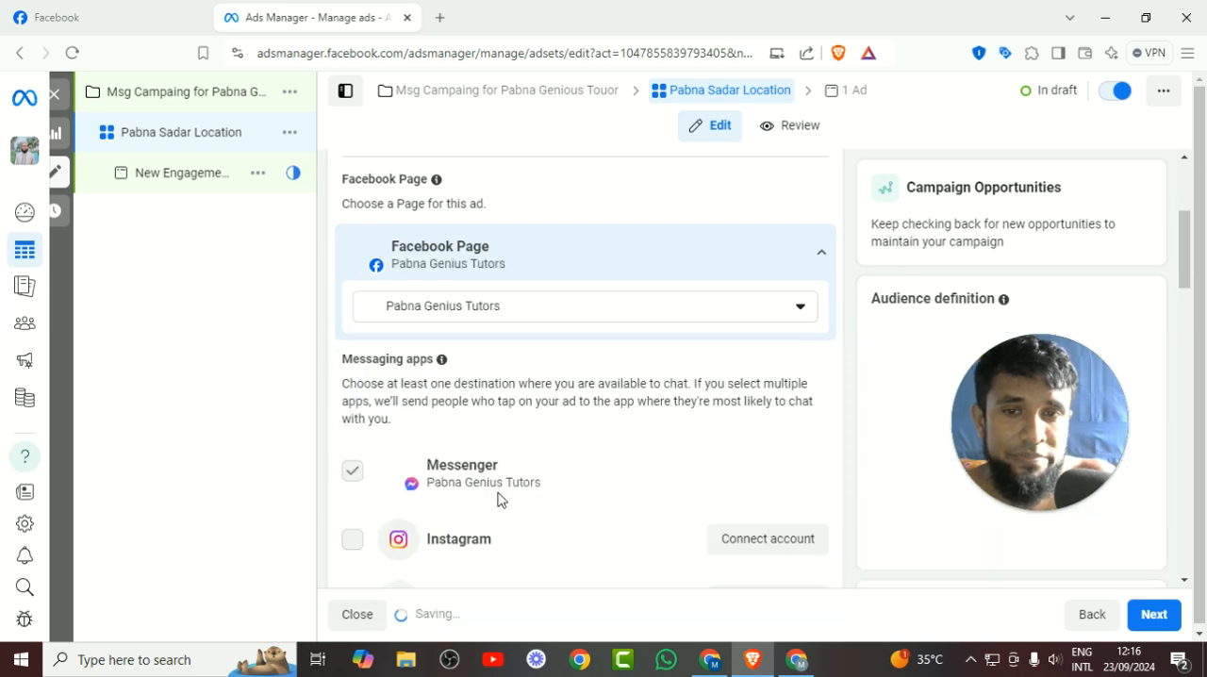
scroll(571, 382, down, 4)
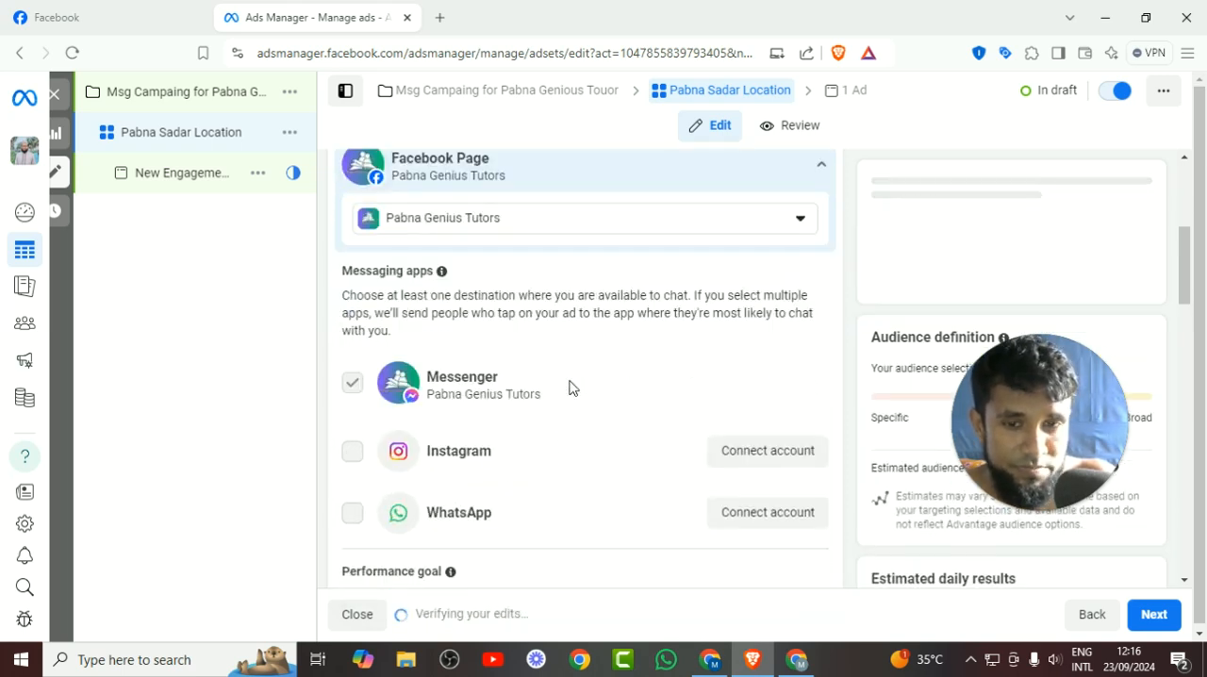
Switch the ad set's budget type to Lifetime budget and set the amount to 6000 BDT.
scroll(570, 387, down, 3)
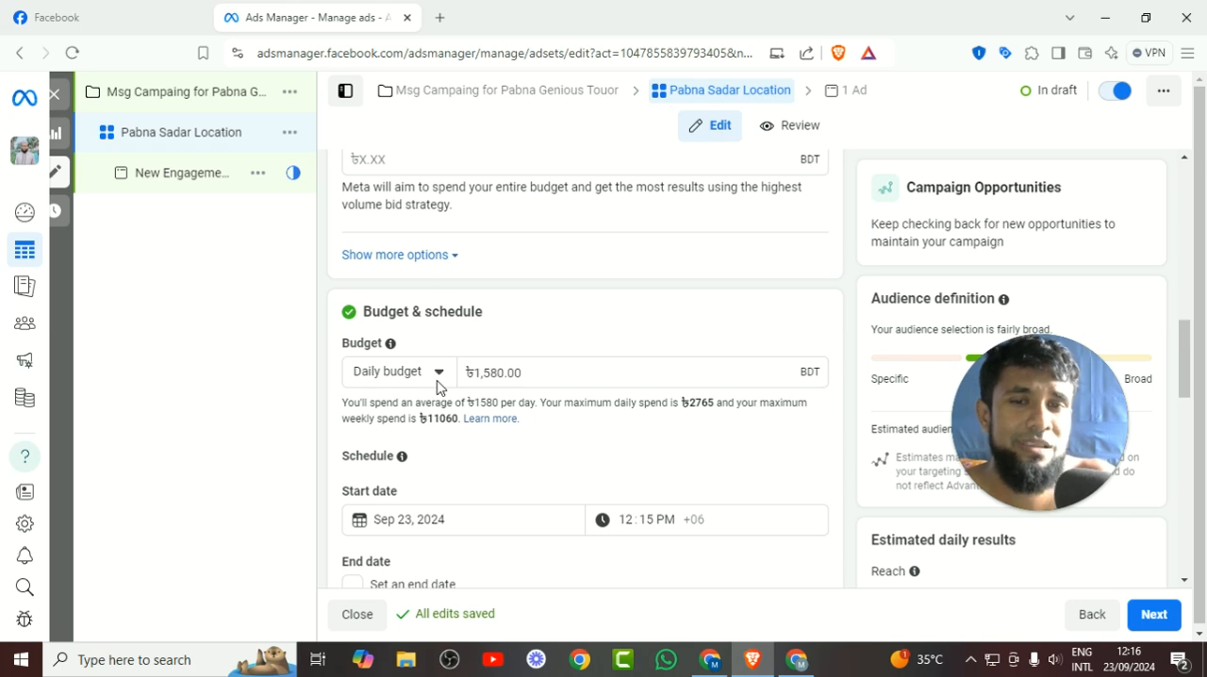
click(437, 373)
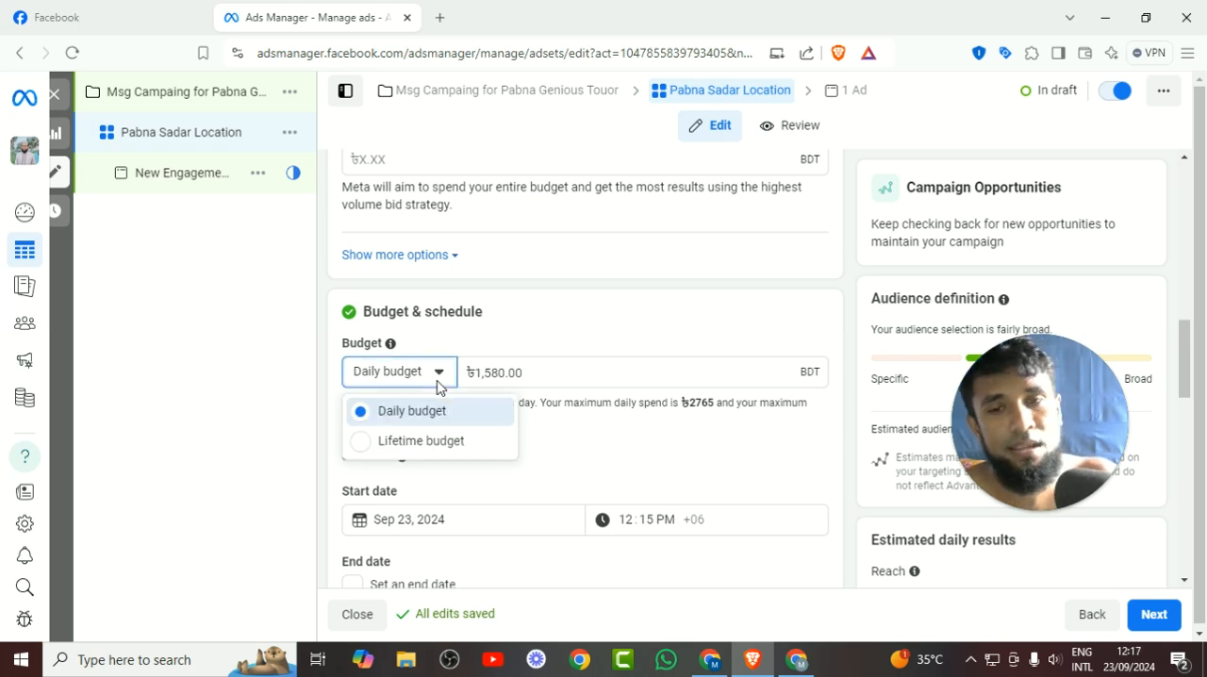
click(430, 443)
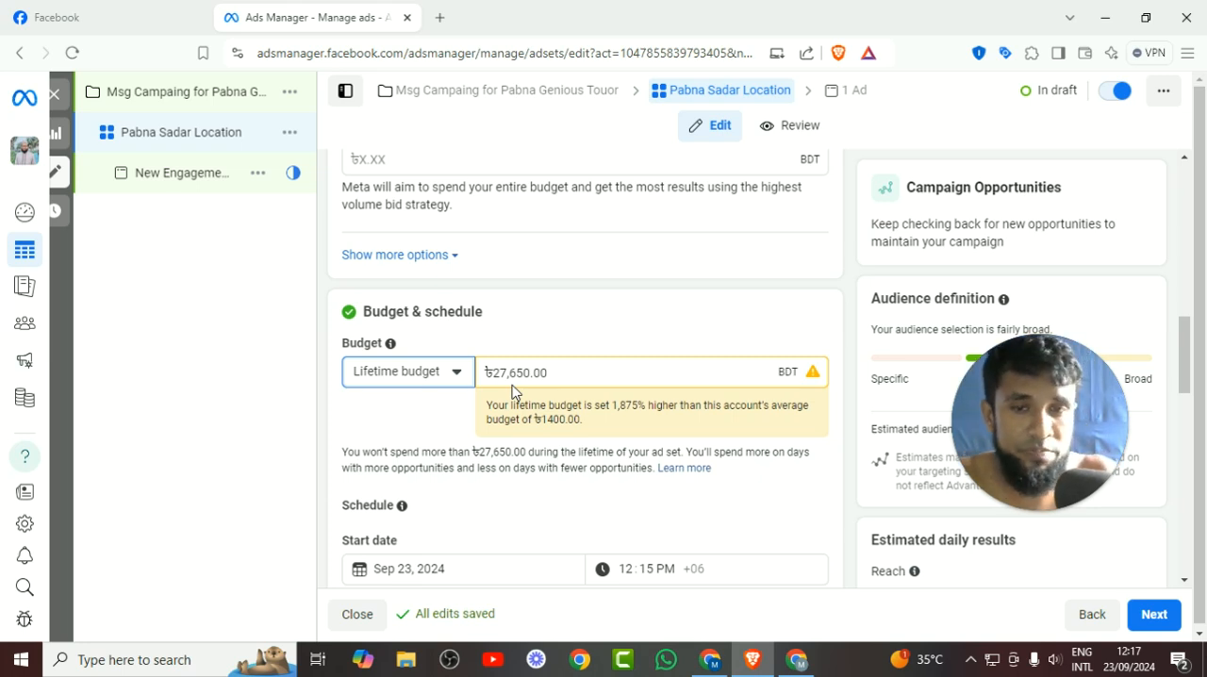
triple_click(516, 373)
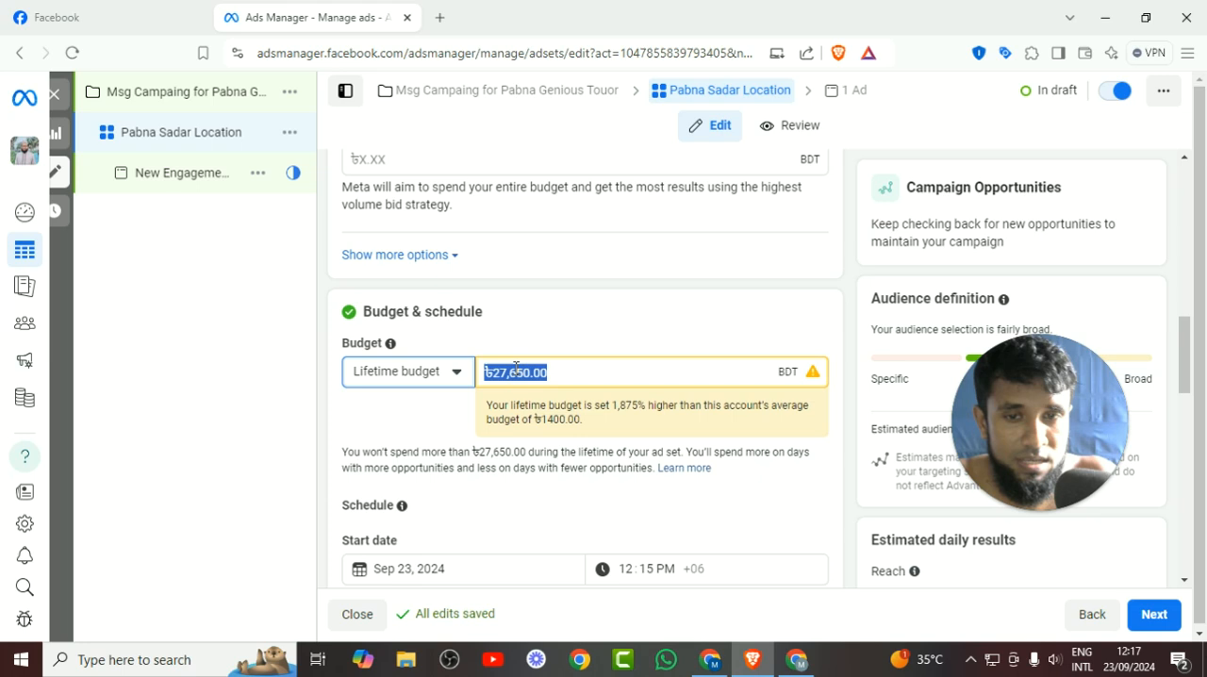
key(BackSpace)
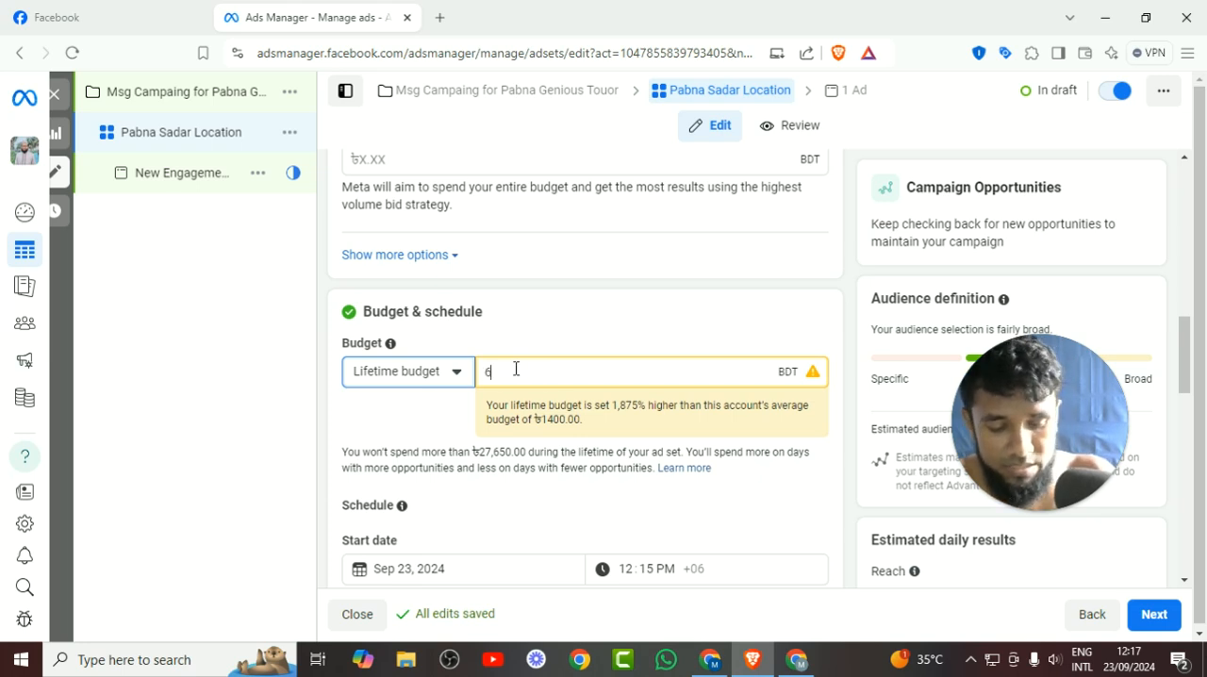
text(6000)
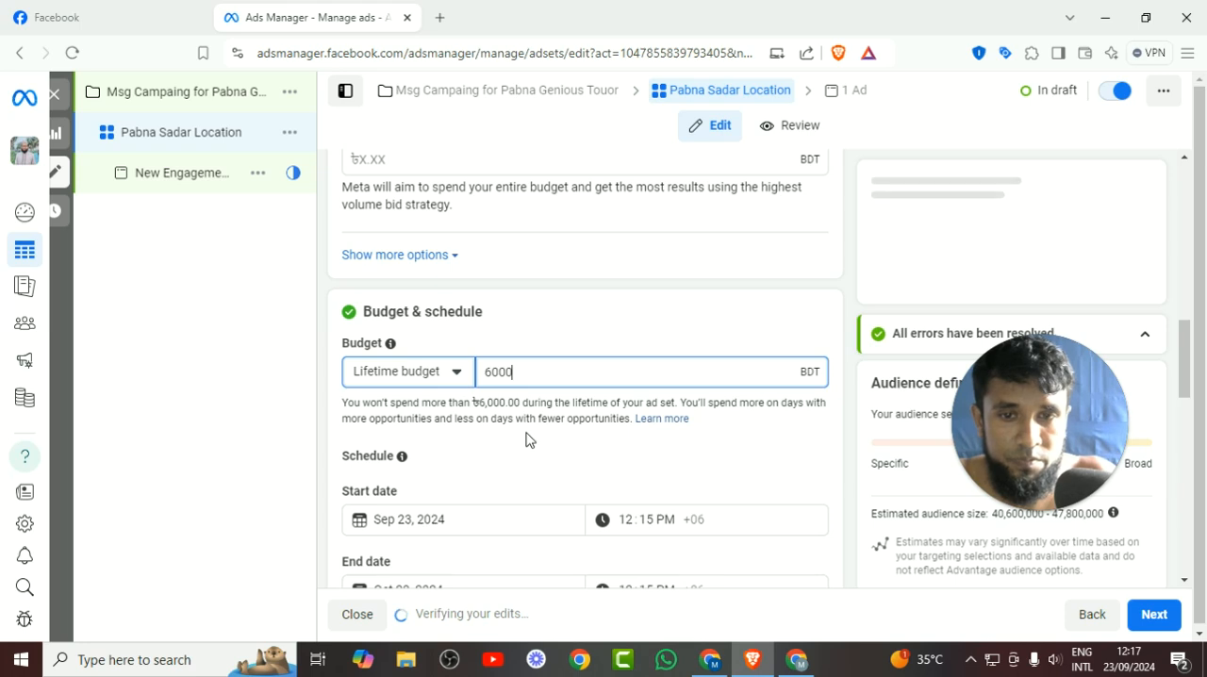
Try running the ads on a schedule at the 6am hour every day, and turn the ad schedule back off.
scroll(528, 436, down, 1)
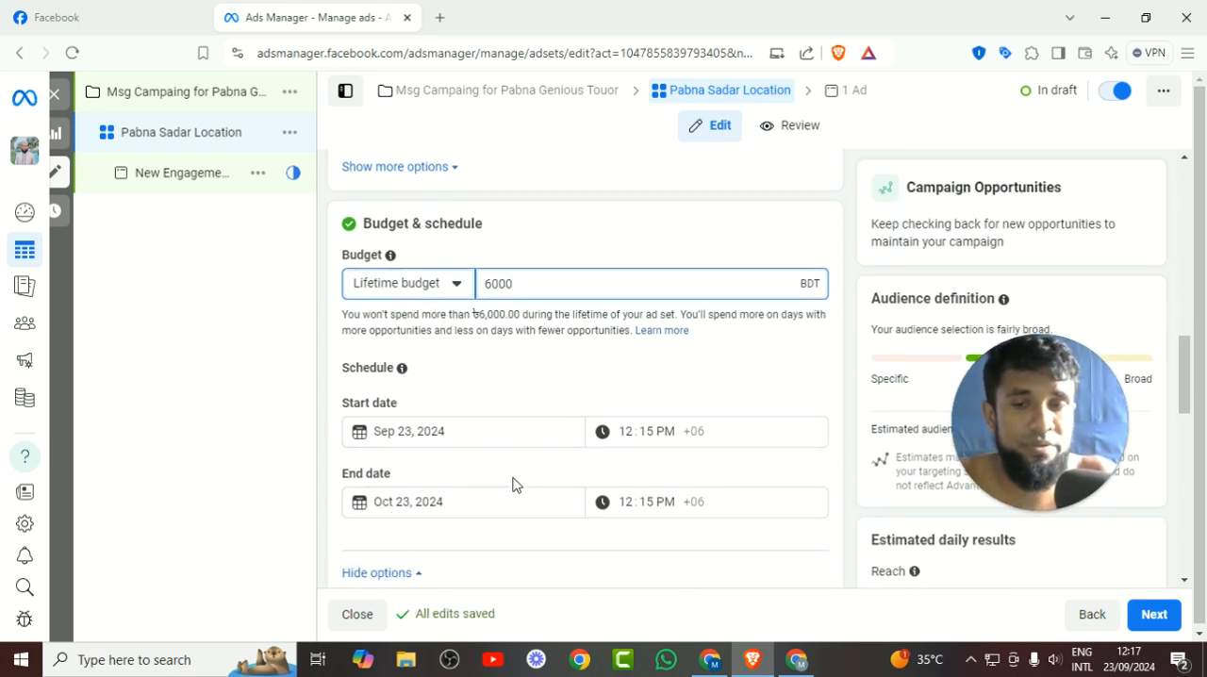
scroll(515, 486, down, 2)
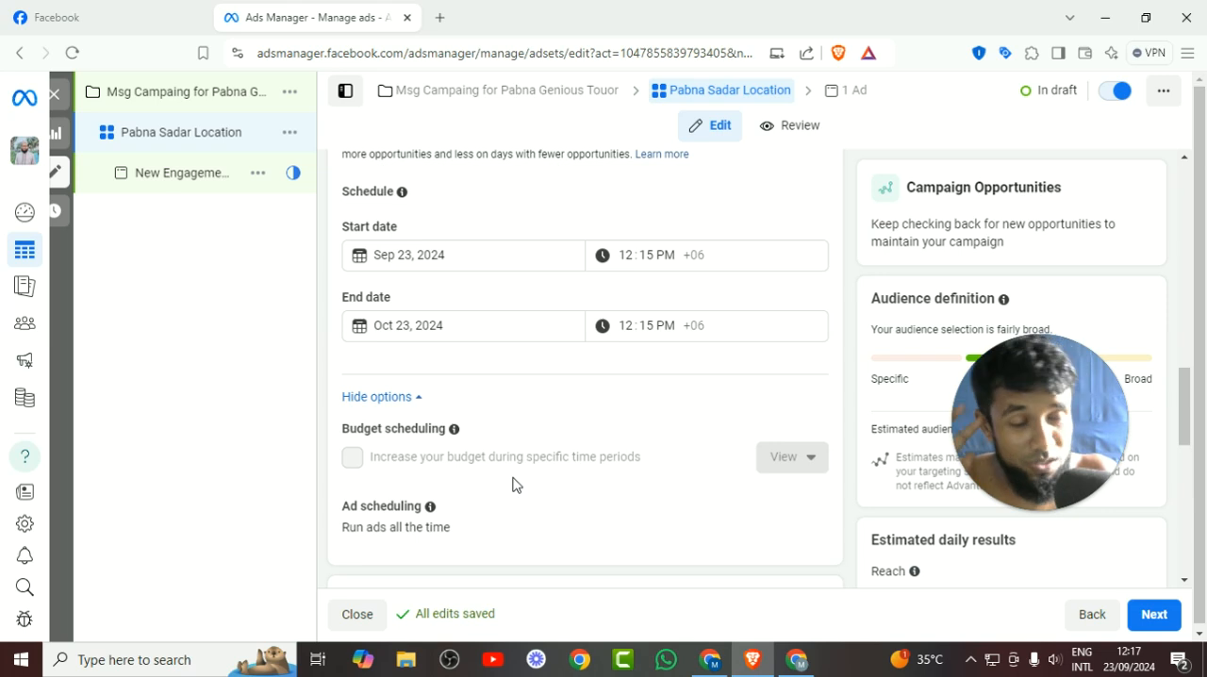
scroll(583, 464, down, 2)
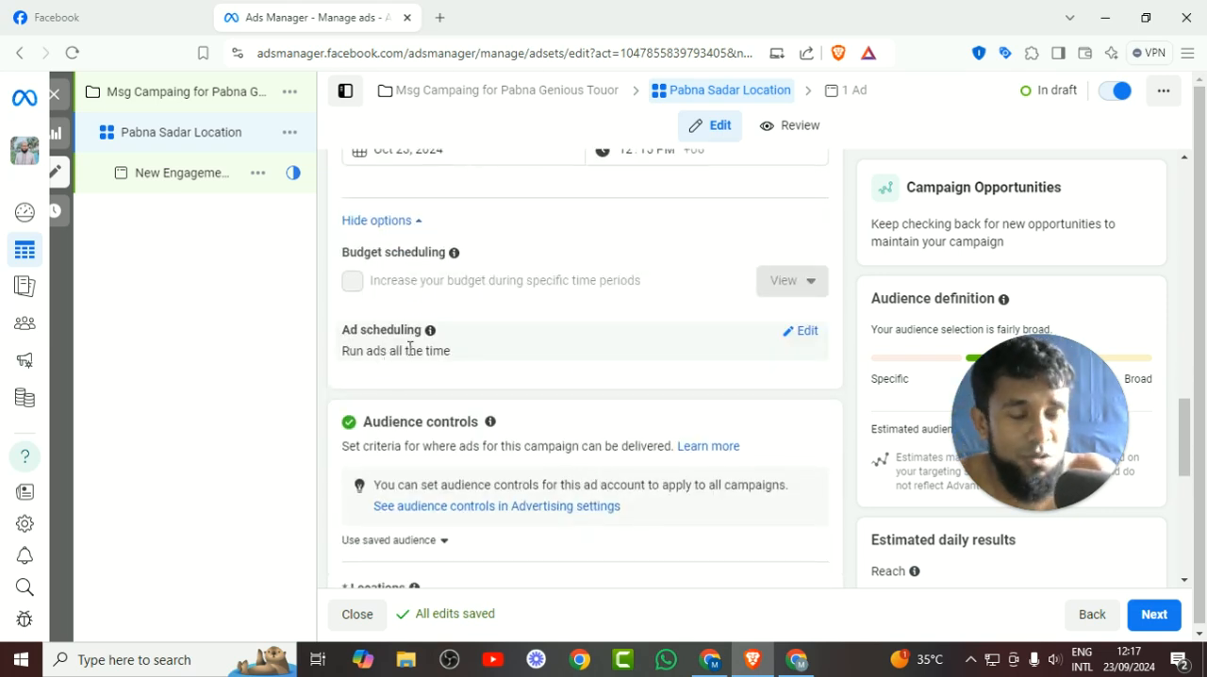
click(804, 334)
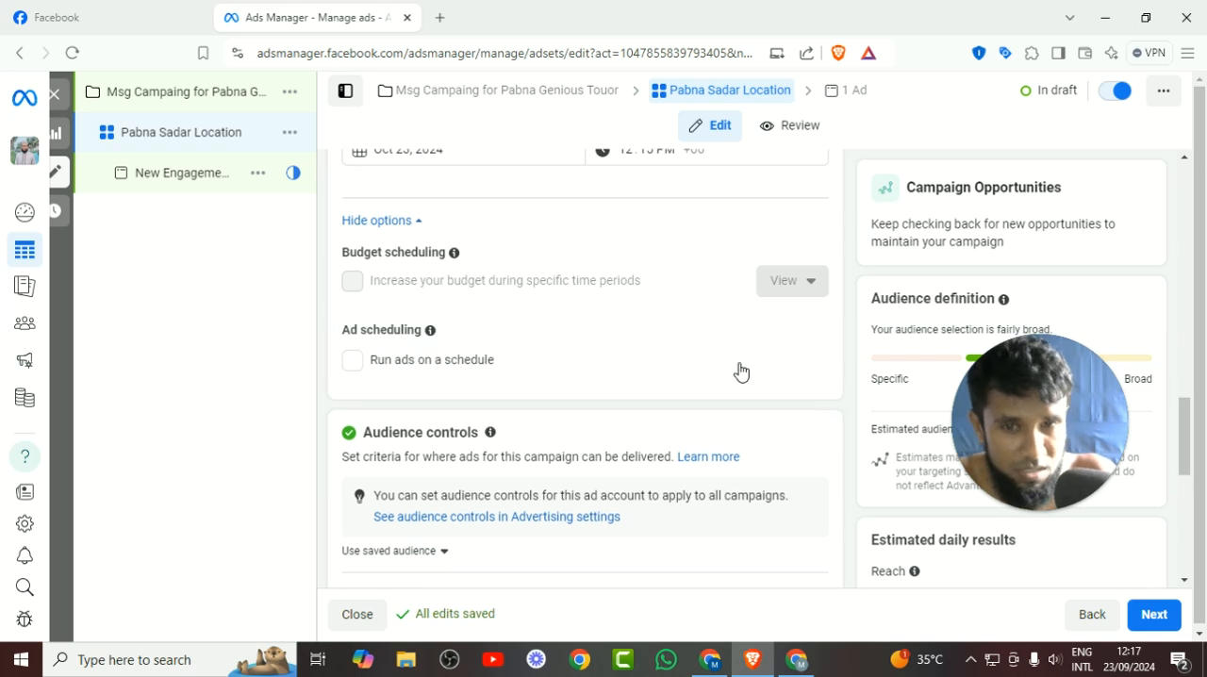
click(352, 361)
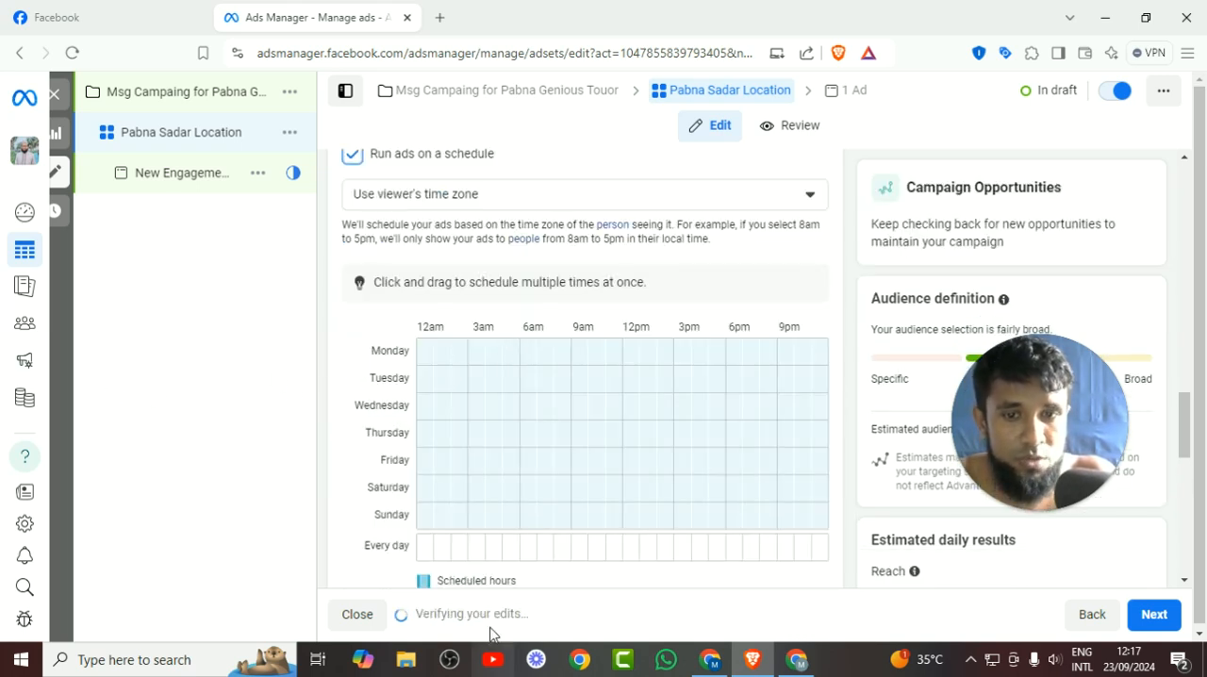
drag(425, 560, 396, 547)
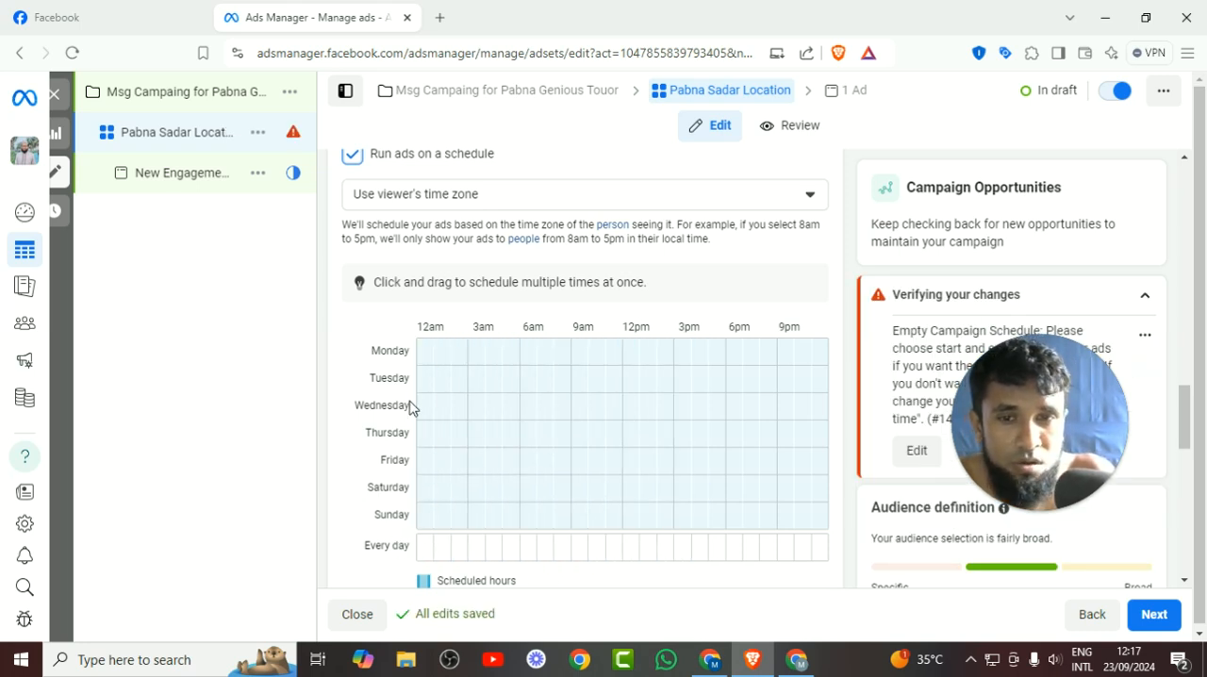
drag(419, 417, 840, 412)
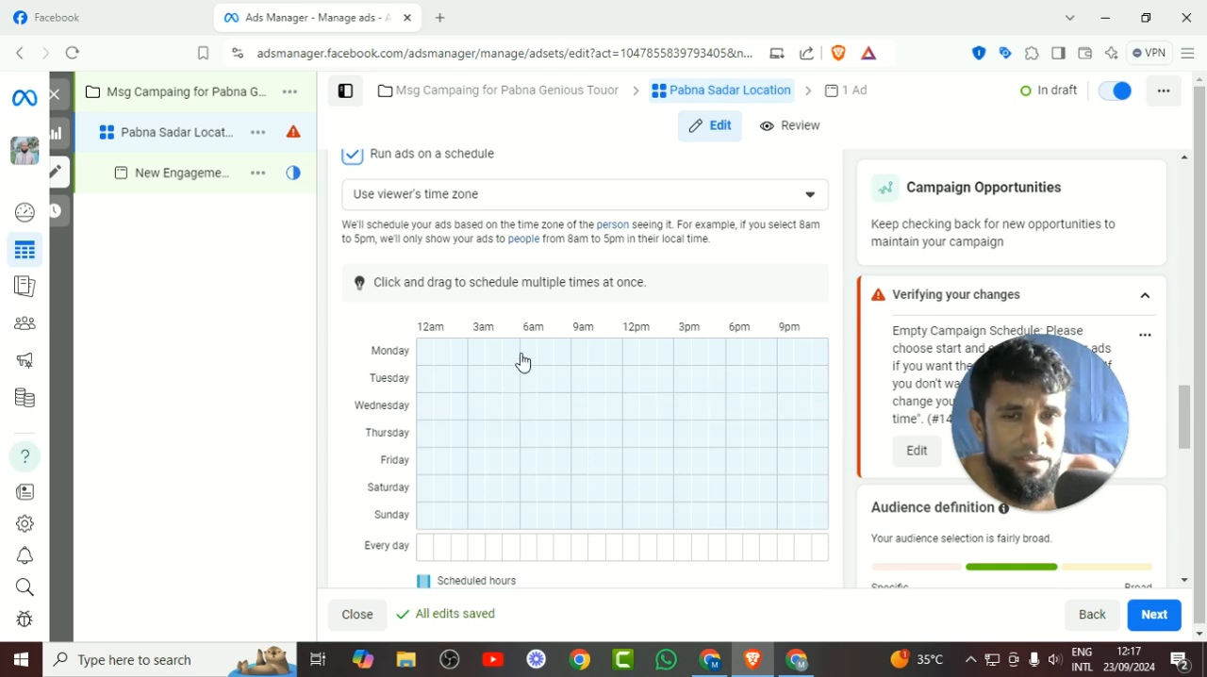
drag(524, 572, 706, 575)
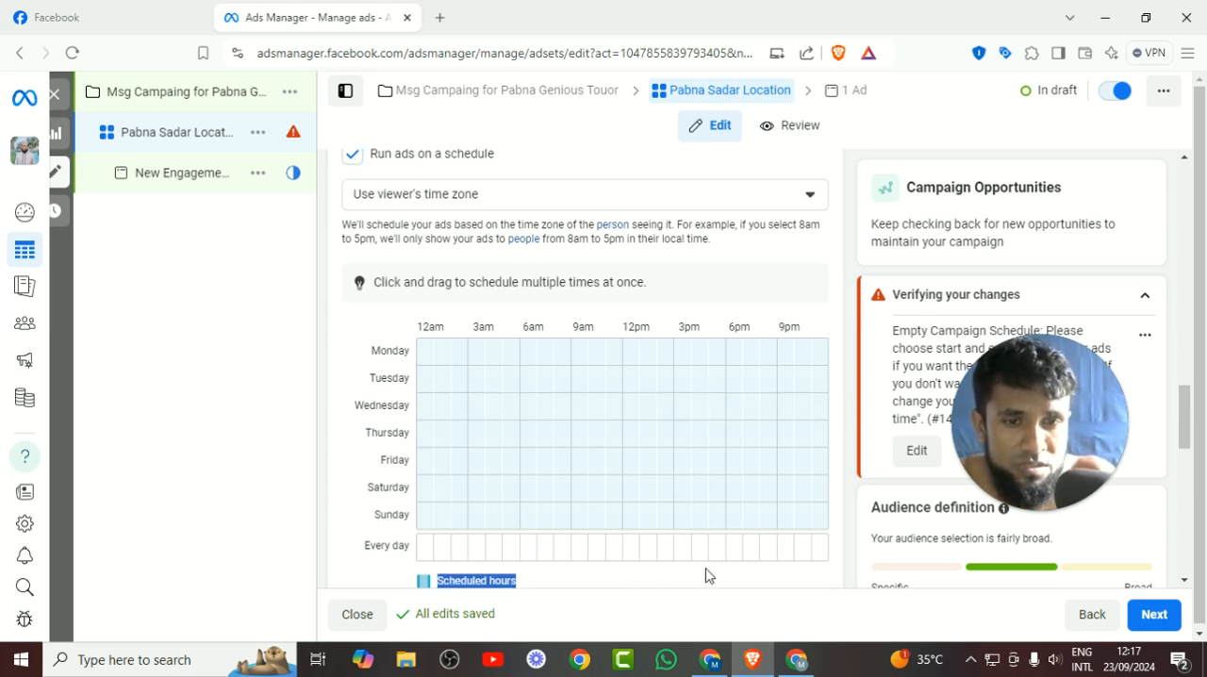
mouse_move(547, 561)
mouse_down()
mouse_move(745, 562)
mouse_move(539, 558)
mouse_up()
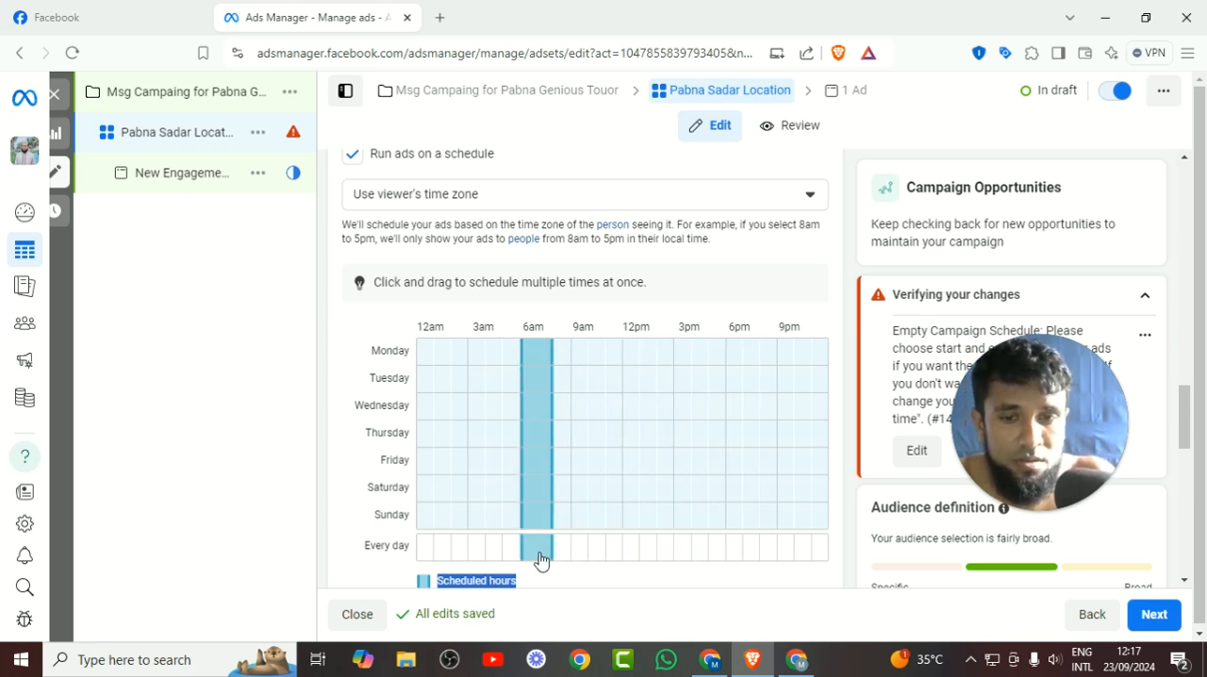
scroll(459, 549, down, 2)
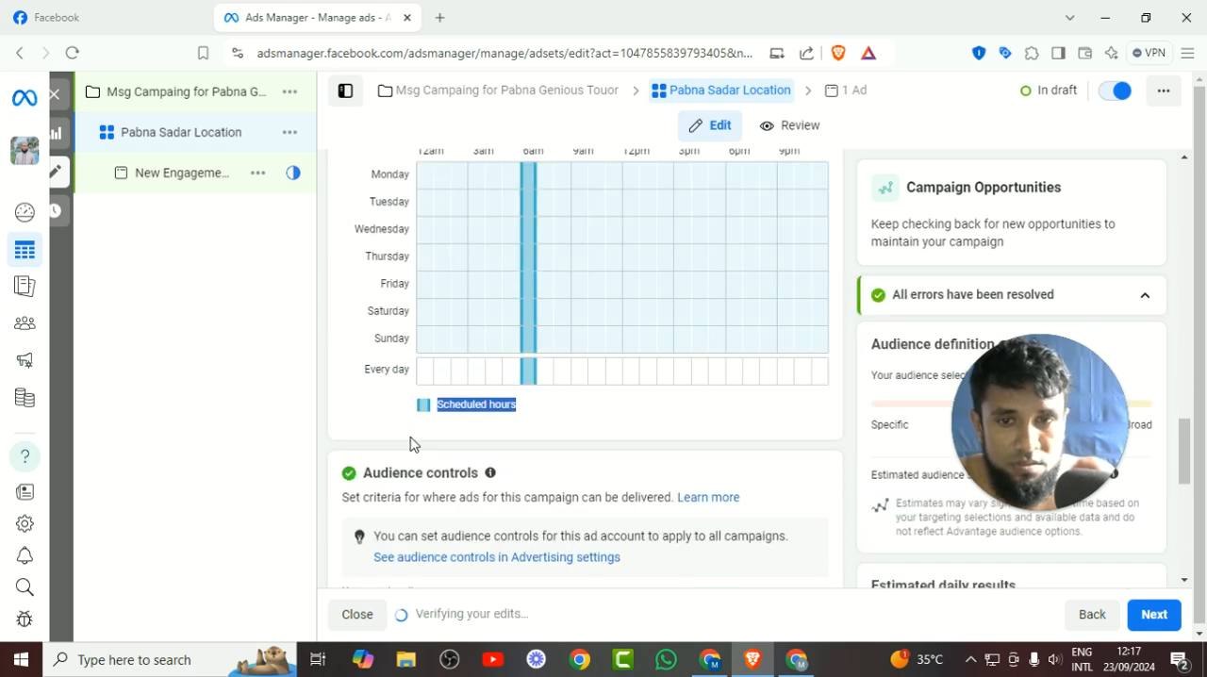
scroll(412, 440, up, 3)
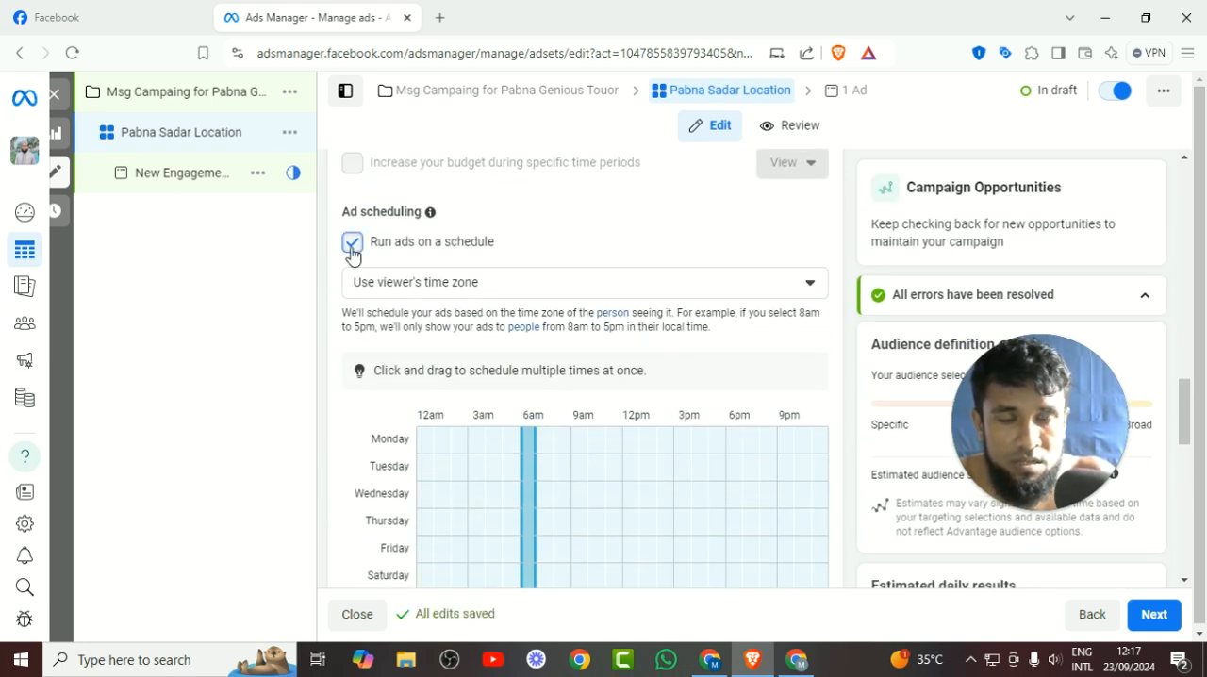
click(352, 251)
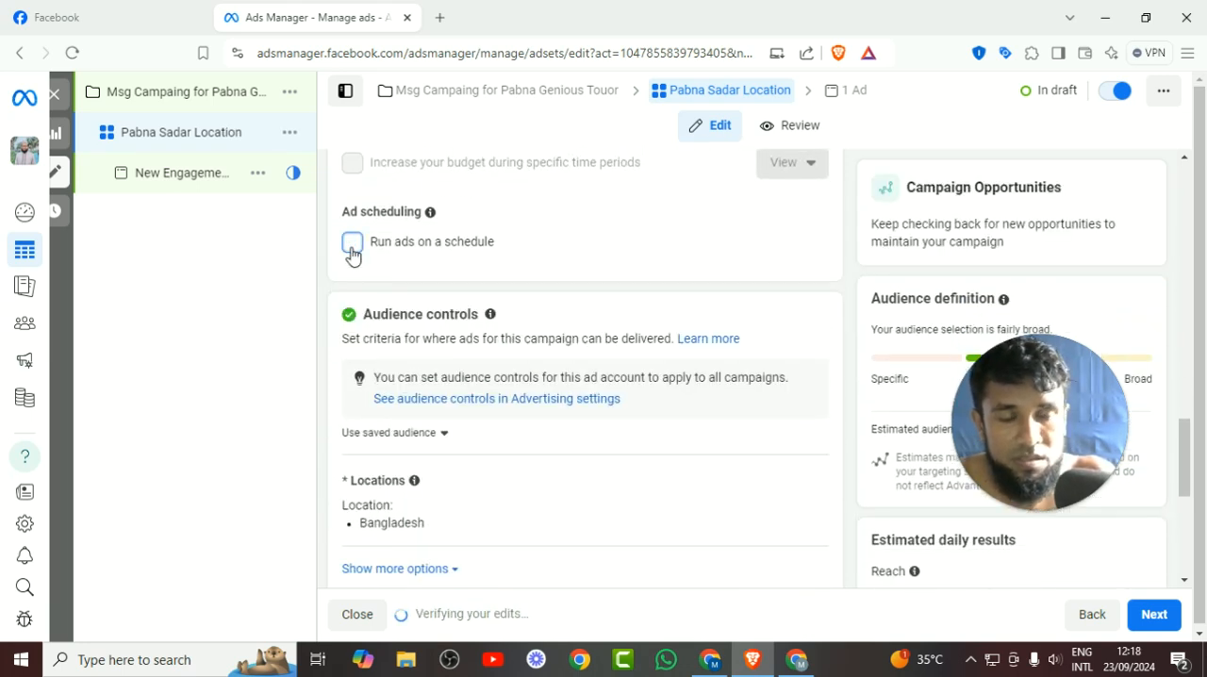
Replace Bangladesh in the ad set's audience locations with Pabna Sadar Upazila.
scroll(595, 313, down, 1)
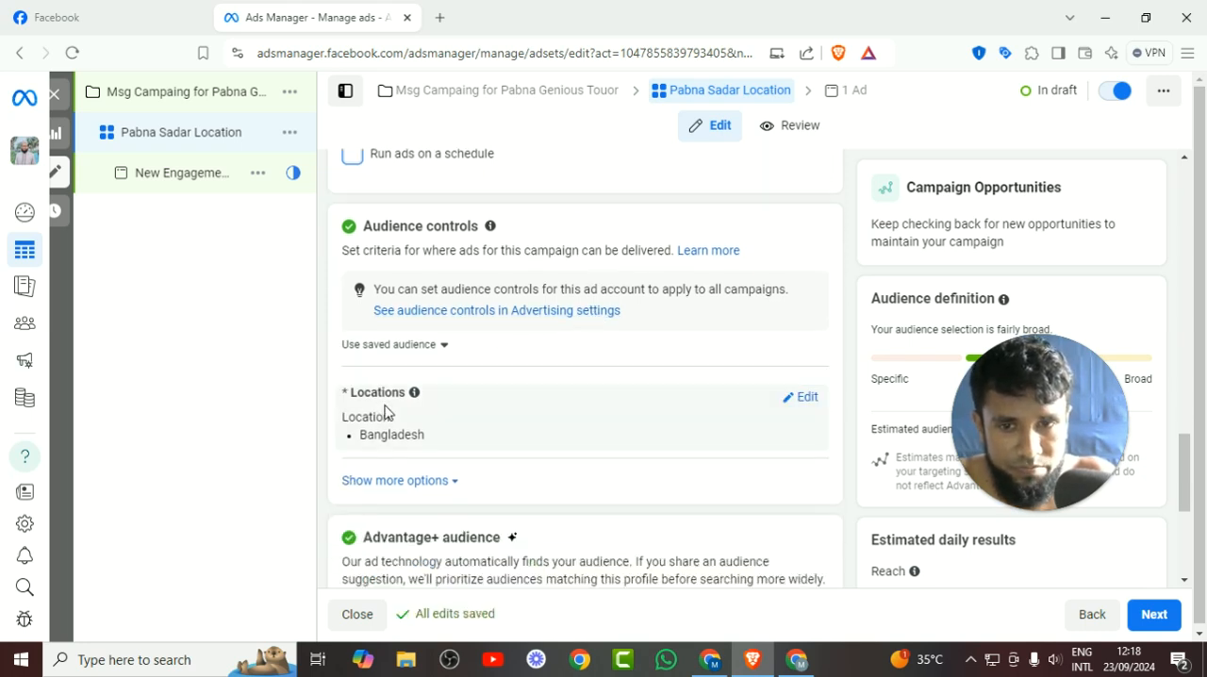
click(795, 399)
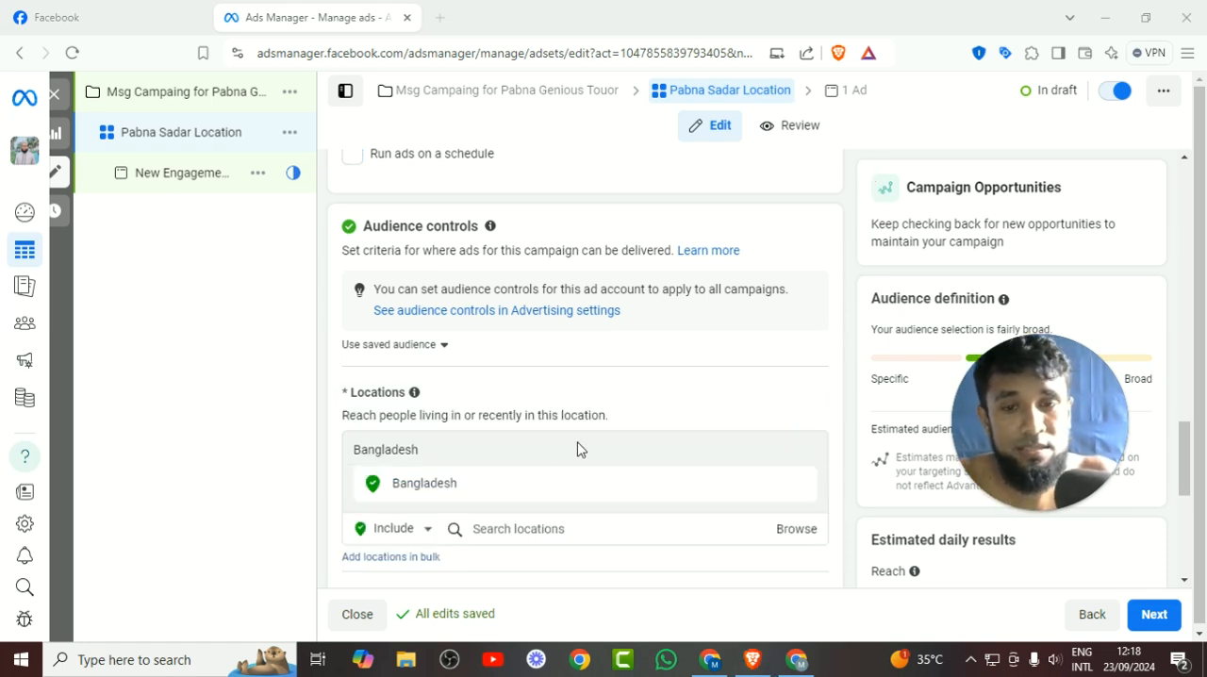
scroll(563, 449, down, 1)
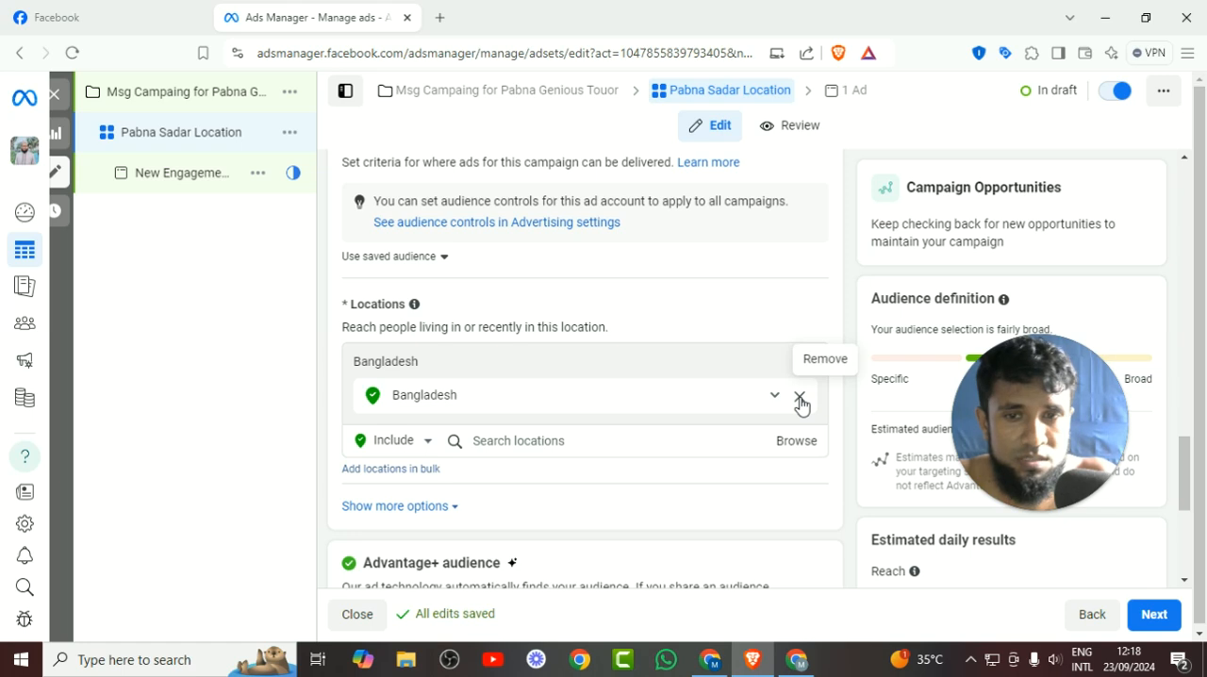
click(799, 397)
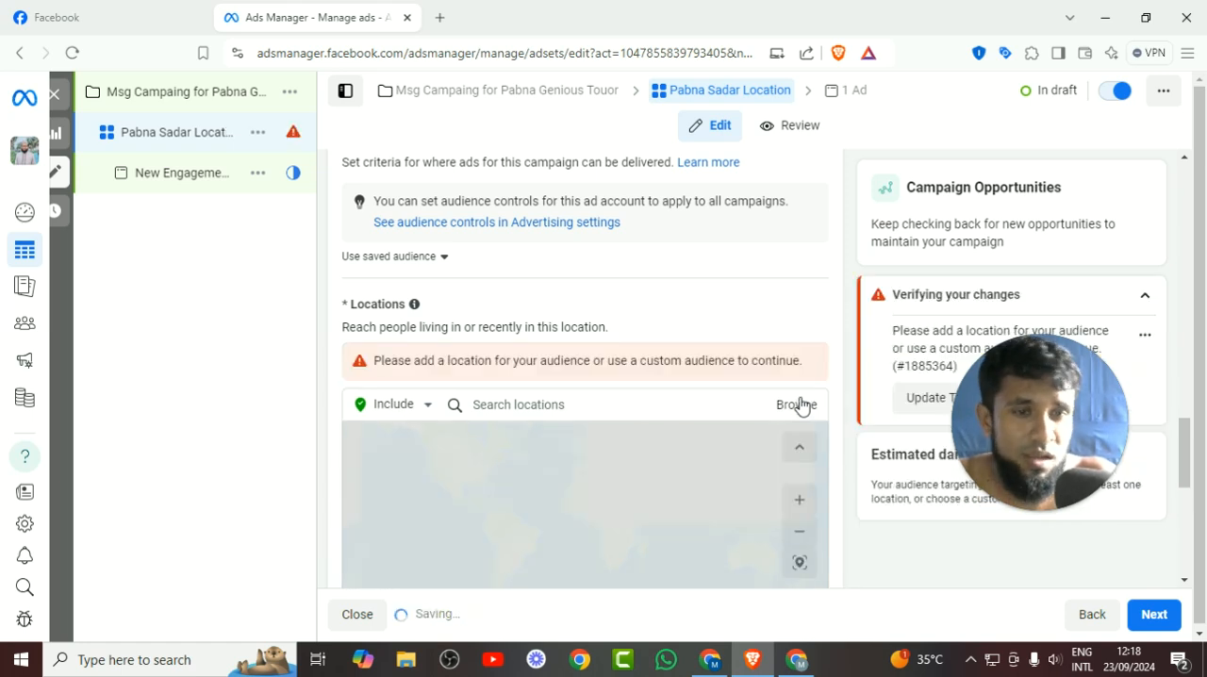
click(573, 412)
text(sad)
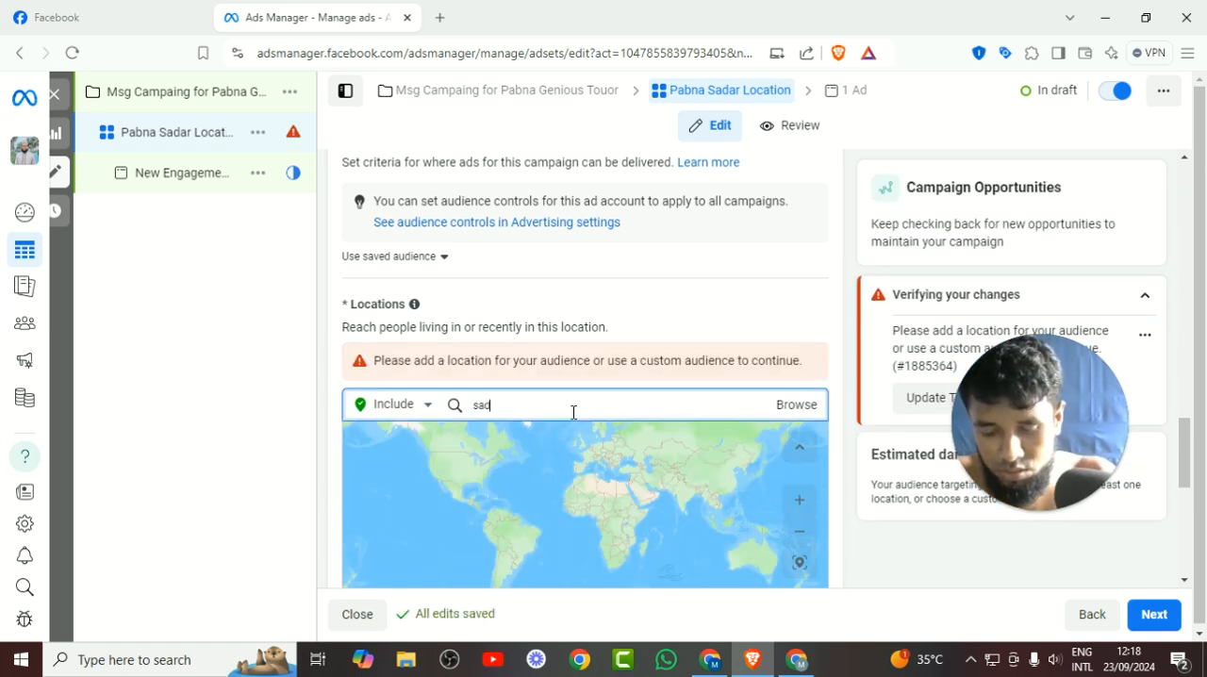
text(ar pabna)
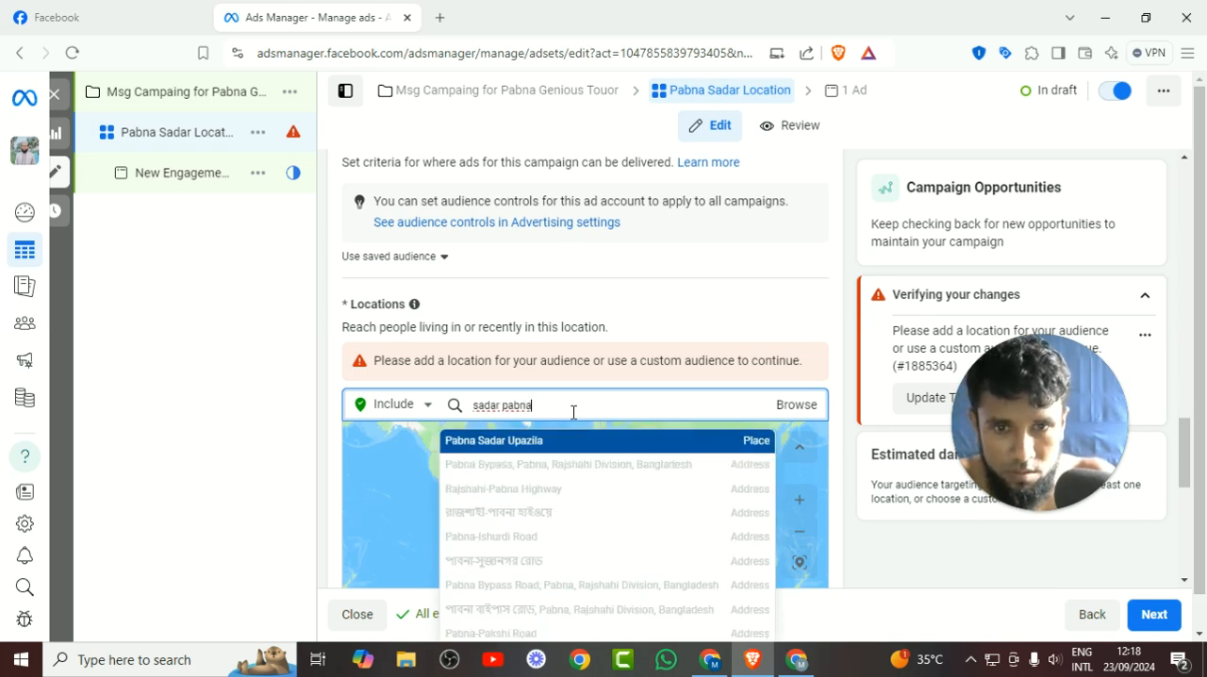
click(561, 453)
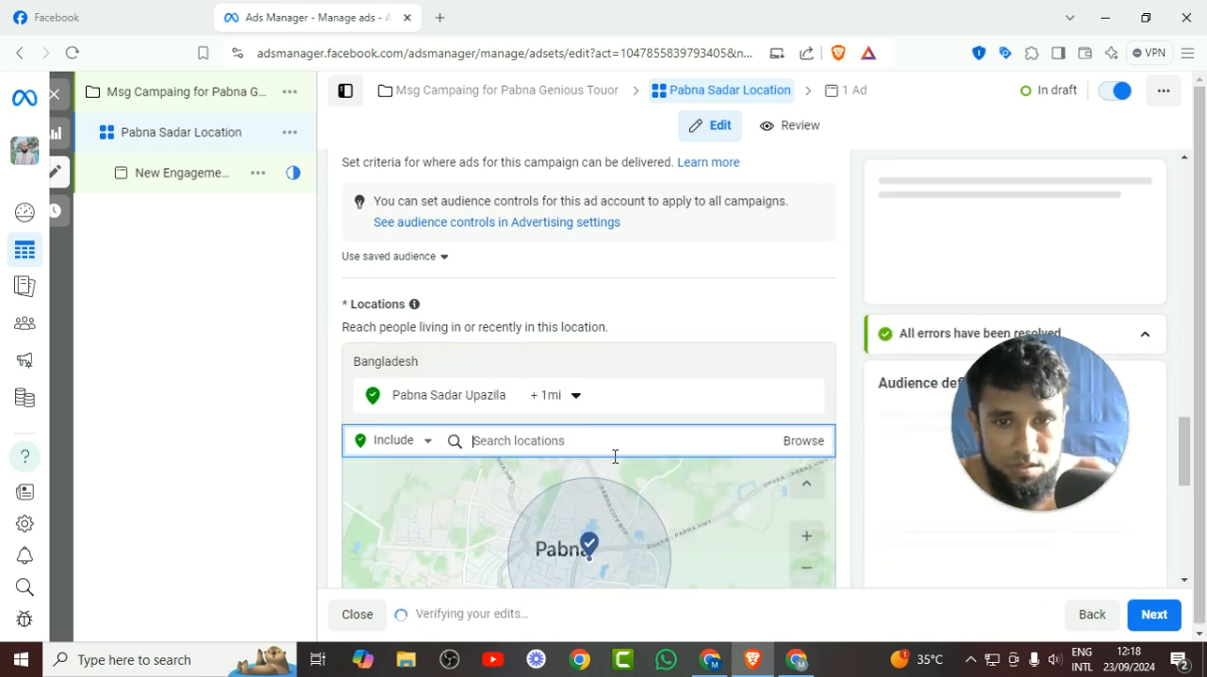
Set the targeting radius around Pabna Sadar Upazila to 2 mi.
scroll(686, 417, down, 1)
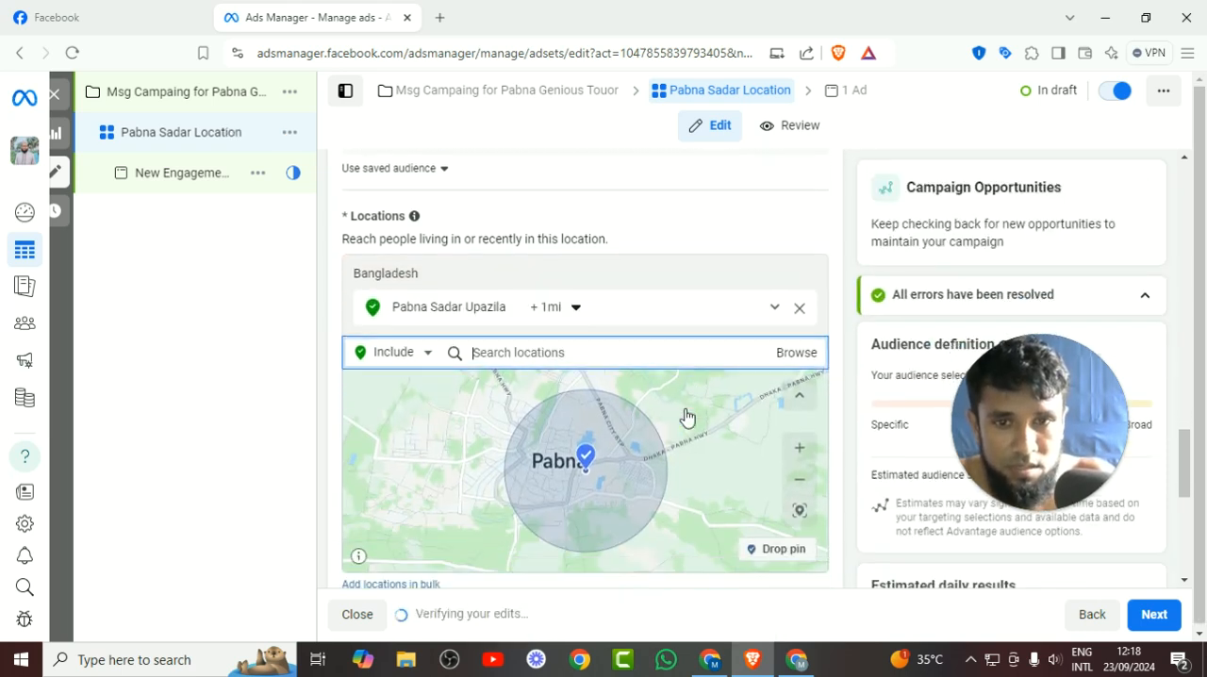
click(577, 313)
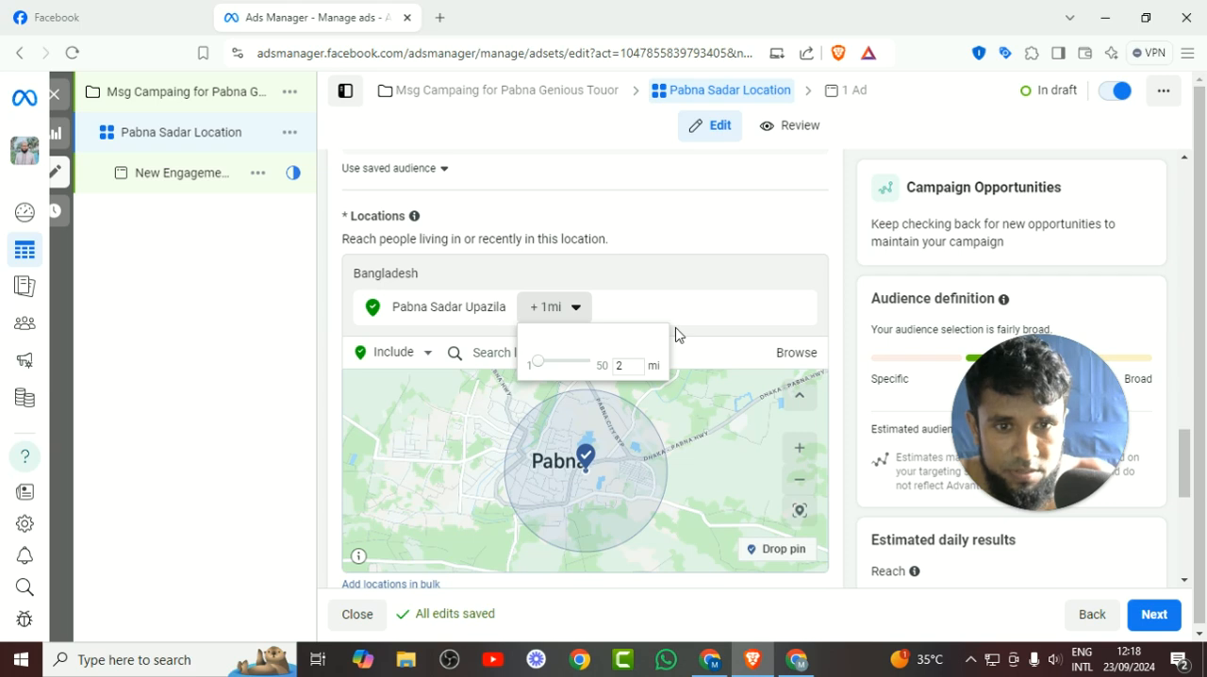
click(698, 230)
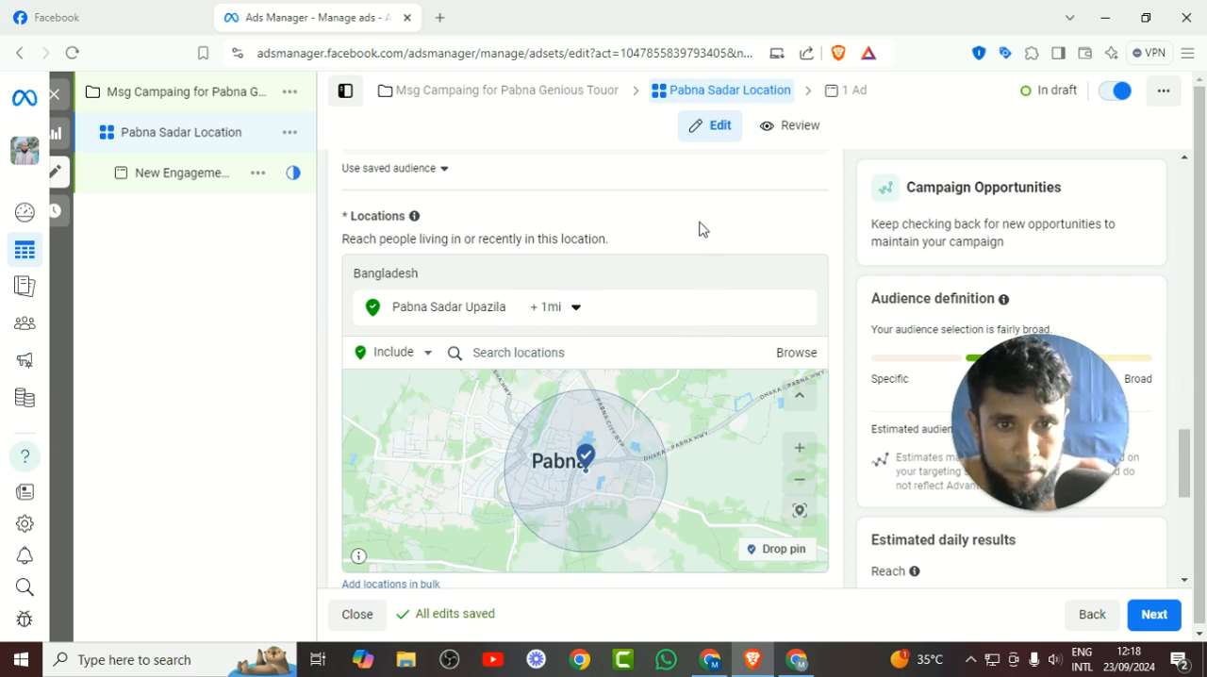
click(564, 324)
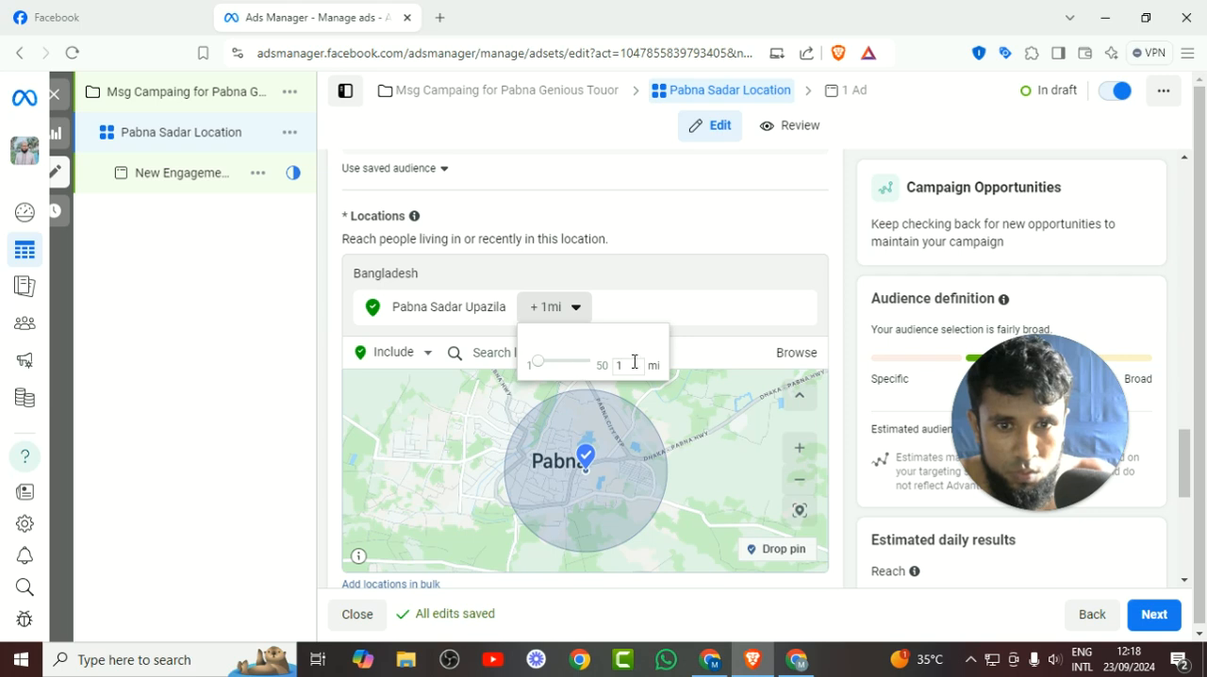
key(BackSpace)
text(2)
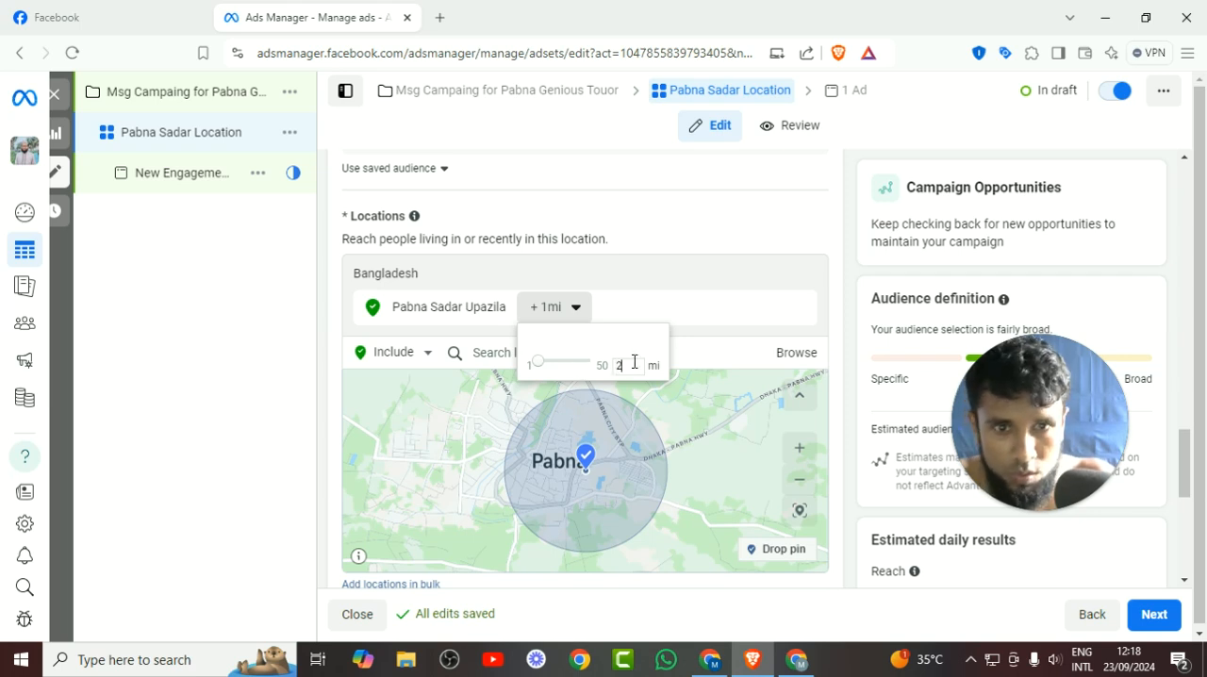
key(Return)
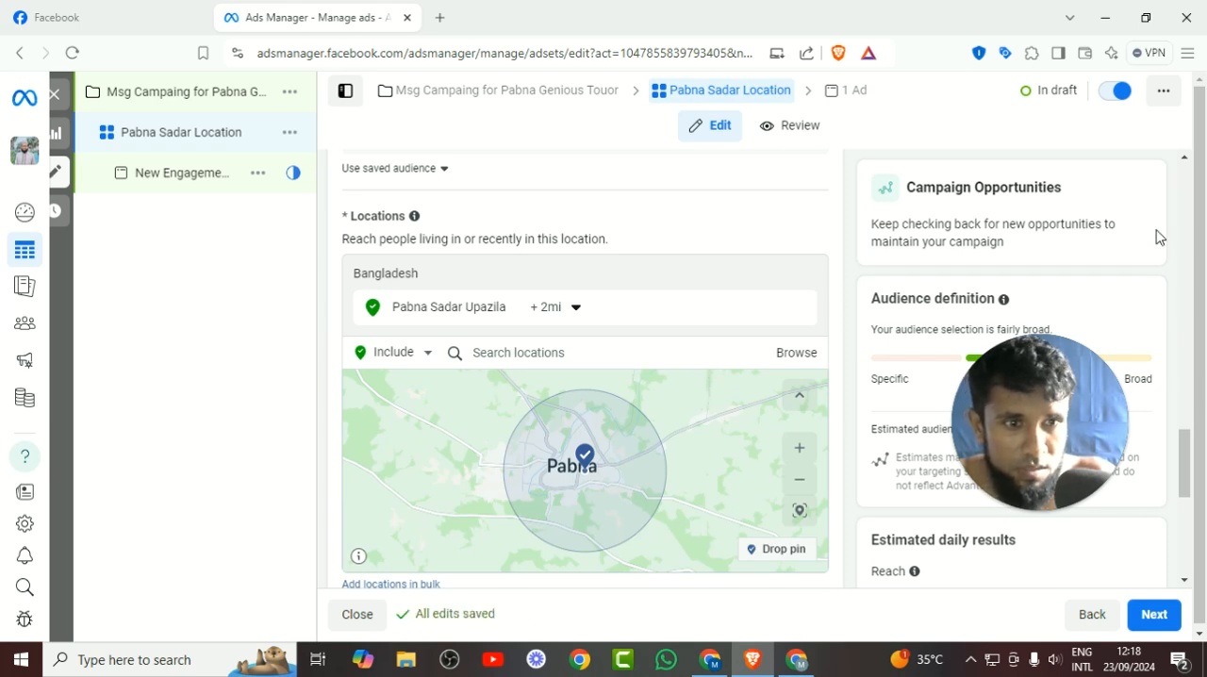
Review the ad set's Advantage+ audience and placements settings, and continue to the ad level.
scroll(1158, 238, down, 2)
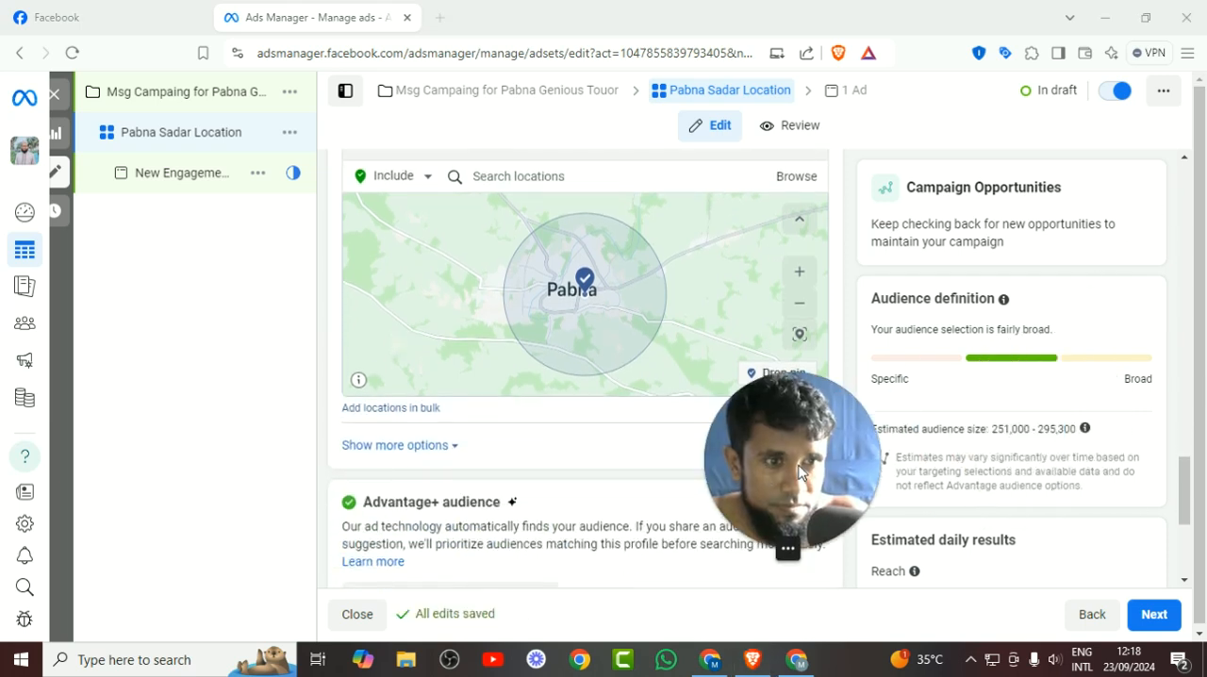
scroll(565, 411, down, 2)
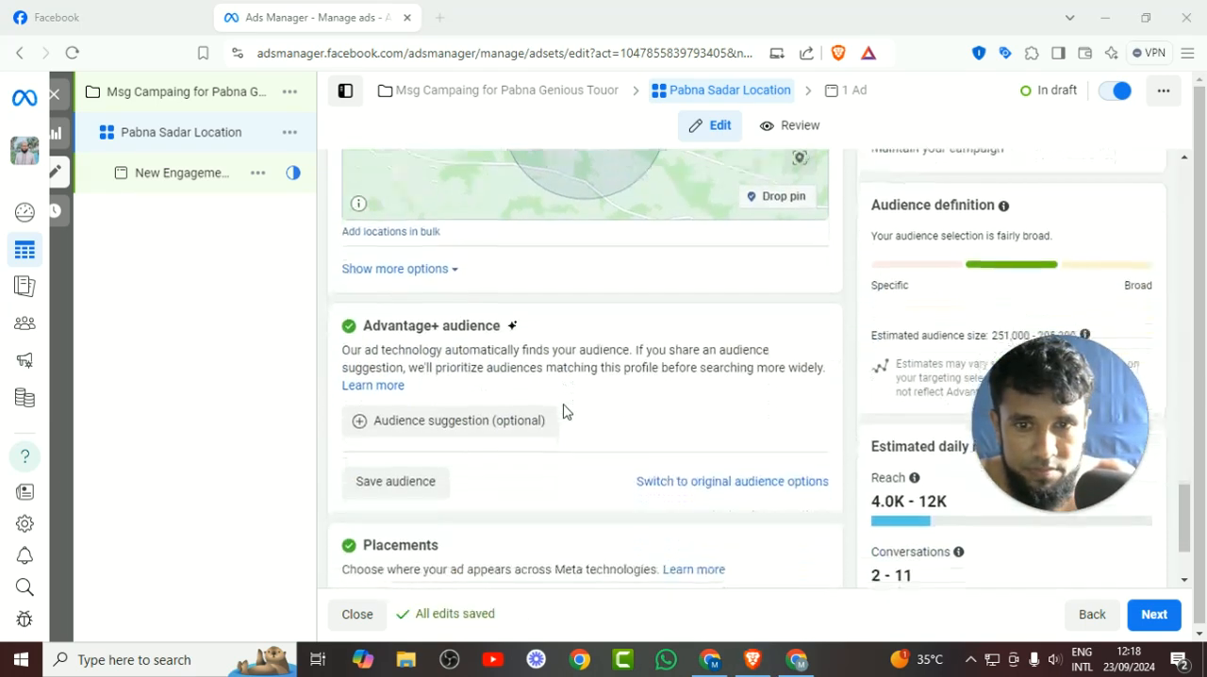
scroll(563, 411, down, 1)
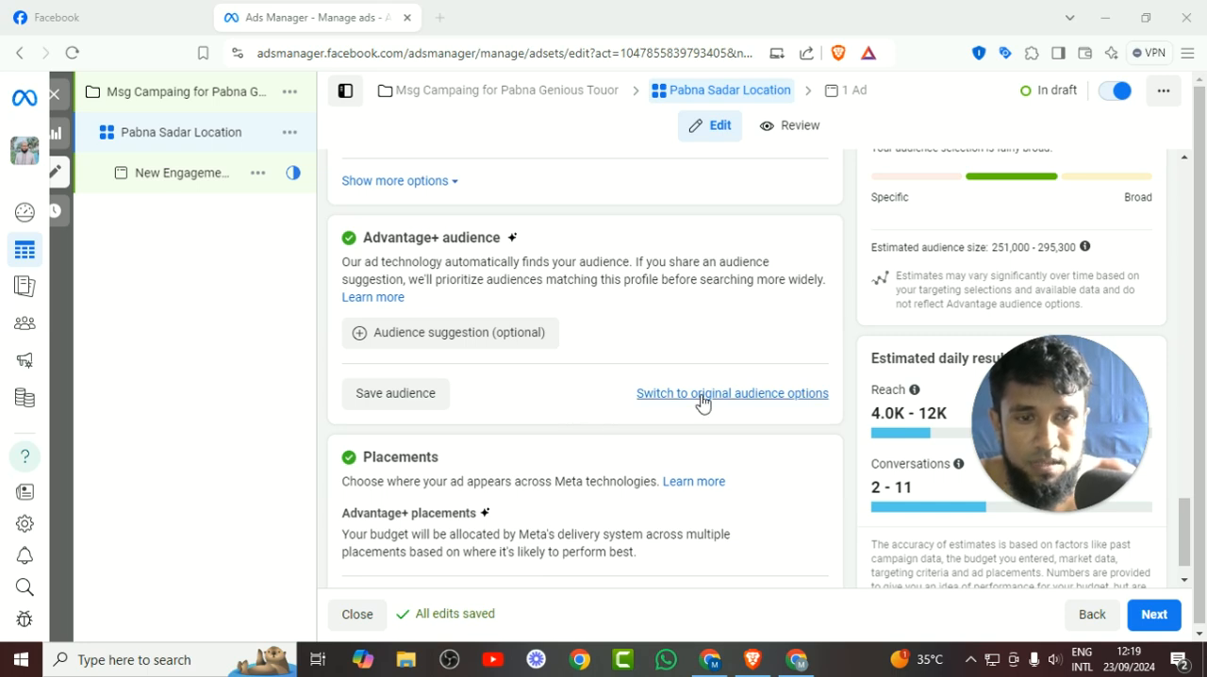
scroll(690, 403, down, 1)
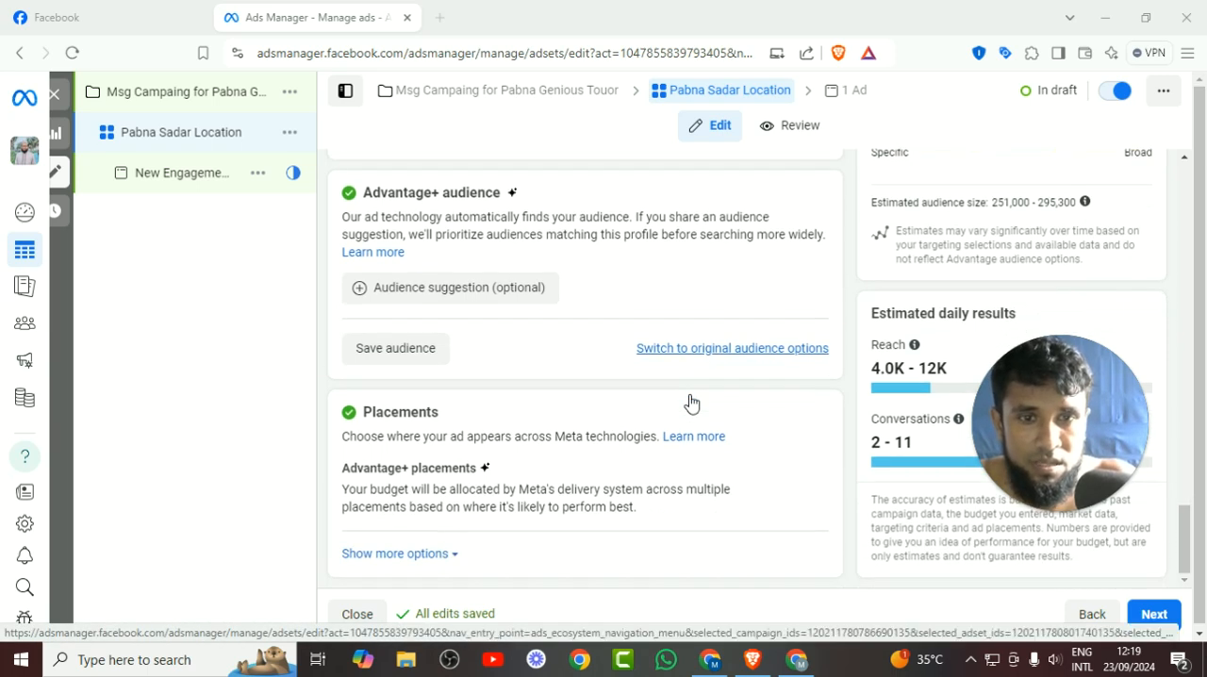
scroll(691, 403, up, 2)
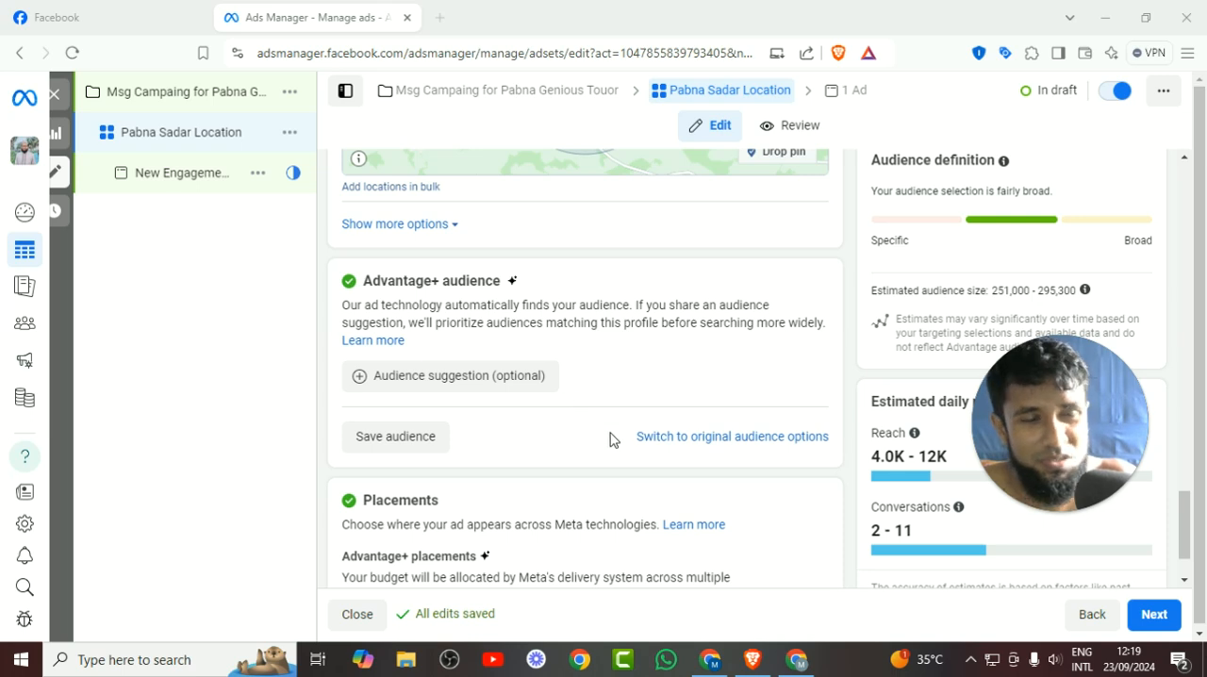
scroll(611, 440, down, 1)
scroll(1074, 594, down, 1)
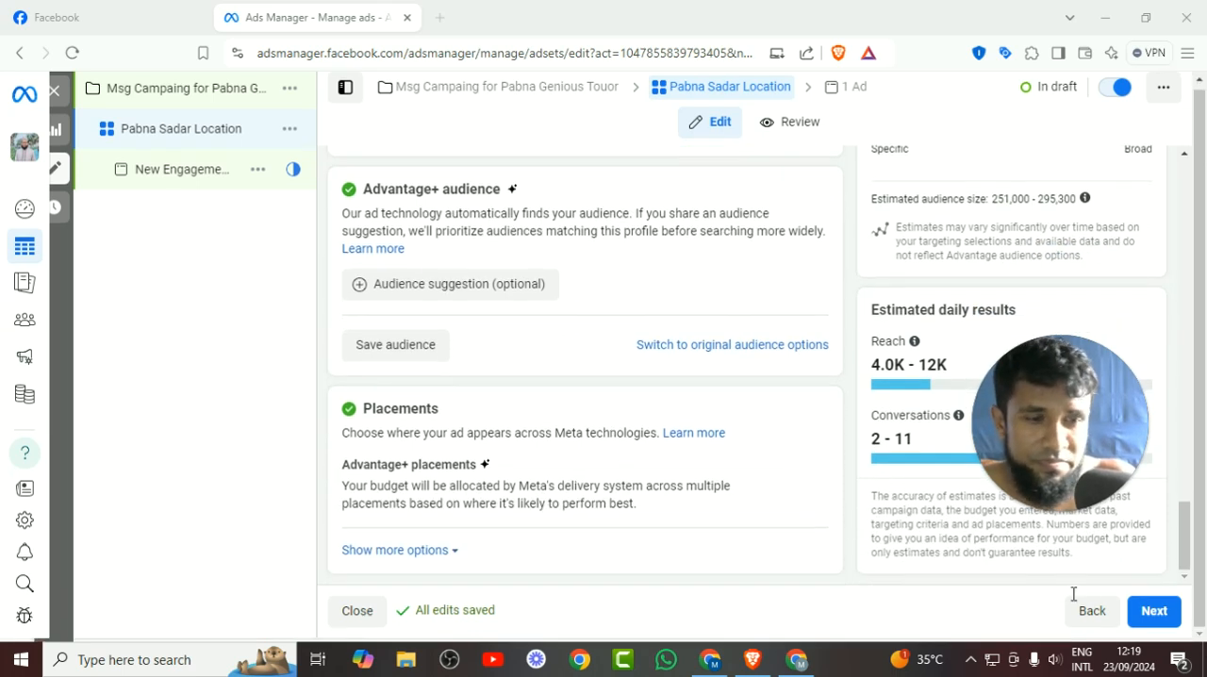
click(1152, 617)
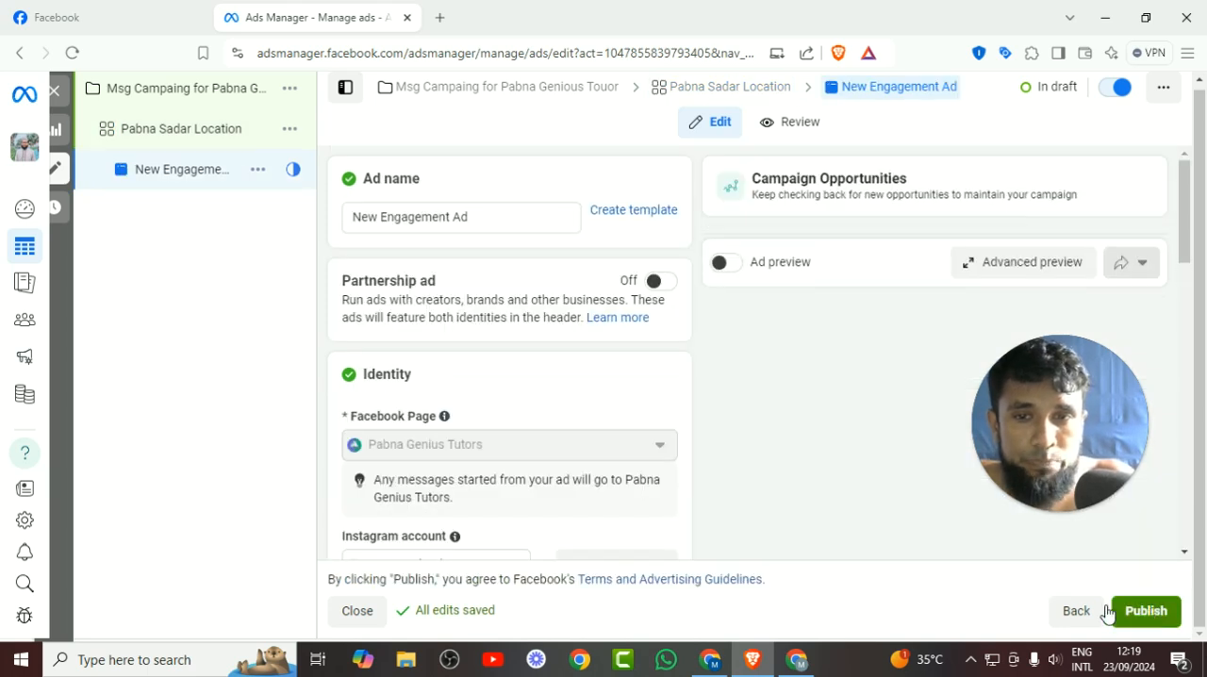
Turn on the ad preview and rename the ad as "Video Ad By" followed by the advertiser's name.
click(731, 268)
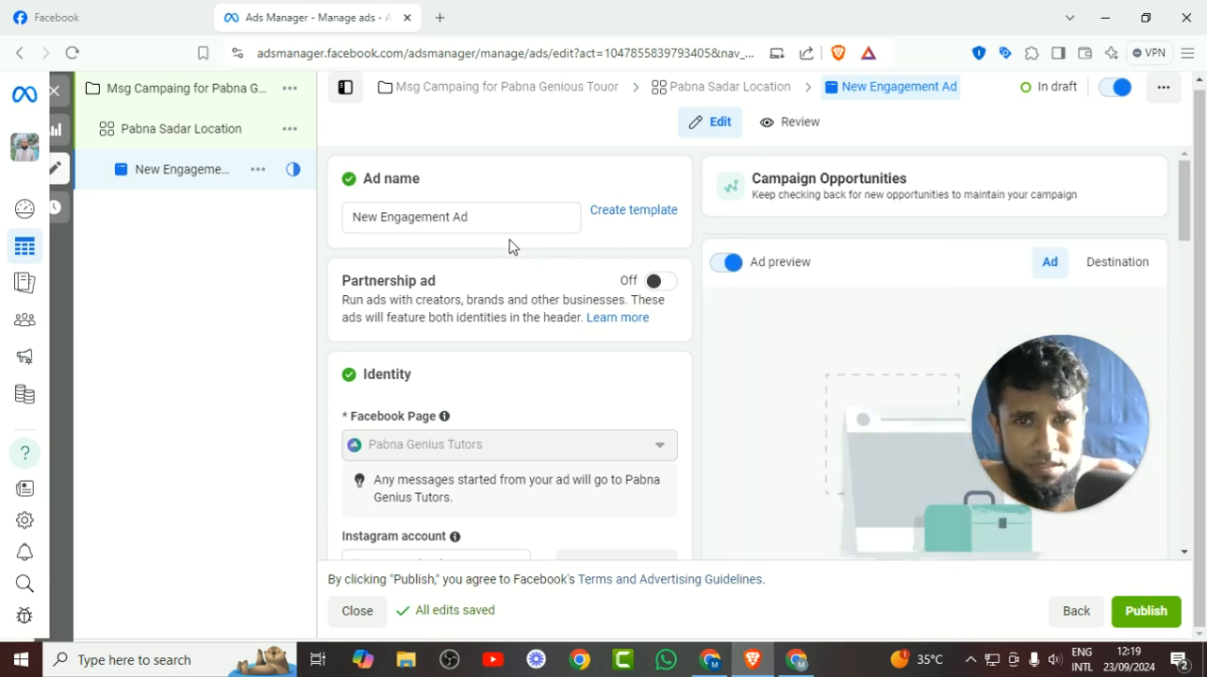
triple_click(454, 216)
key(BackSpace)
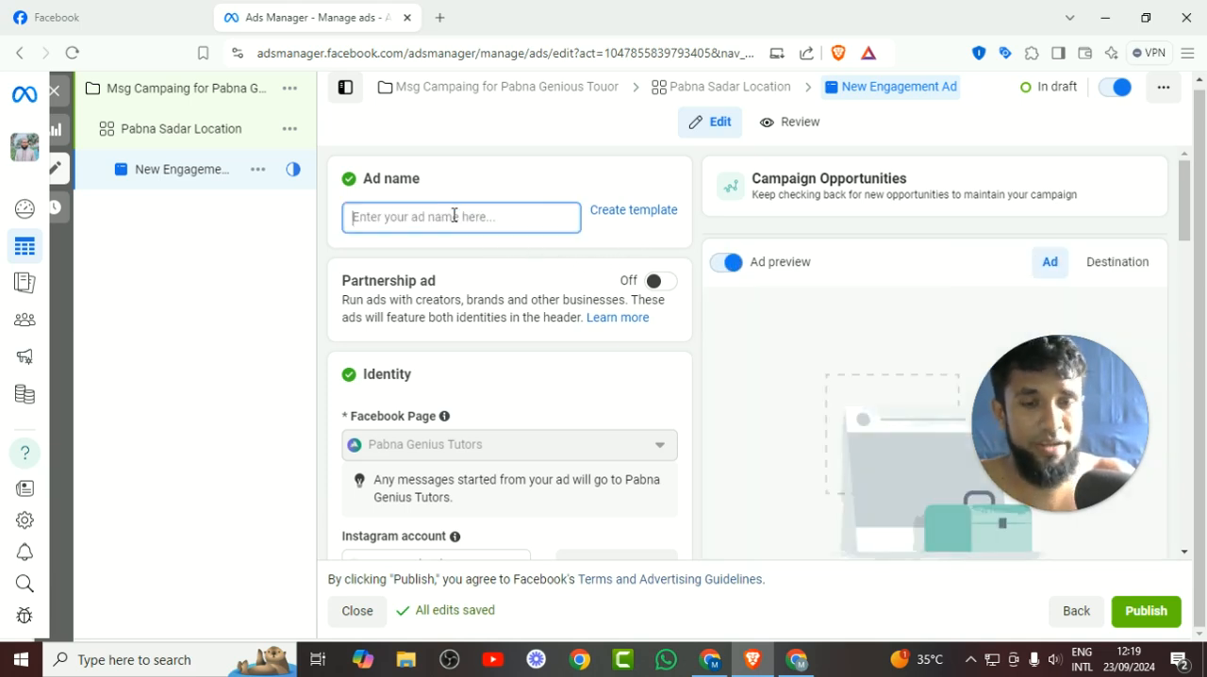
text(Video)
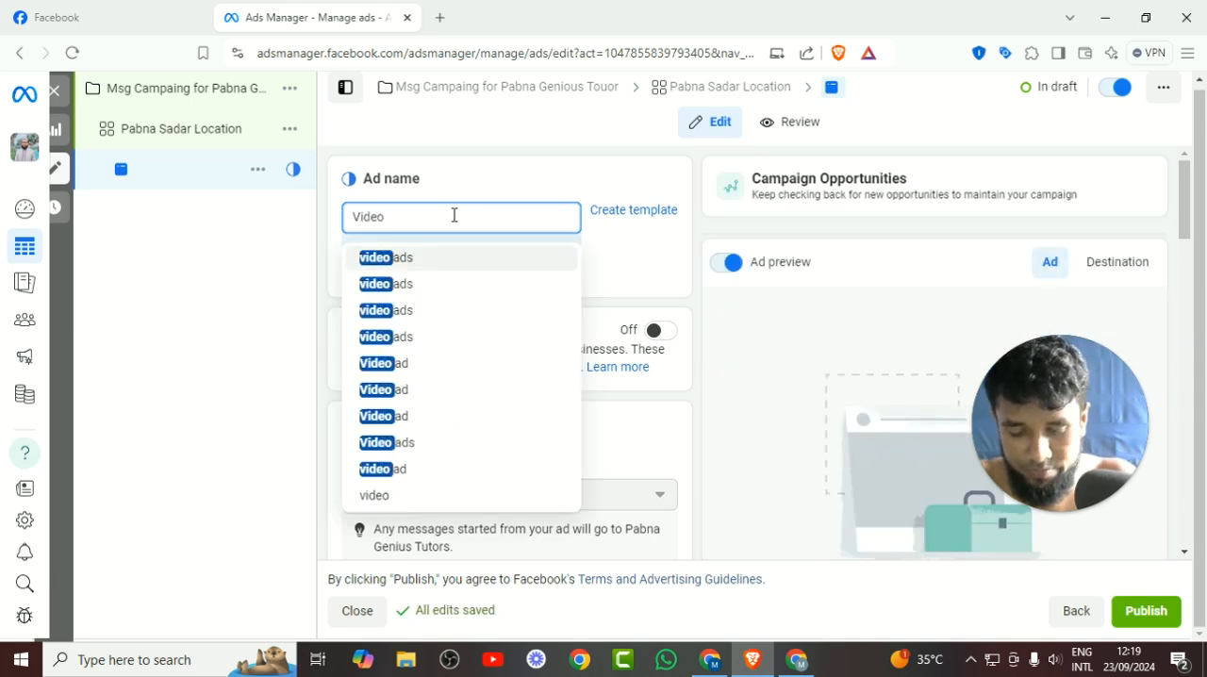
text( Ad)
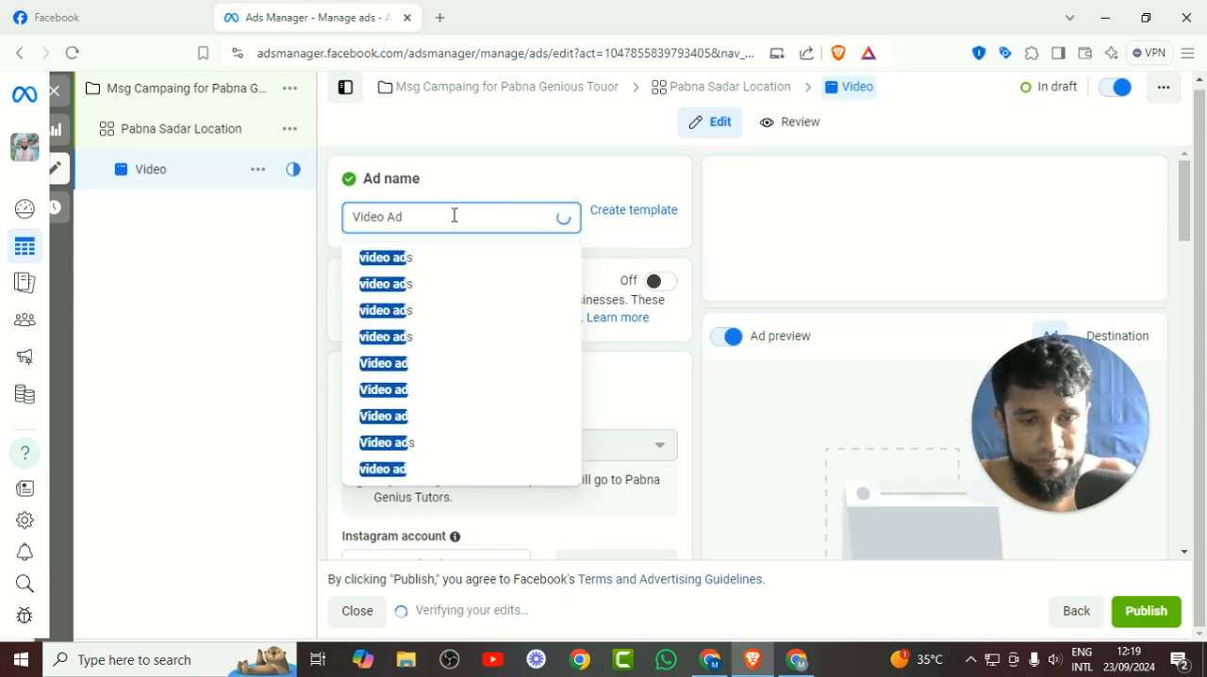
text( By badsha)
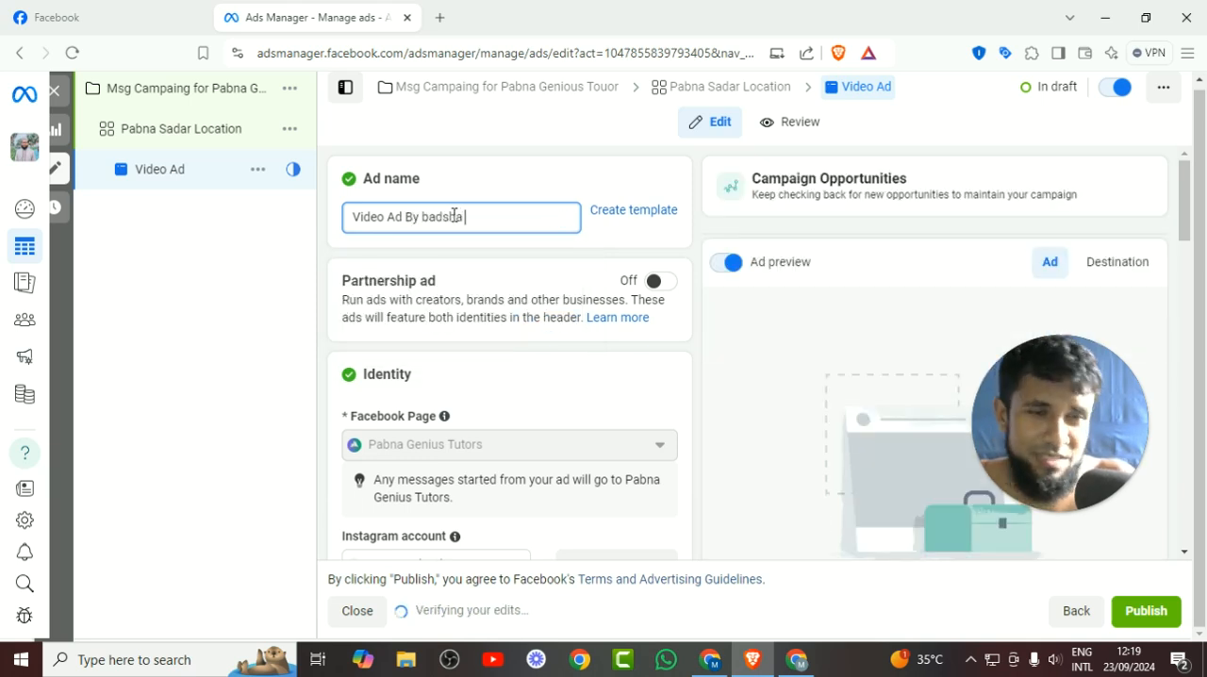
Review the ad's identity settings and switch the ad setup from creating an ad to Use existing post.
scroll(571, 302, down, 3)
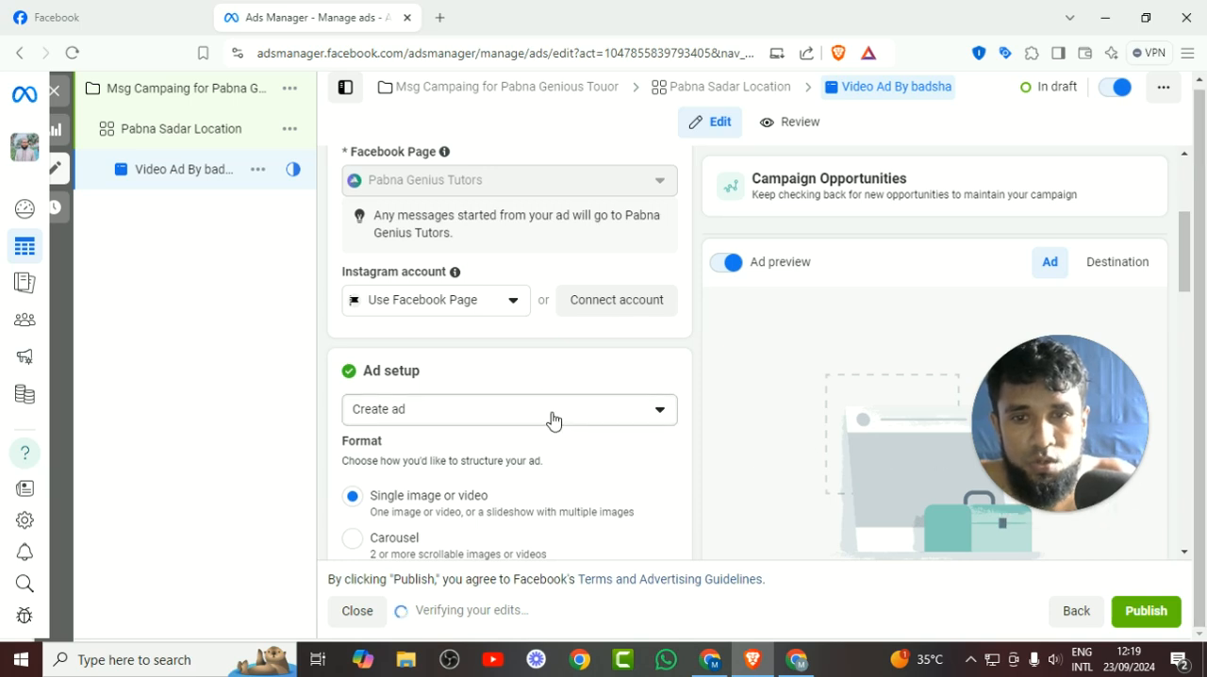
scroll(552, 419, down, 1)
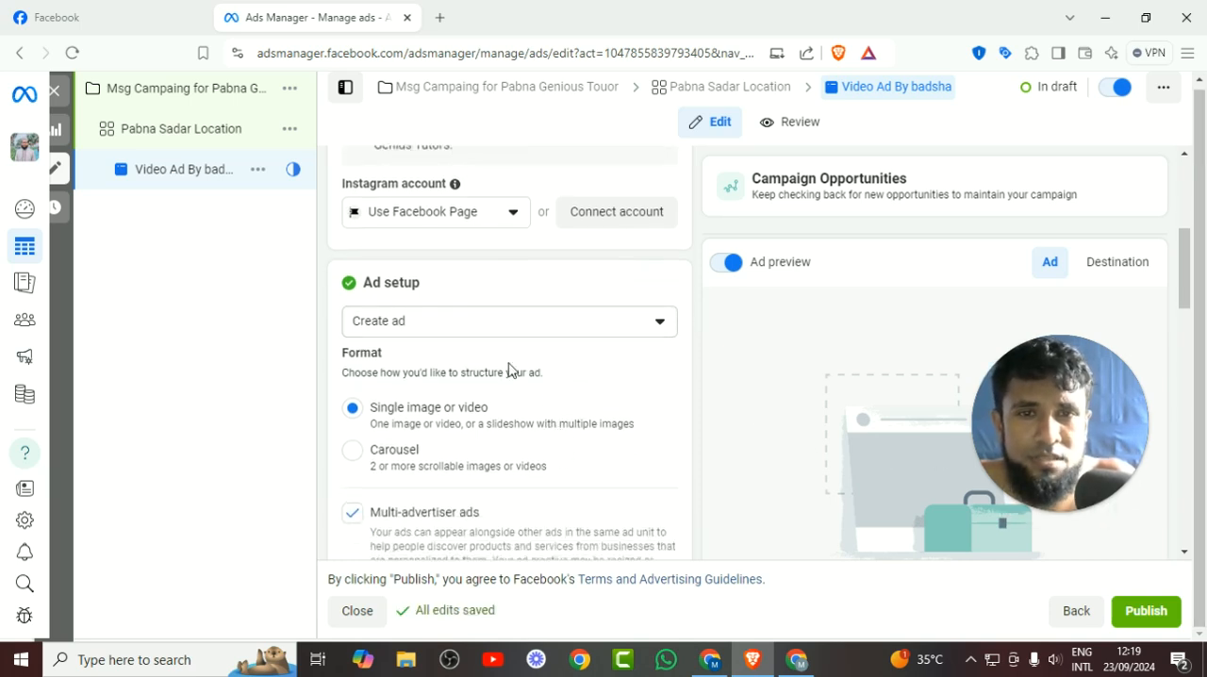
scroll(508, 369, up, 4)
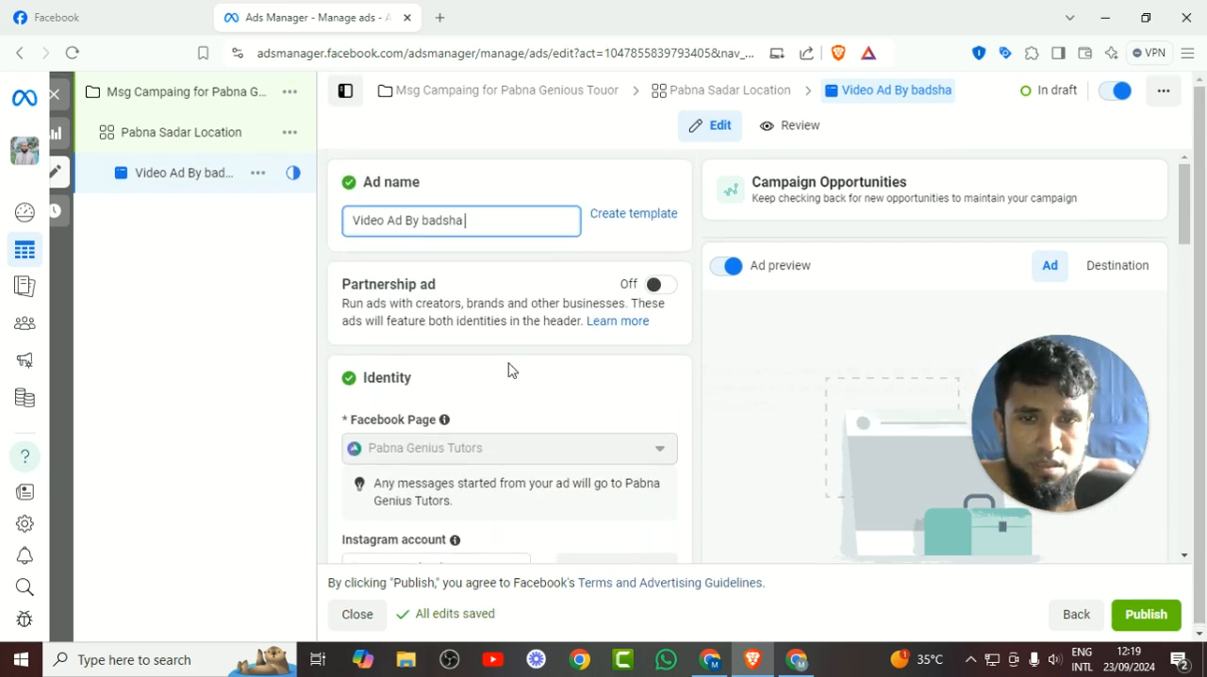
scroll(509, 370, down, 3)
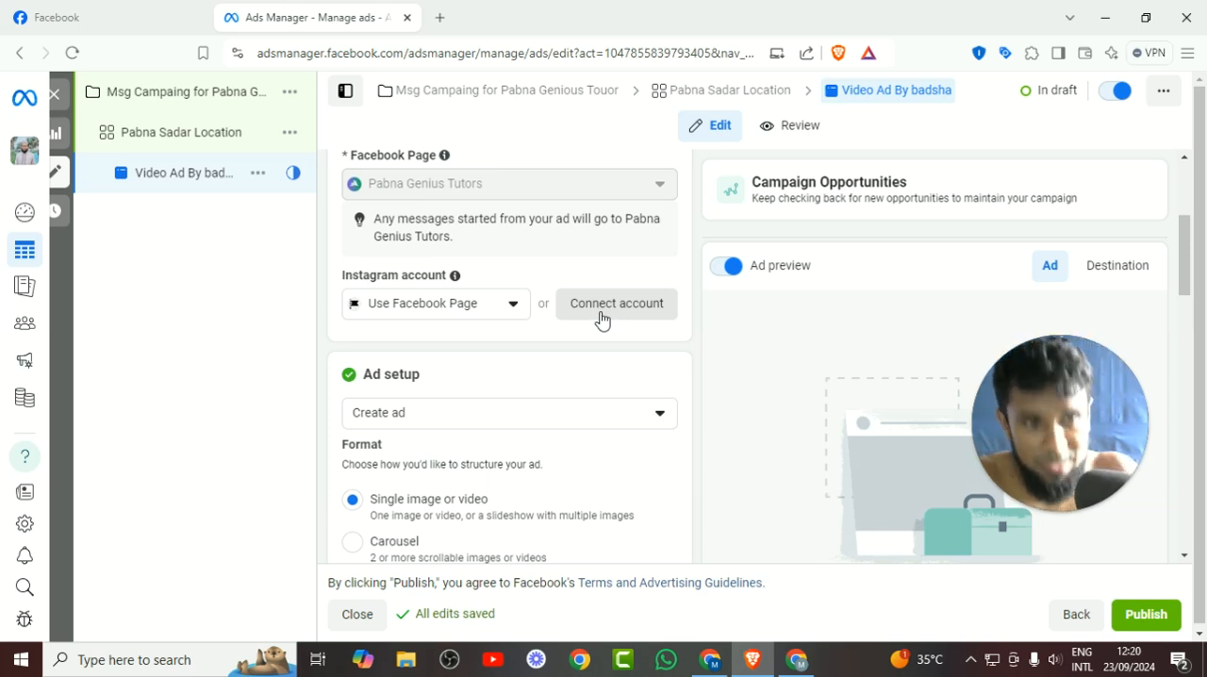
scroll(600, 321, down, 1)
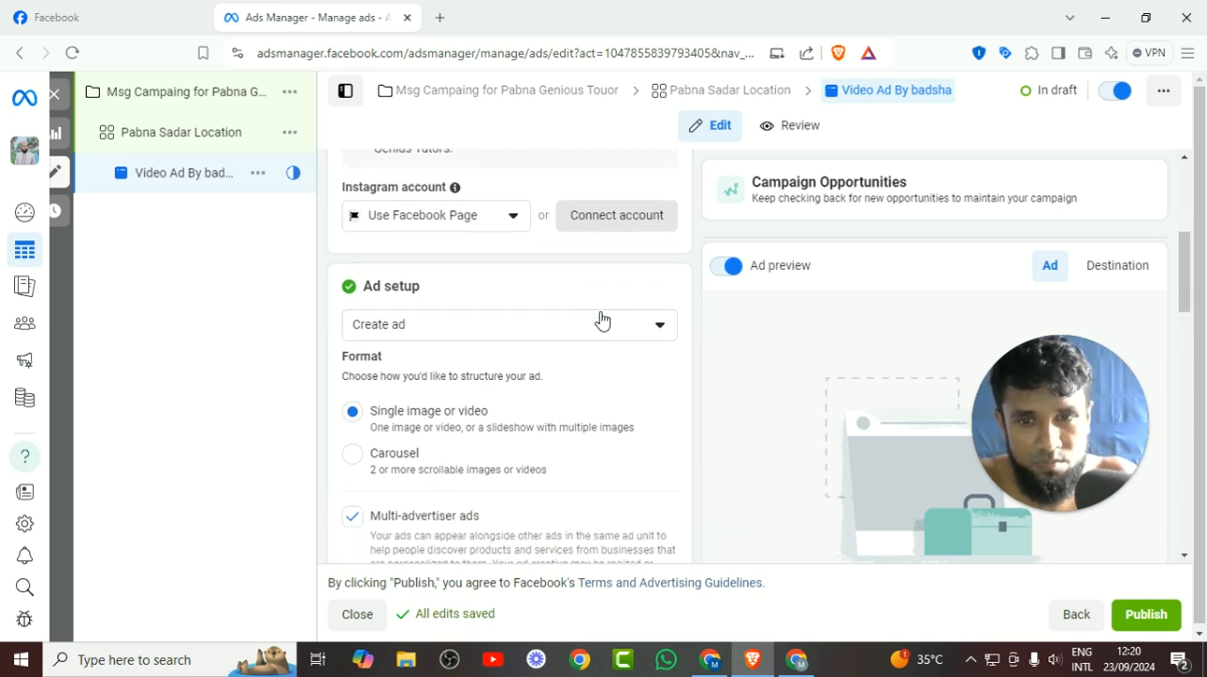
click(440, 332)
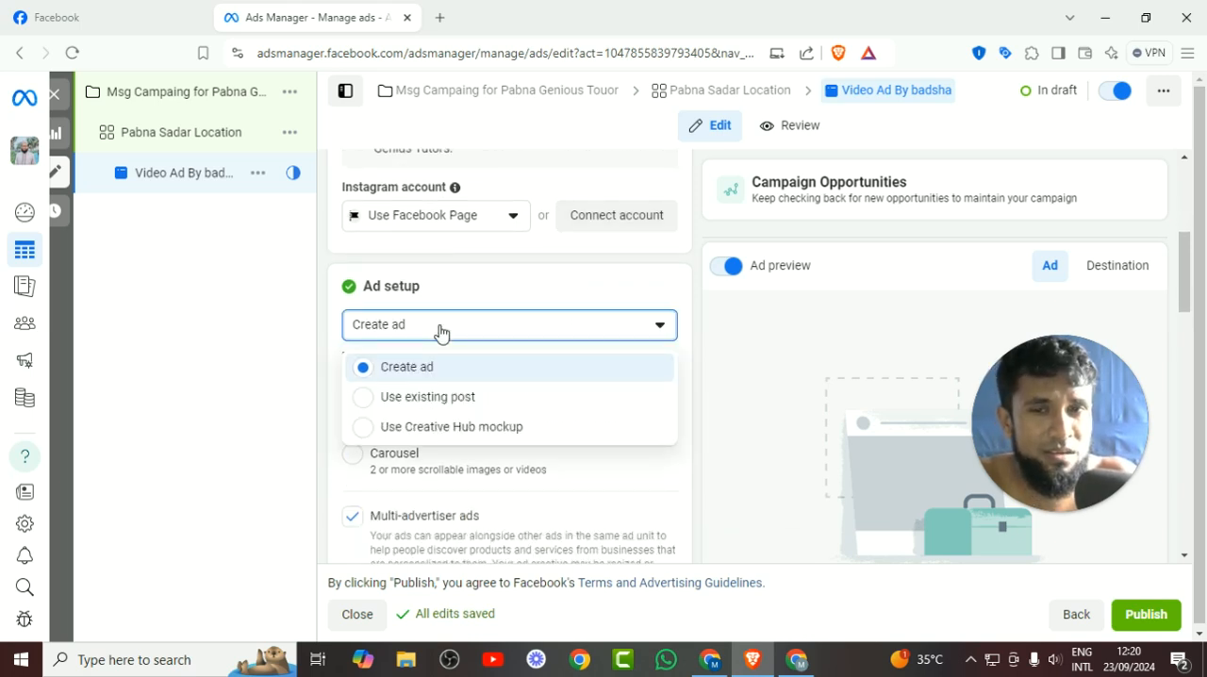
click(434, 405)
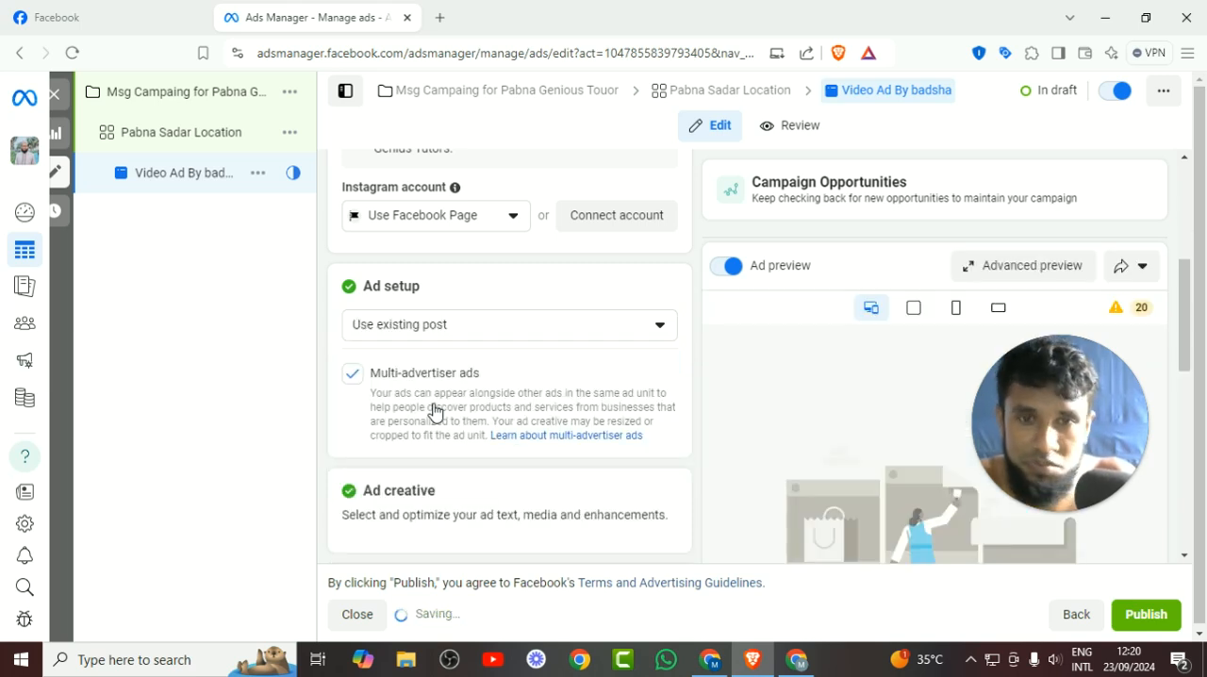
Select the suggested Facebook post dated Sep 23, 2024 as the ad creative.
scroll(429, 396, down, 2)
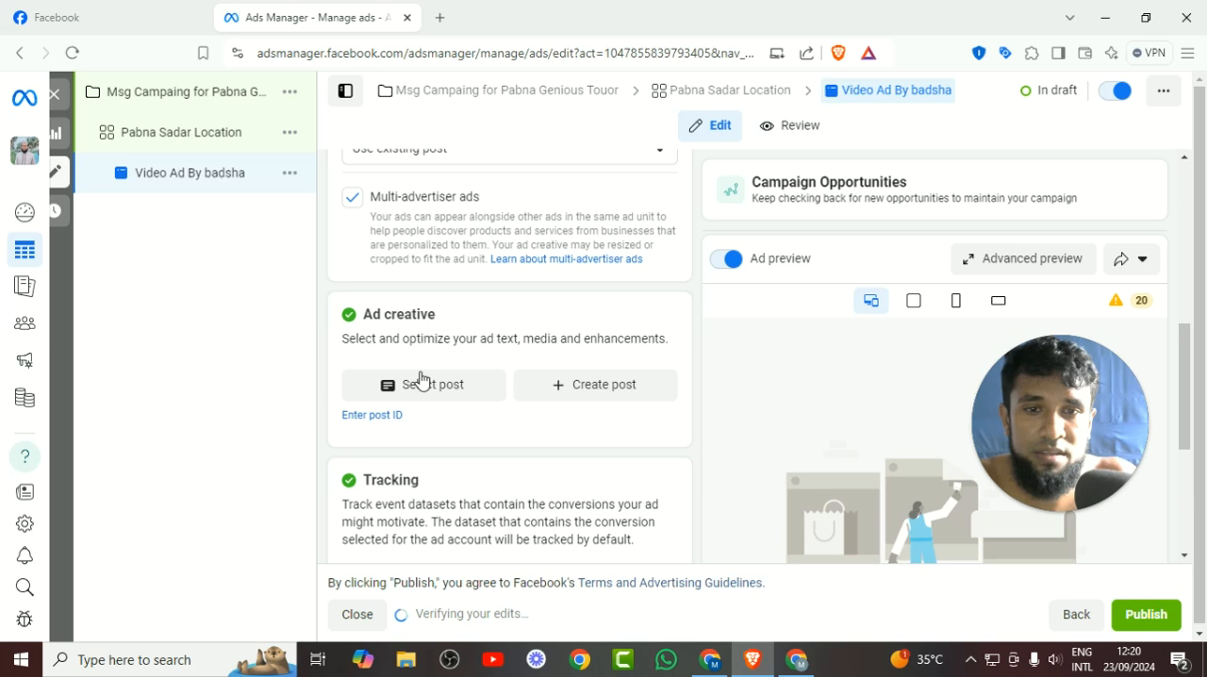
click(426, 381)
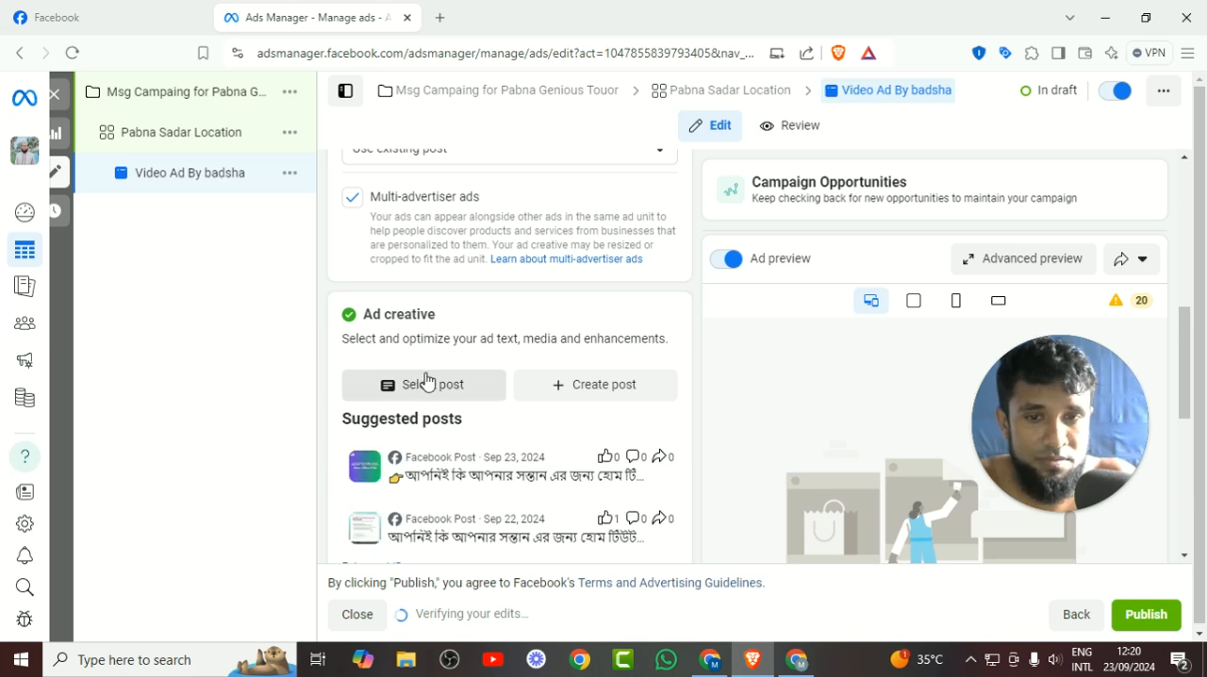
scroll(533, 396, down, 1)
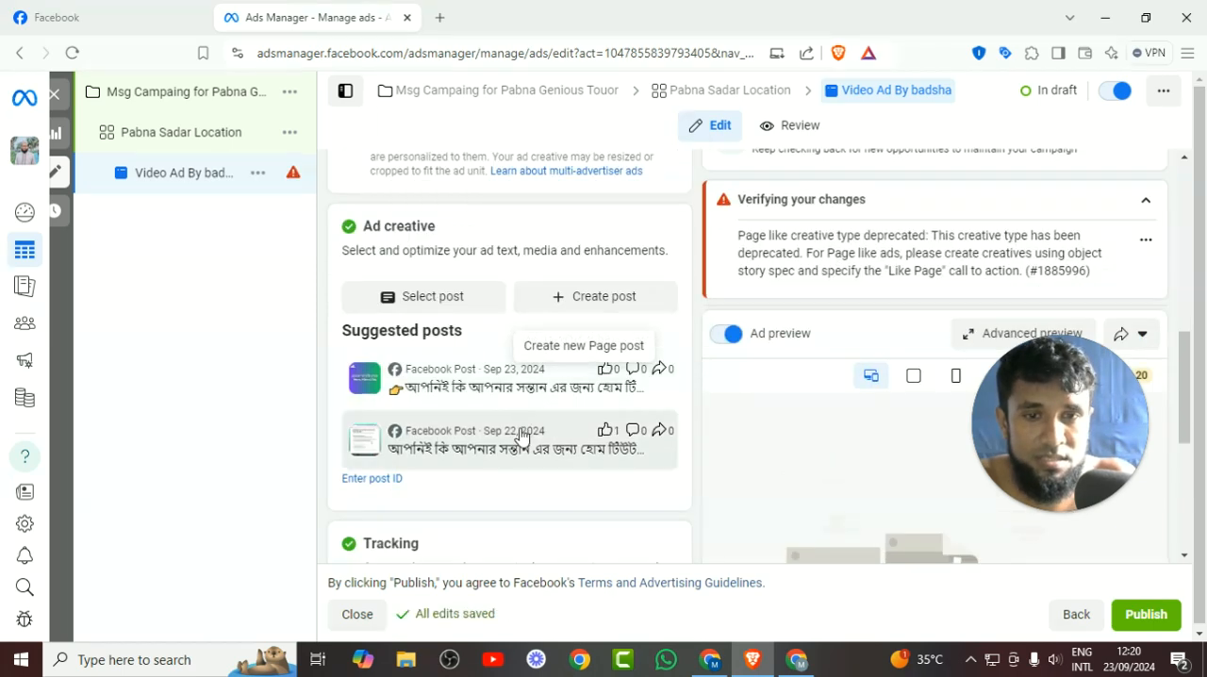
click(487, 396)
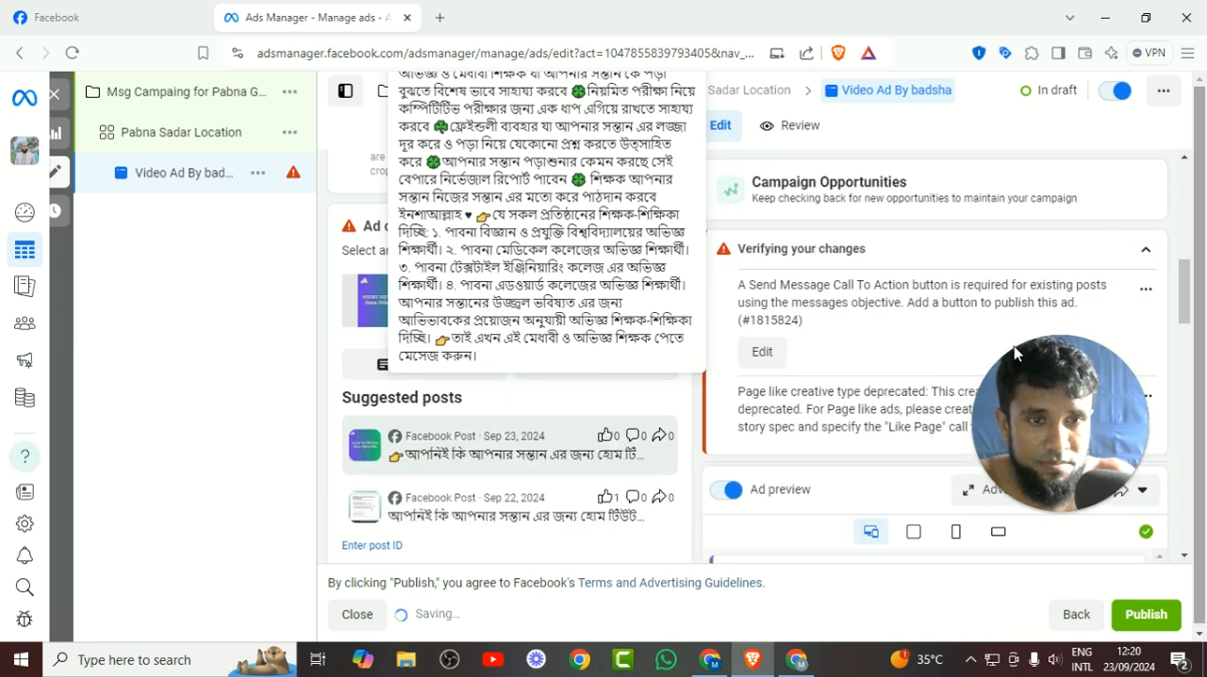
Review the selected post's primary text, call to action, Advantage+ creative and tracking settings alongside the verification errors.
scroll(591, 387, down, 3)
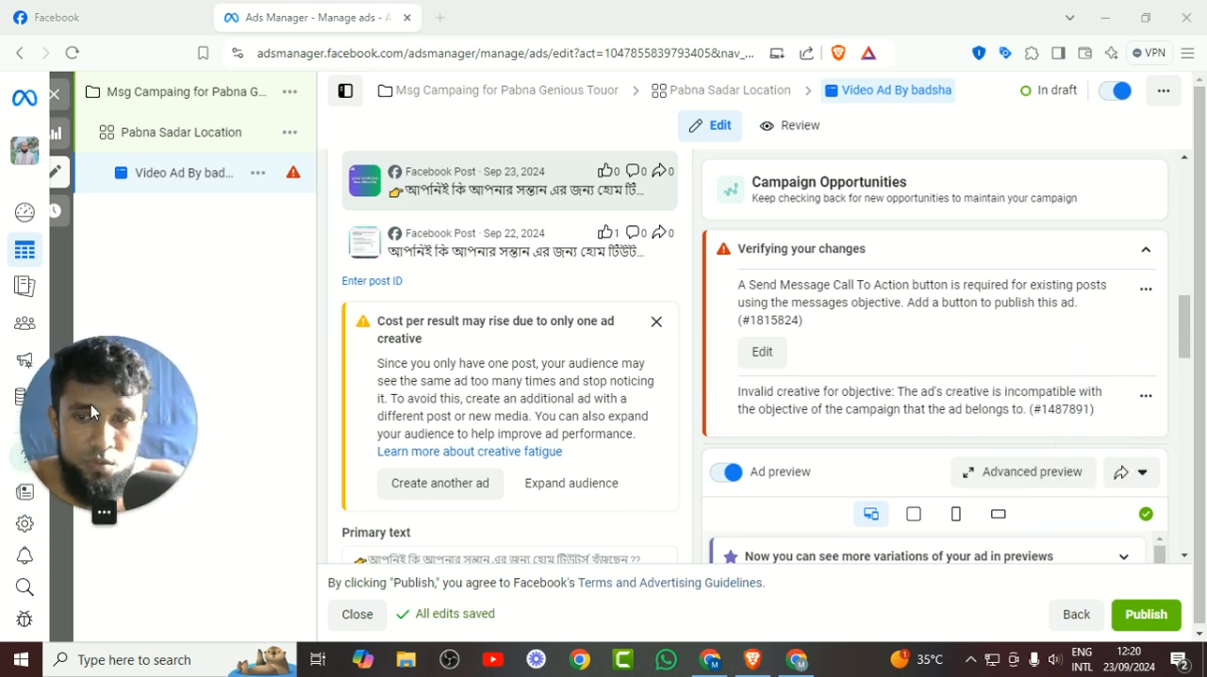
scroll(915, 432, down, 2)
scroll(1057, 277, down, 5)
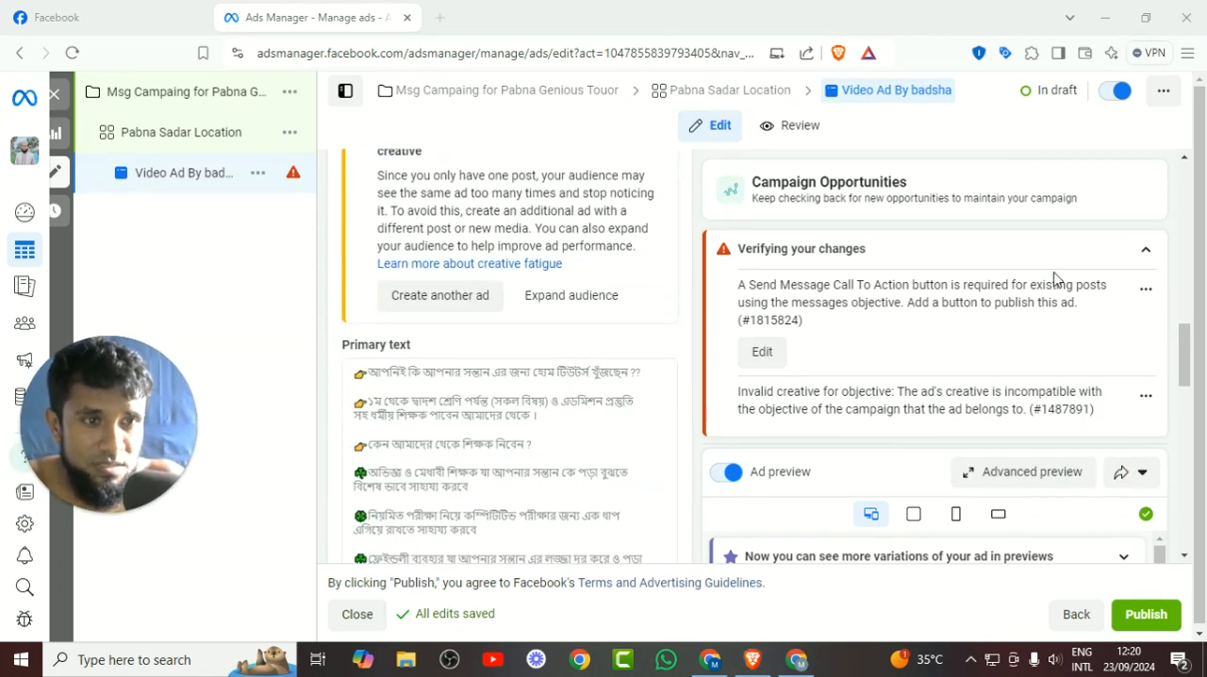
scroll(525, 465, down, 8)
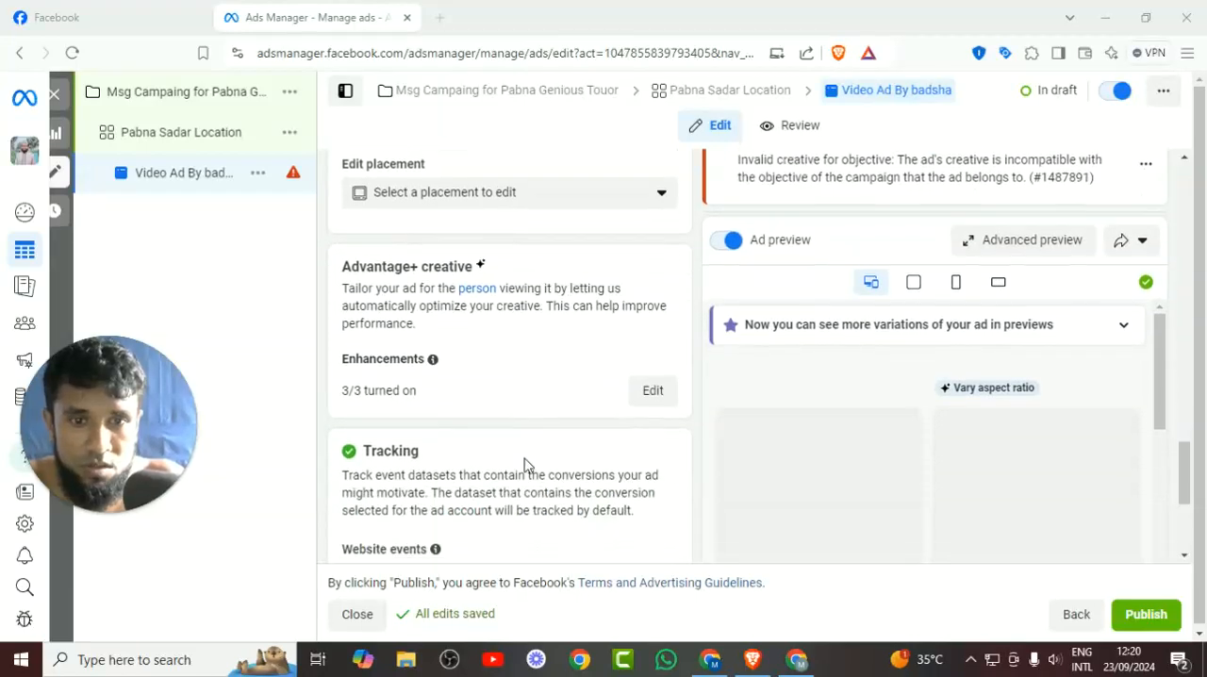
scroll(525, 465, down, 1)
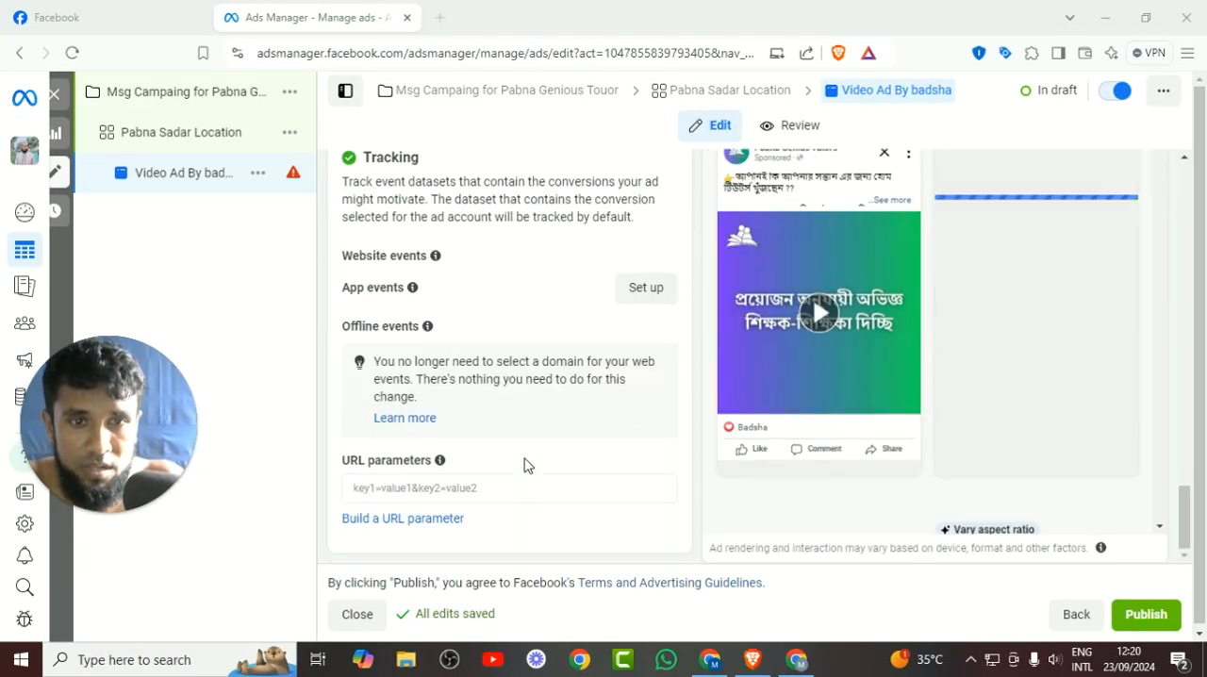
scroll(526, 465, up, 3)
scroll(525, 465, up, 5)
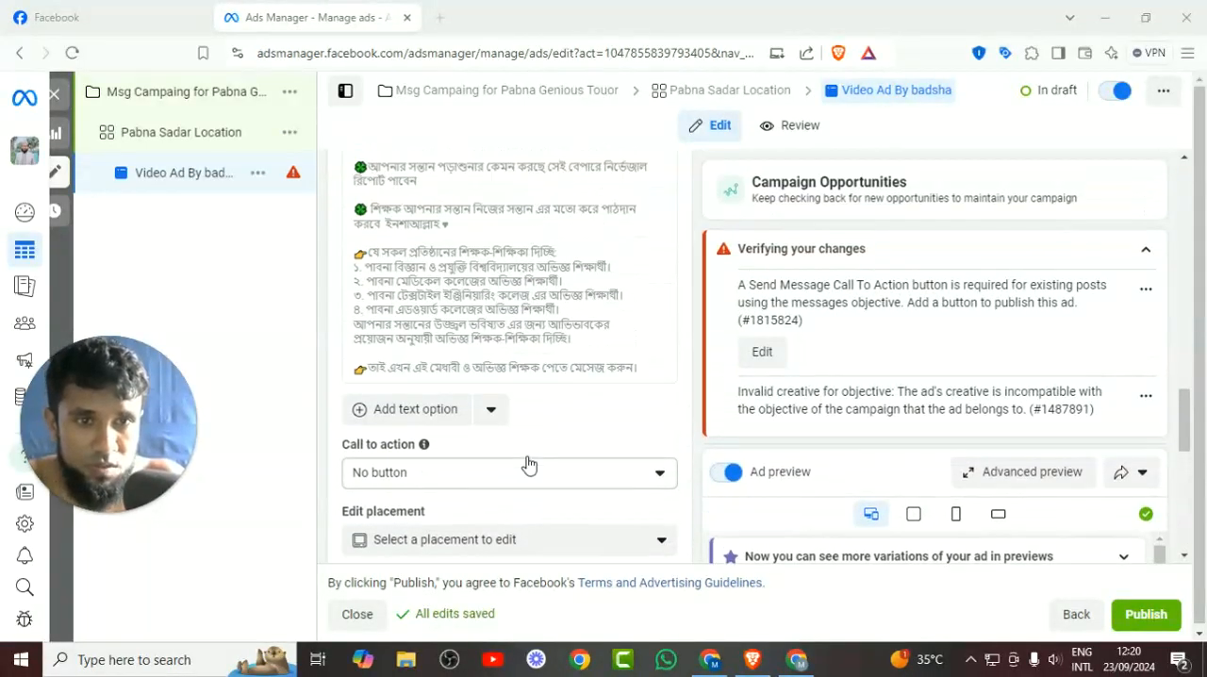
scroll(699, 441, up, 1)
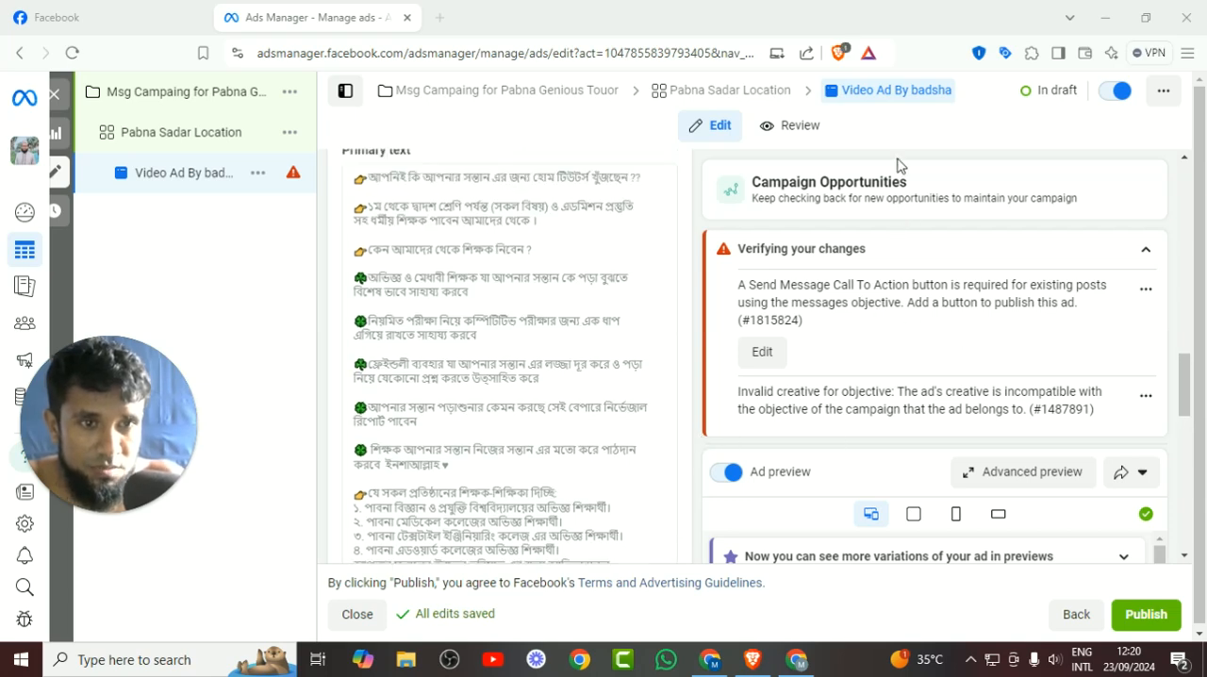
Set the ad's call to action to Send message and update the original post with that button.
click(761, 353)
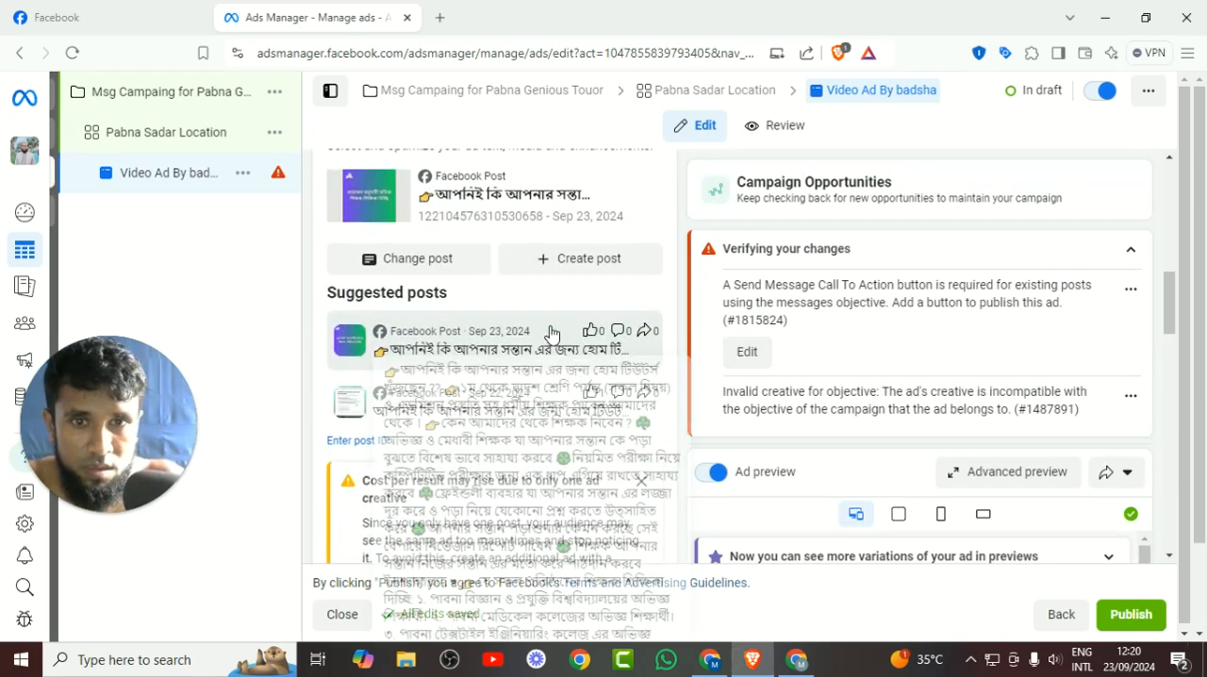
scroll(443, 369, down, 3)
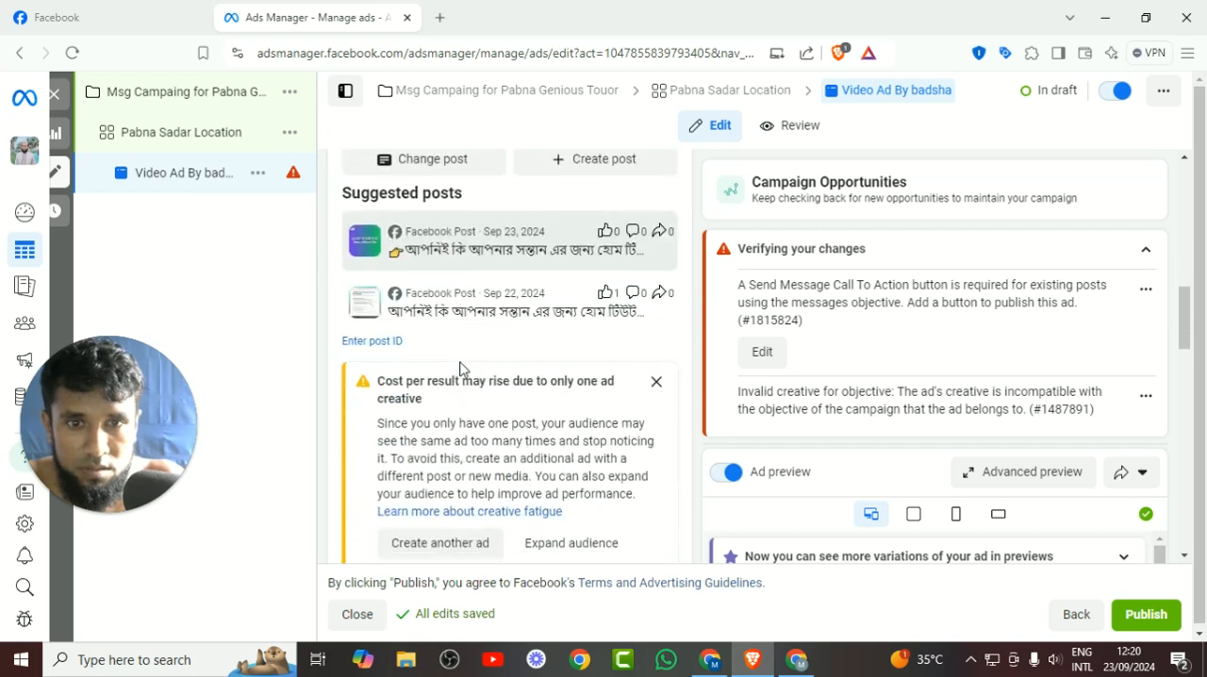
scroll(490, 423, down, 1)
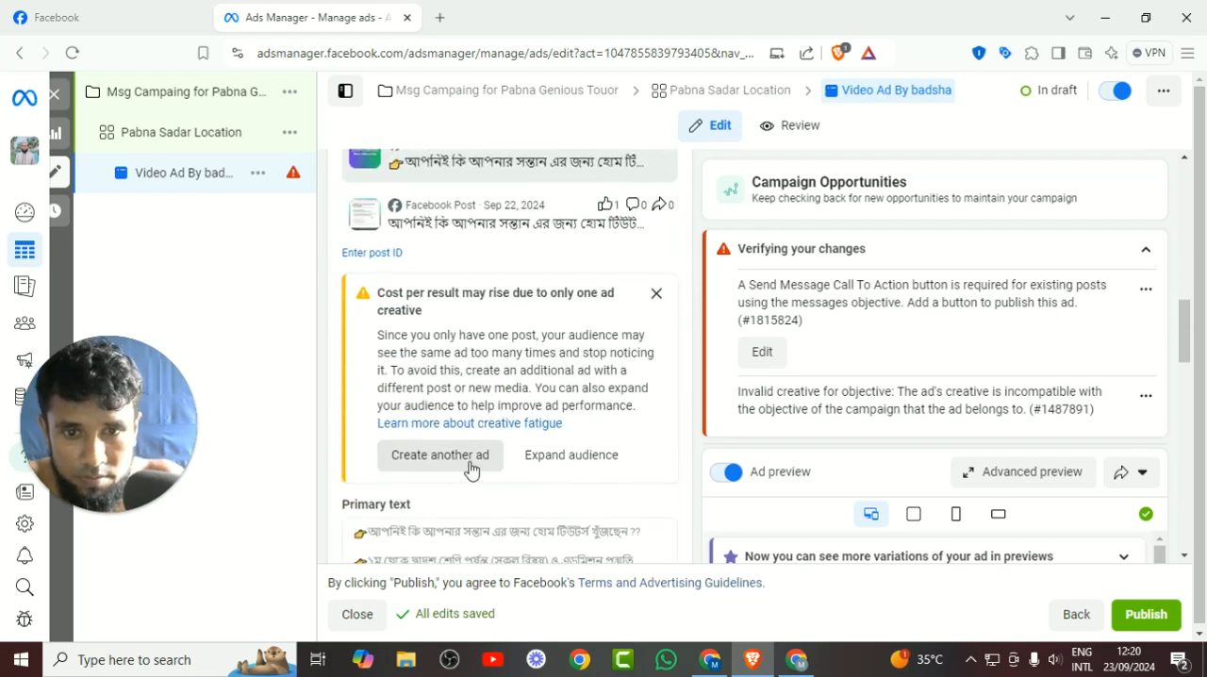
scroll(471, 468, down, 8)
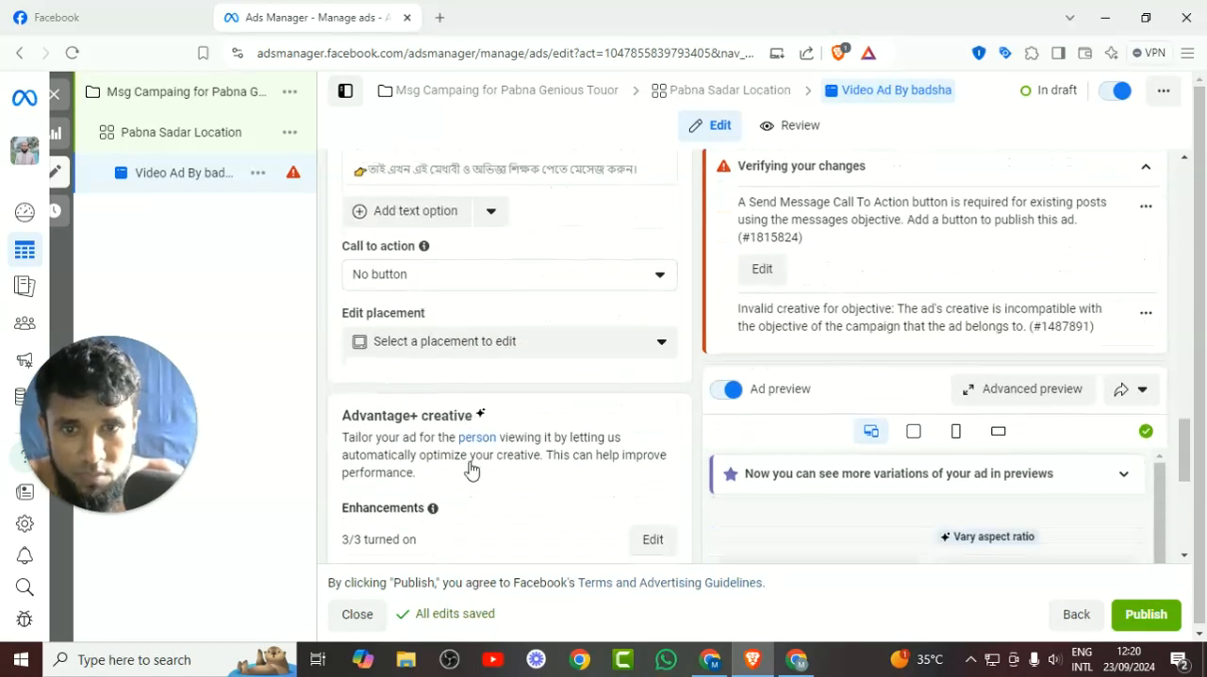
scroll(475, 393, up, 1)
click(473, 366)
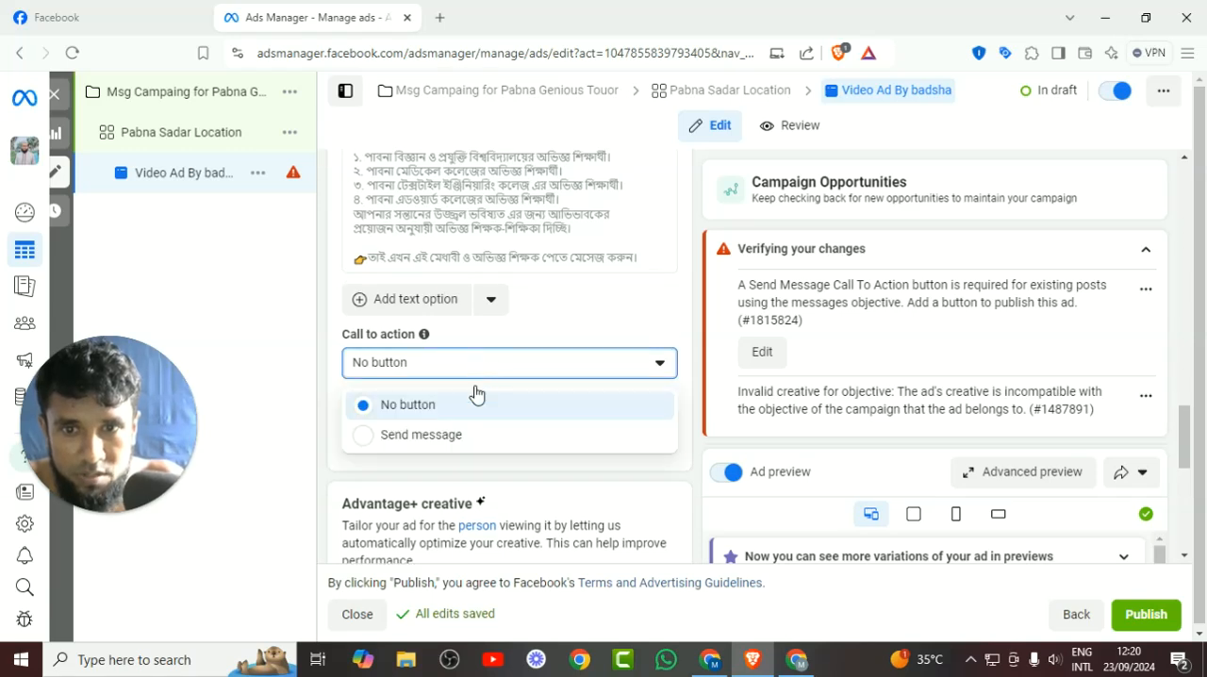
click(427, 437)
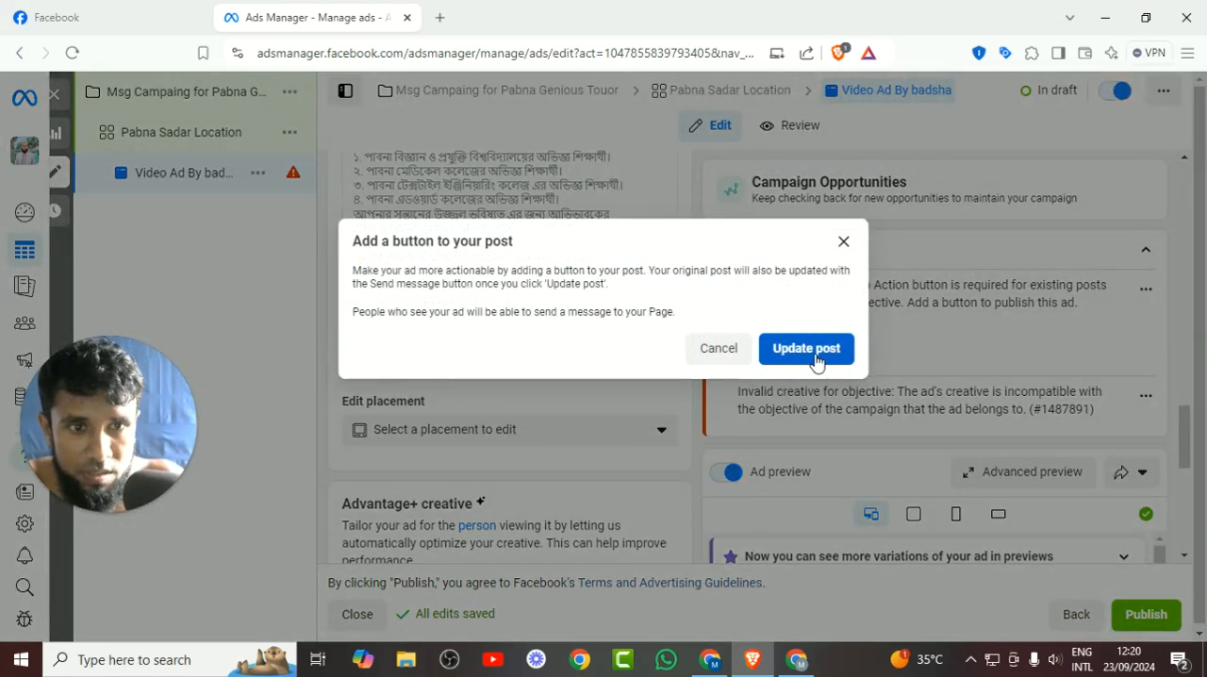
click(816, 364)
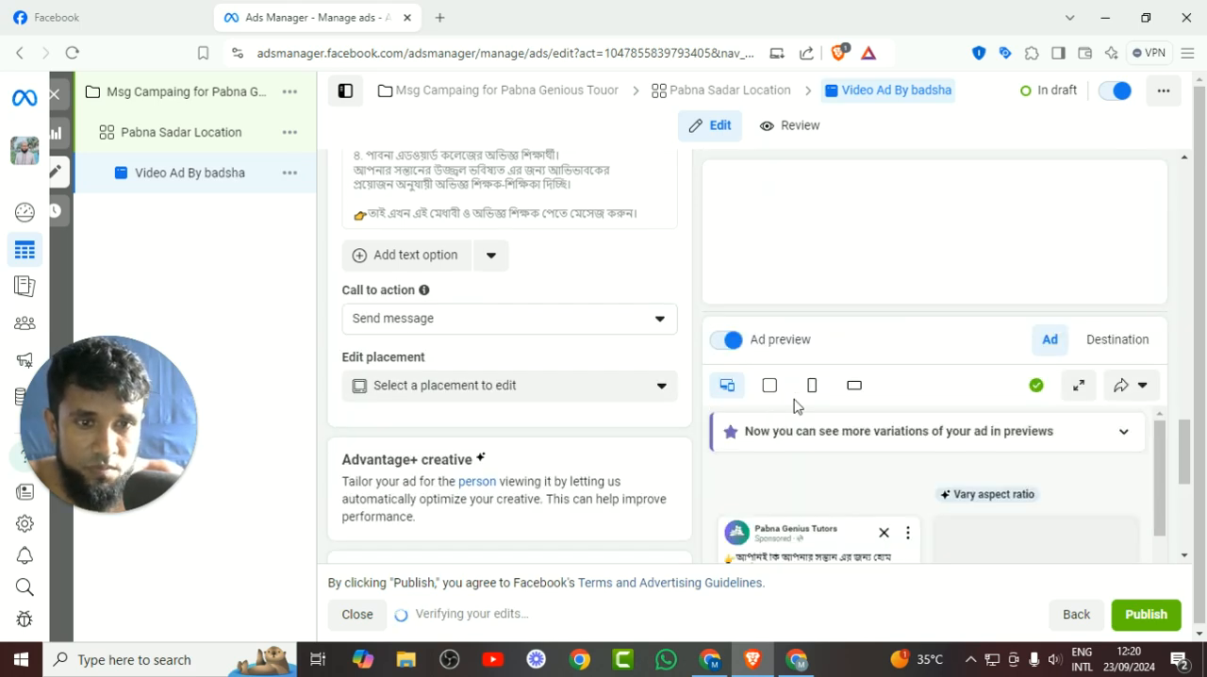
Review the message template's greeting and questions, the tracking settings and the Advantage+ creative section.
scroll(525, 390, down, 5)
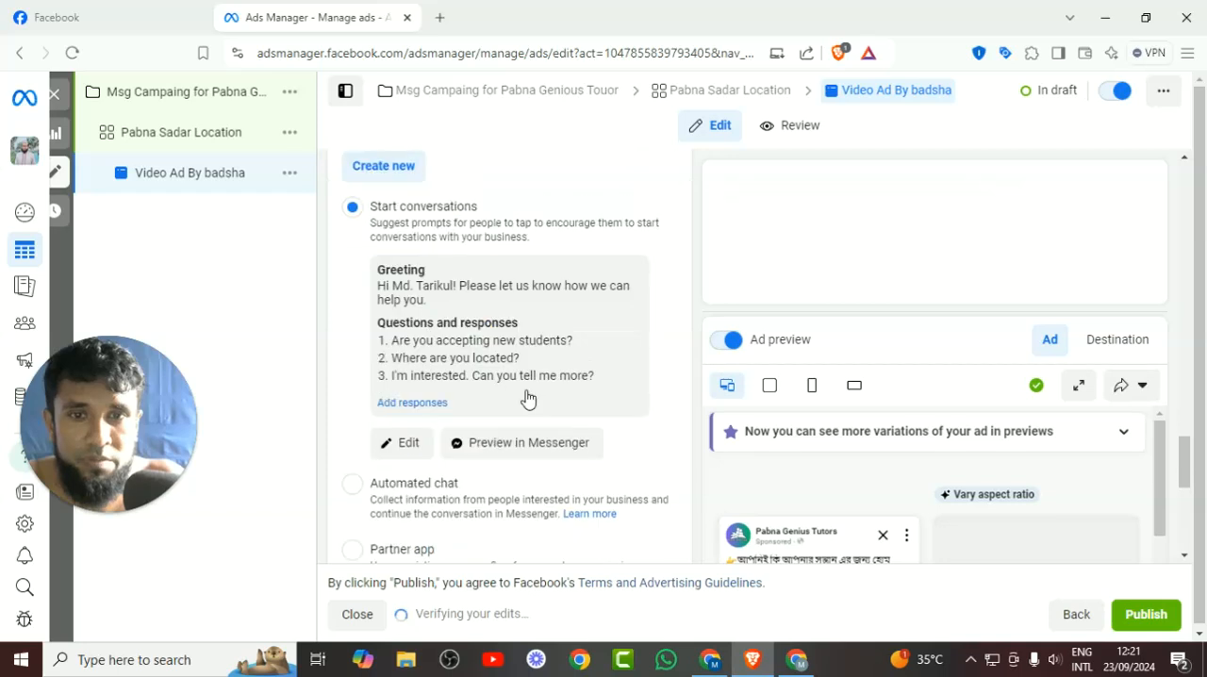
scroll(525, 390, down, 2)
scroll(958, 408, down, 2)
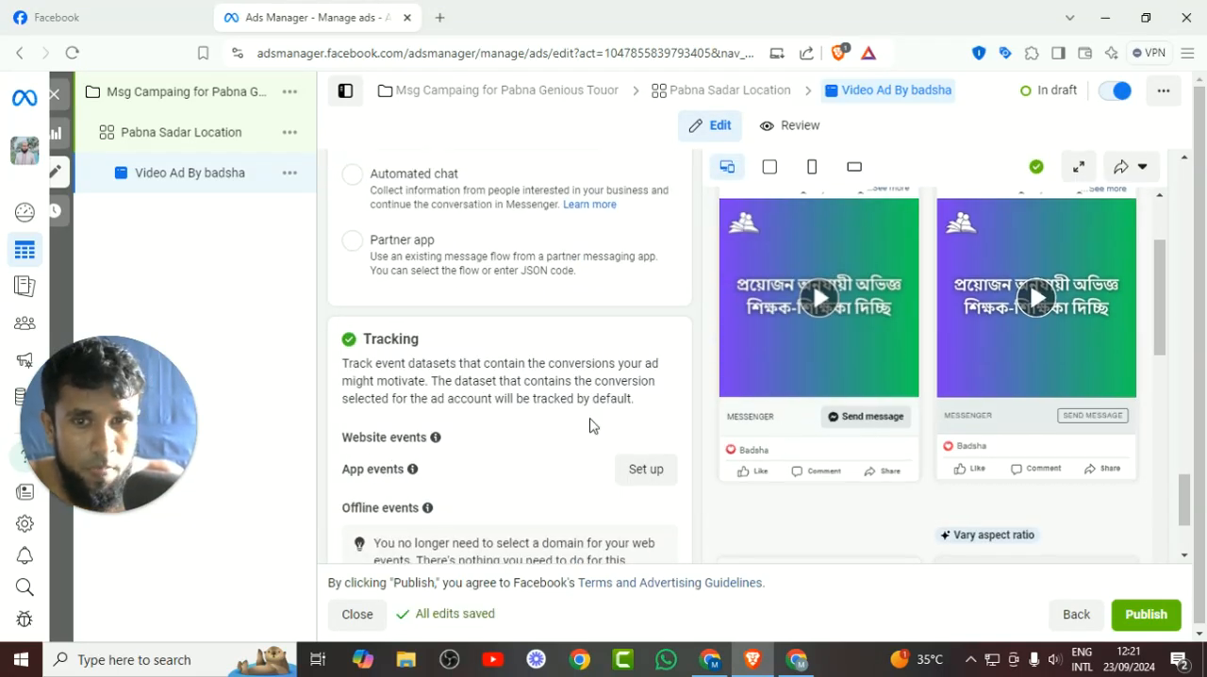
scroll(592, 425, up, 2)
scroll(592, 424, up, 4)
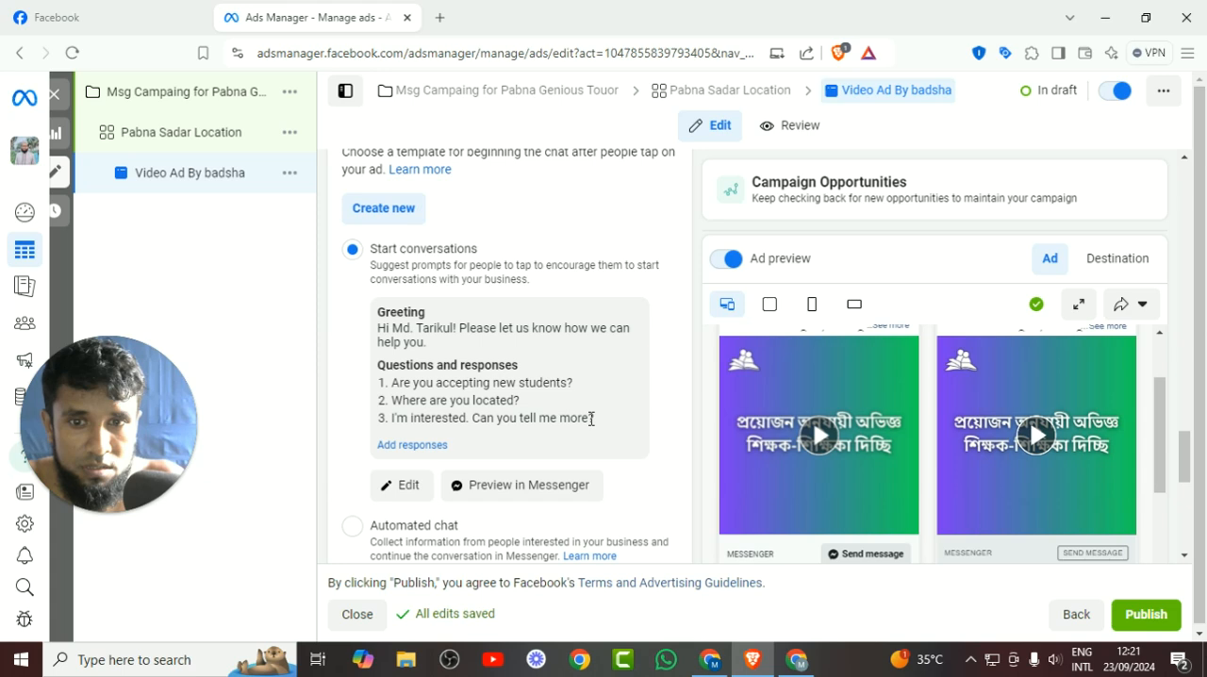
scroll(592, 419, up, 5)
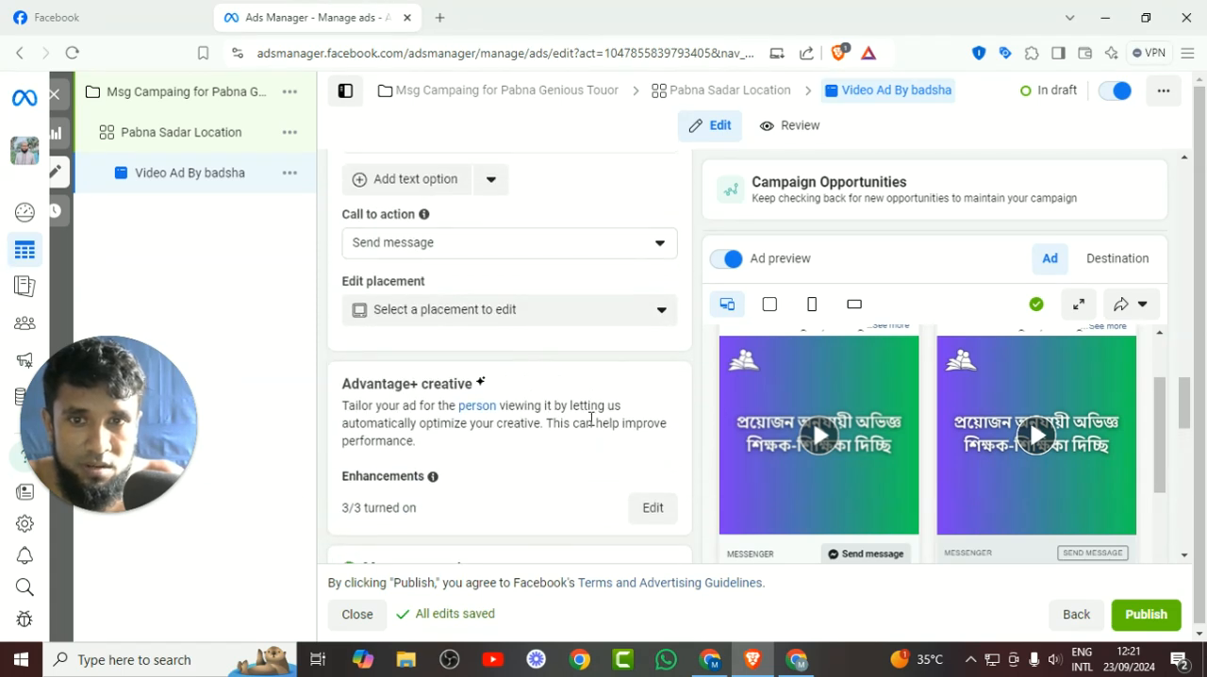
scroll(591, 418, up, 1)
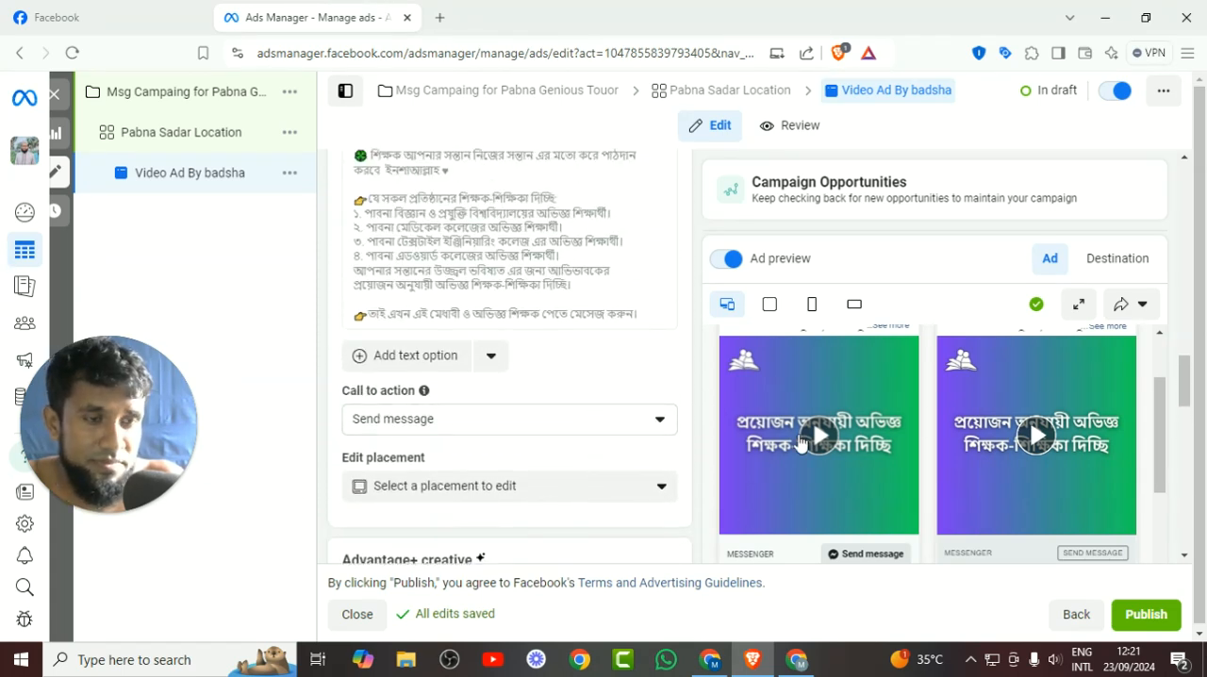
Switch the ad setup from using an existing post to Create ad.
scroll(799, 444, up, 3)
scroll(566, 411, up, 5)
scroll(566, 412, up, 10)
scroll(561, 411, up, 3)
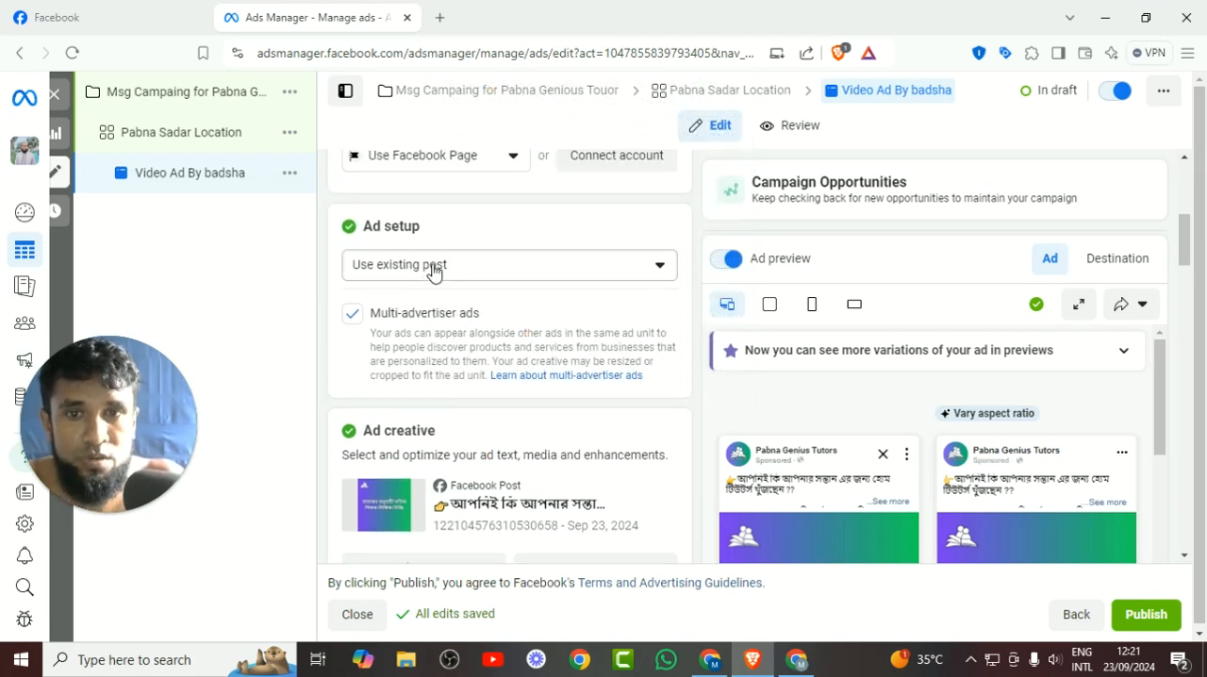
click(432, 269)
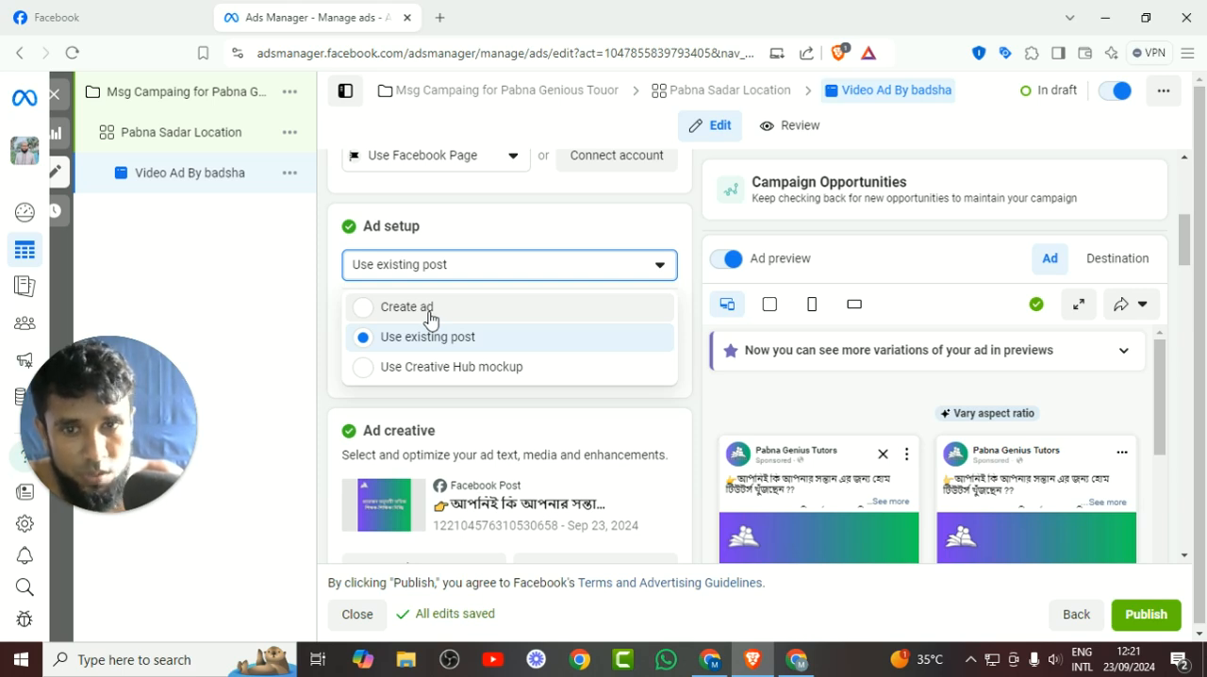
scroll(459, 415, down, 4)
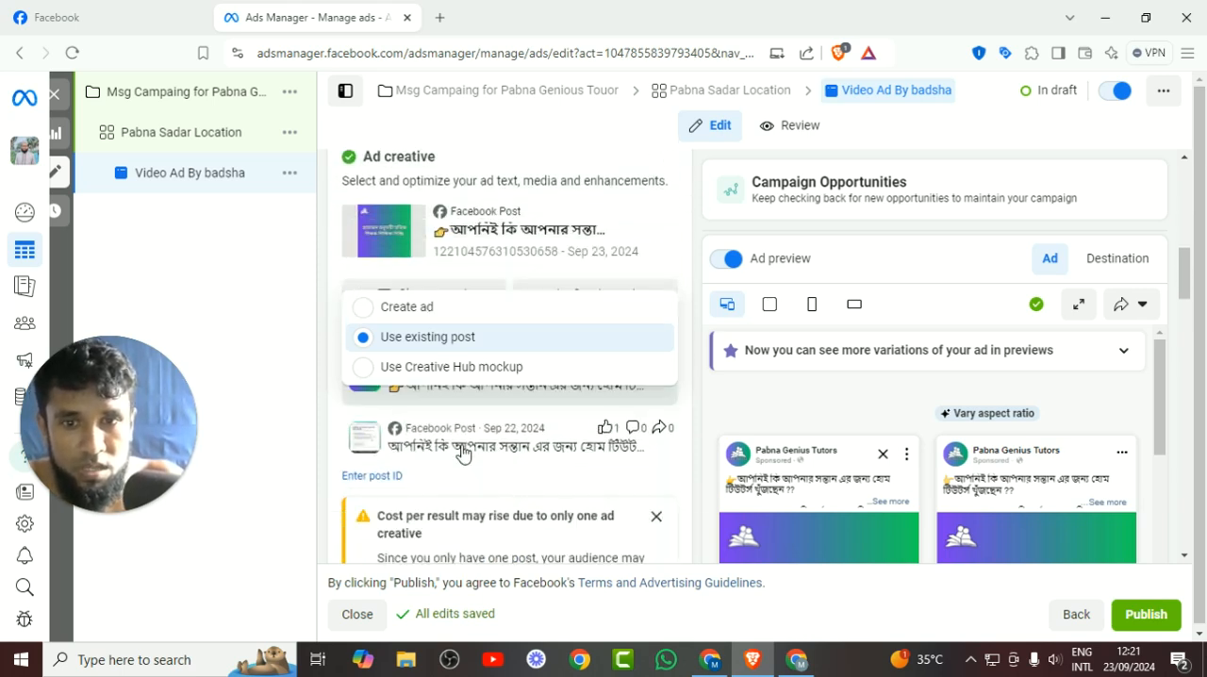
scroll(457, 476, down, 5)
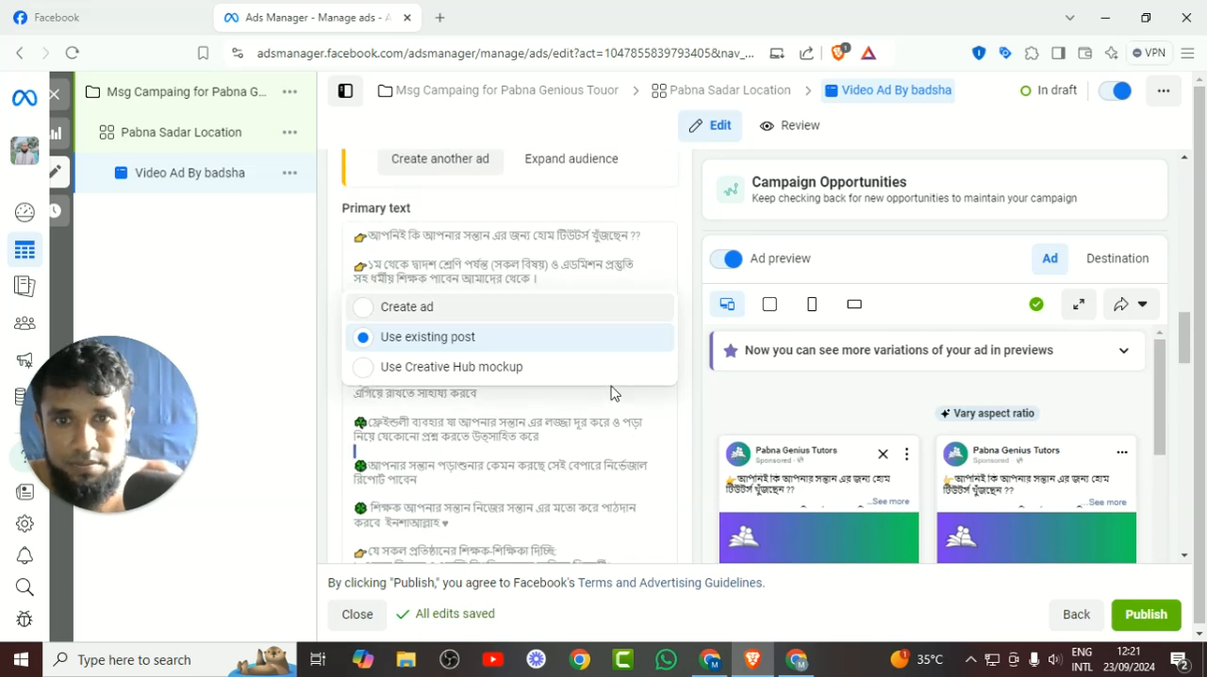
click(427, 321)
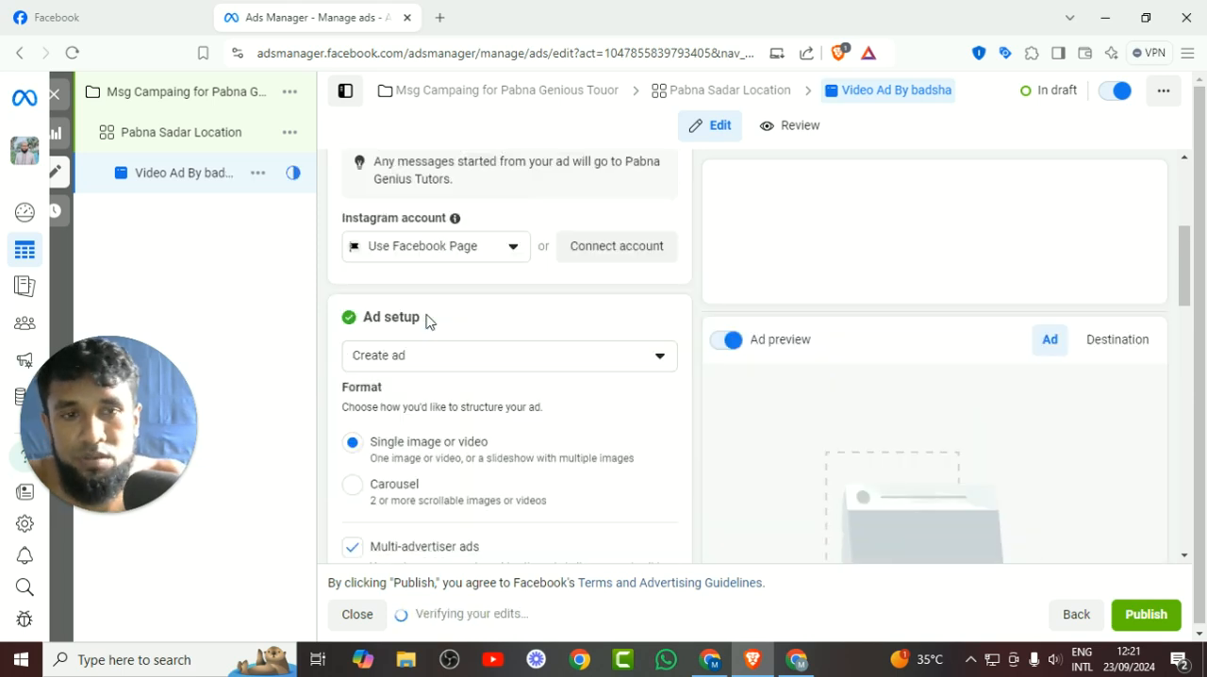
Turn off Multi-advertiser ads and start setting up the ad creative as a video ad.
scroll(507, 352, down, 5)
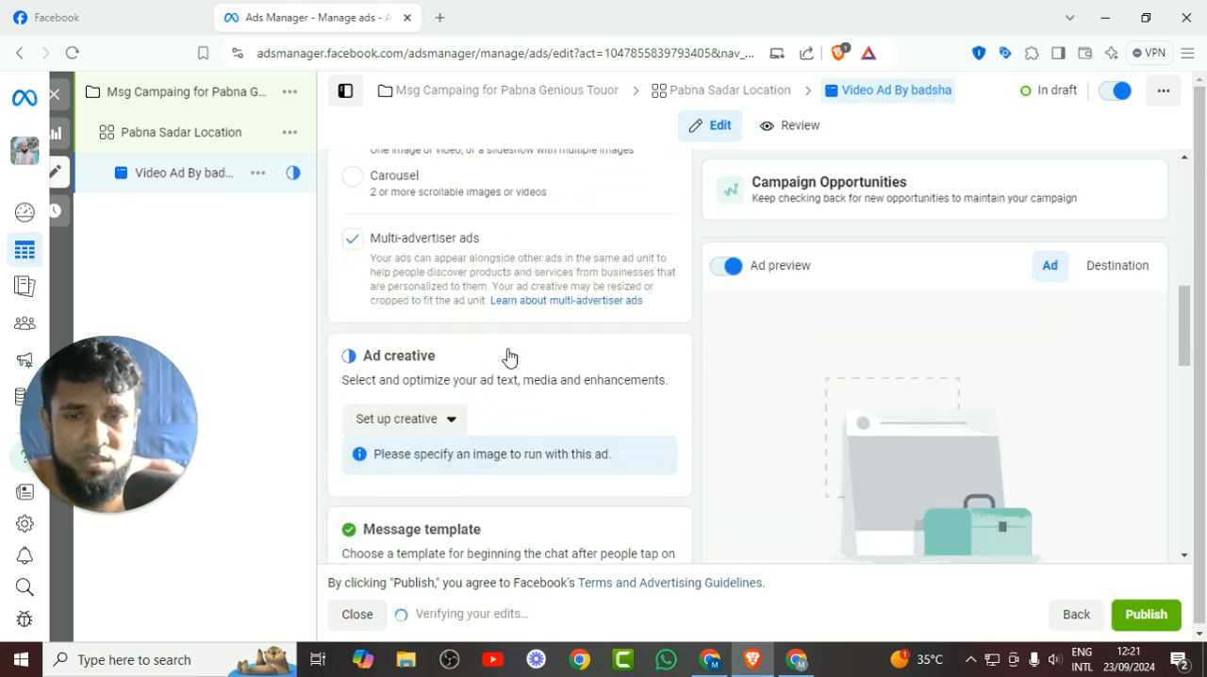
scroll(507, 355, up, 5)
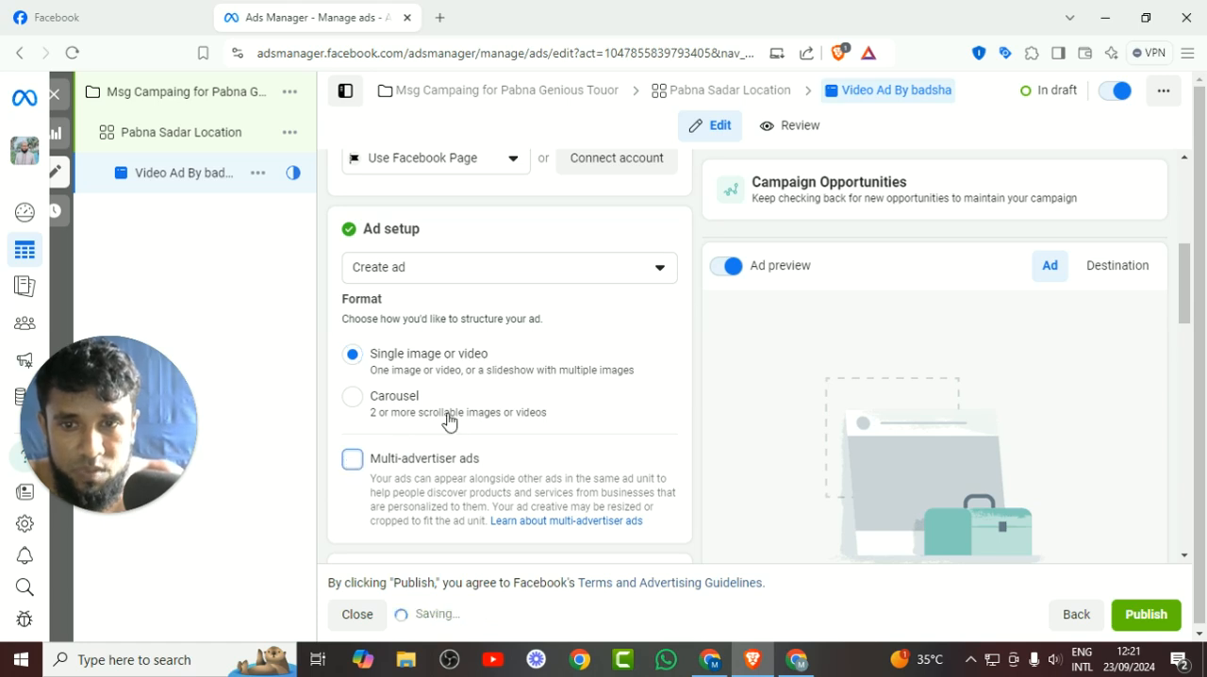
scroll(449, 422, down, 3)
click(424, 377)
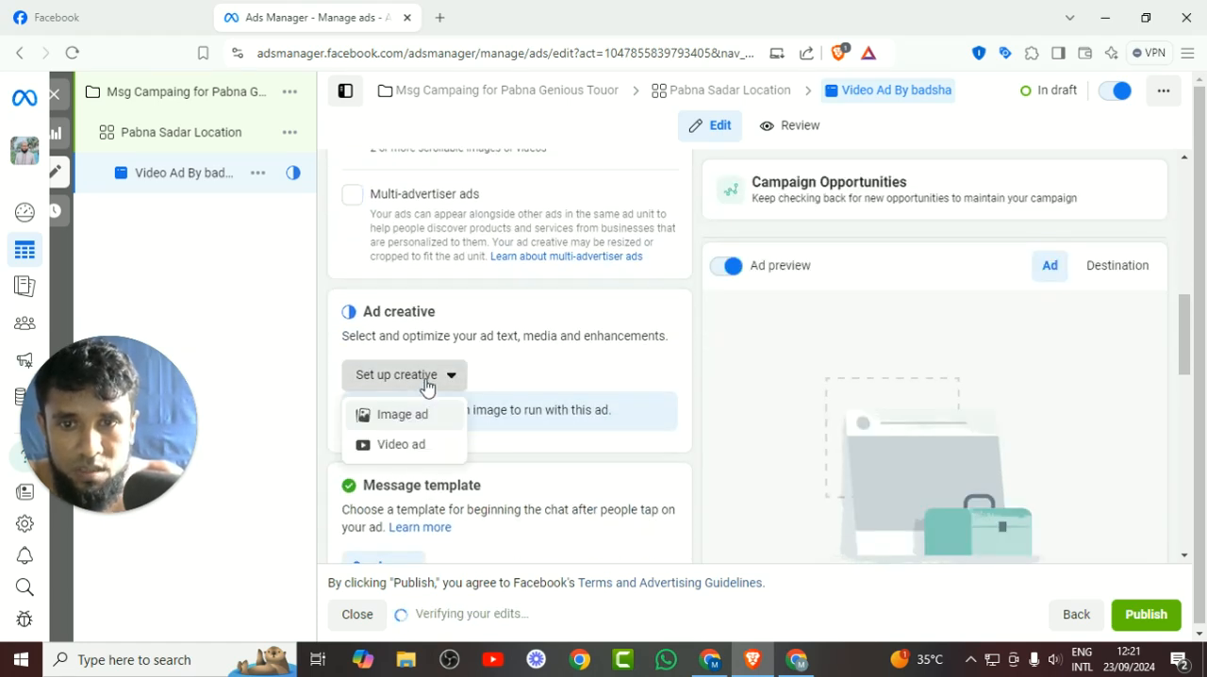
click(415, 445)
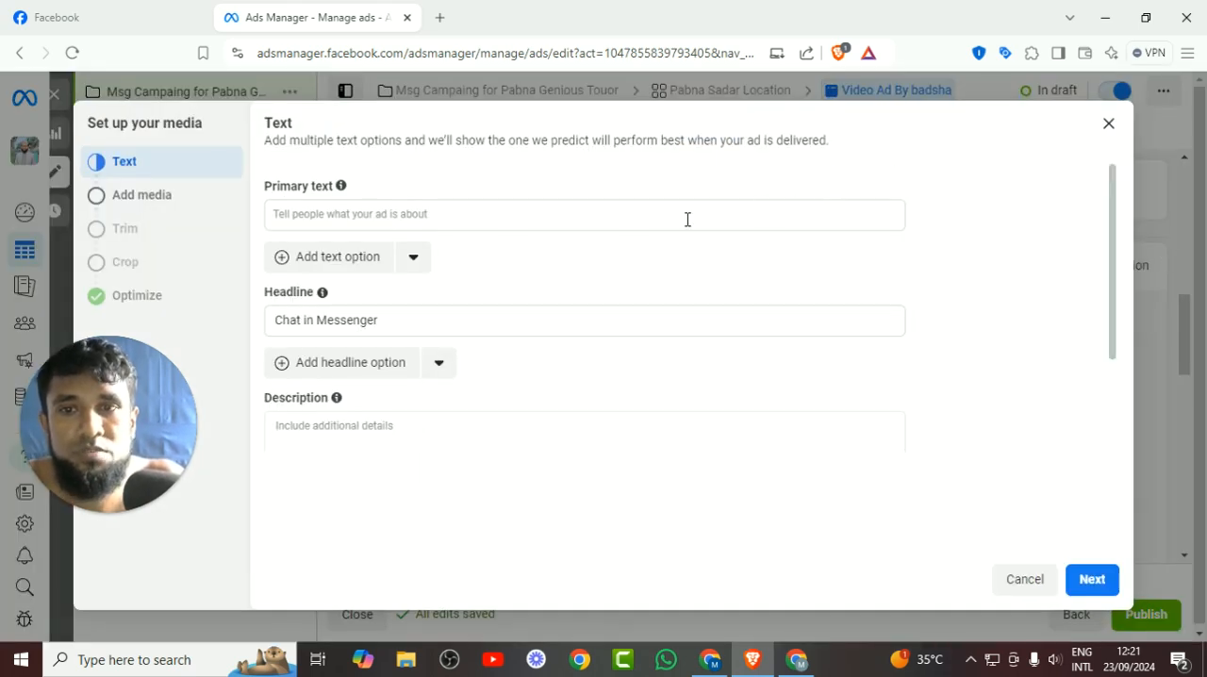
Examine the video ad's text options, including primary text, headline, description and call to action.
click(407, 218)
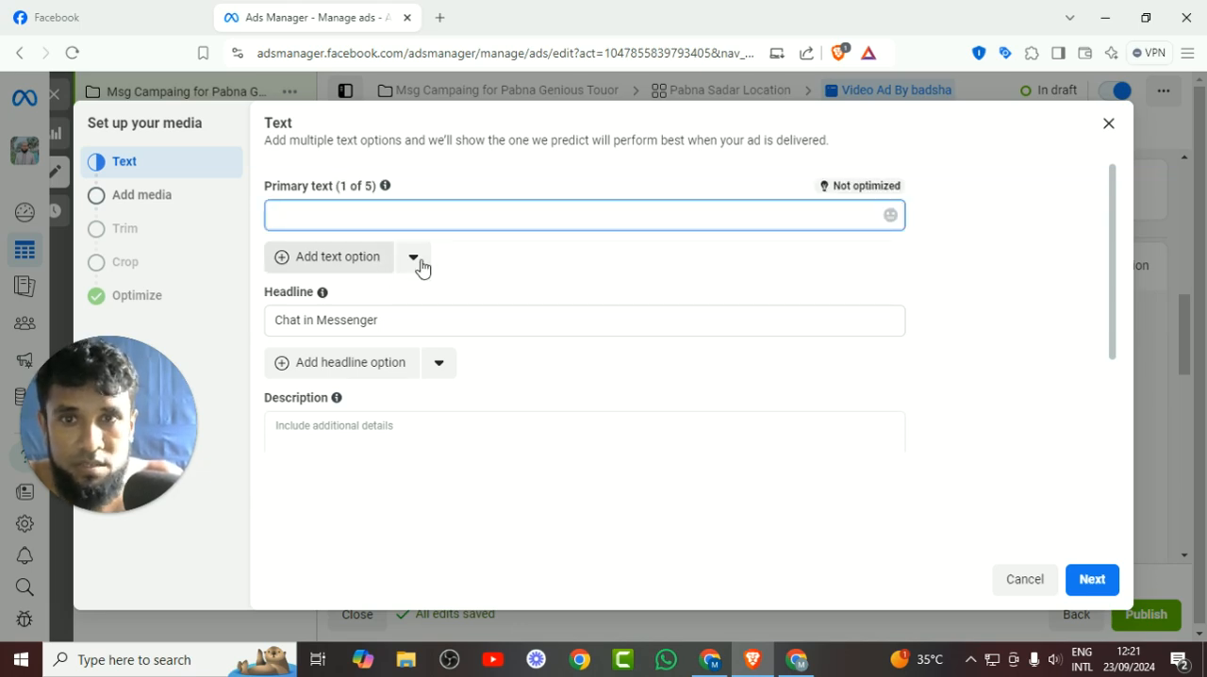
scroll(474, 272, down, 3)
scroll(474, 273, up, 3)
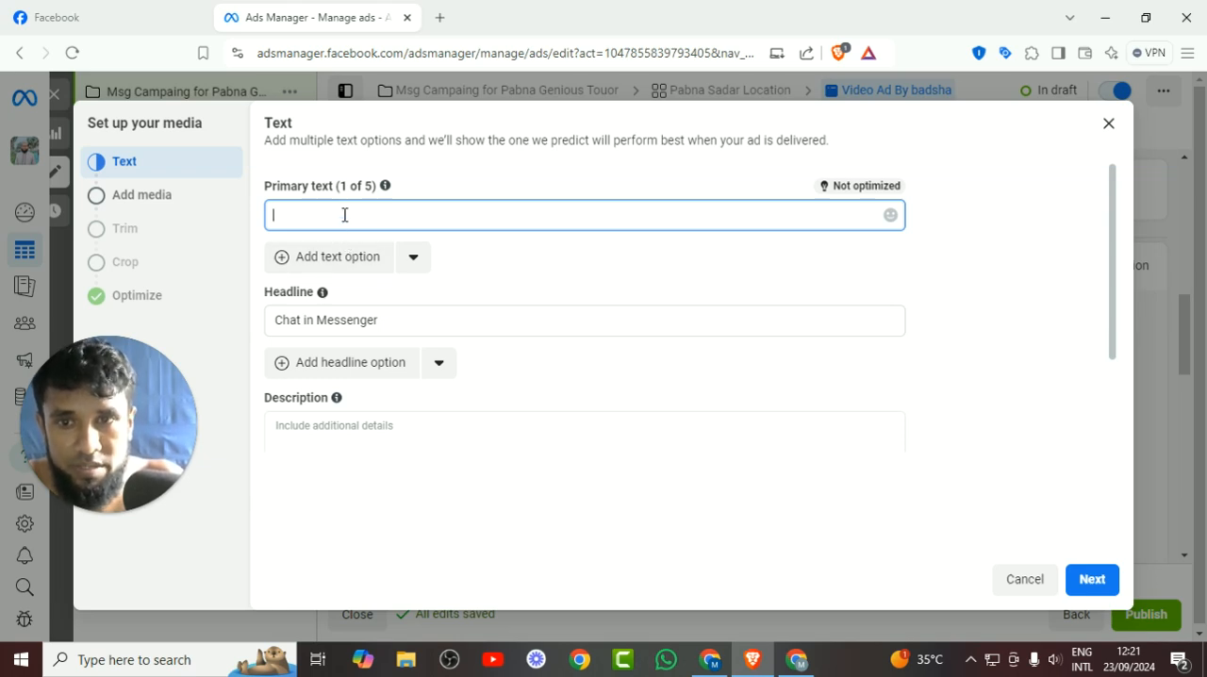
scroll(366, 424, down, 2)
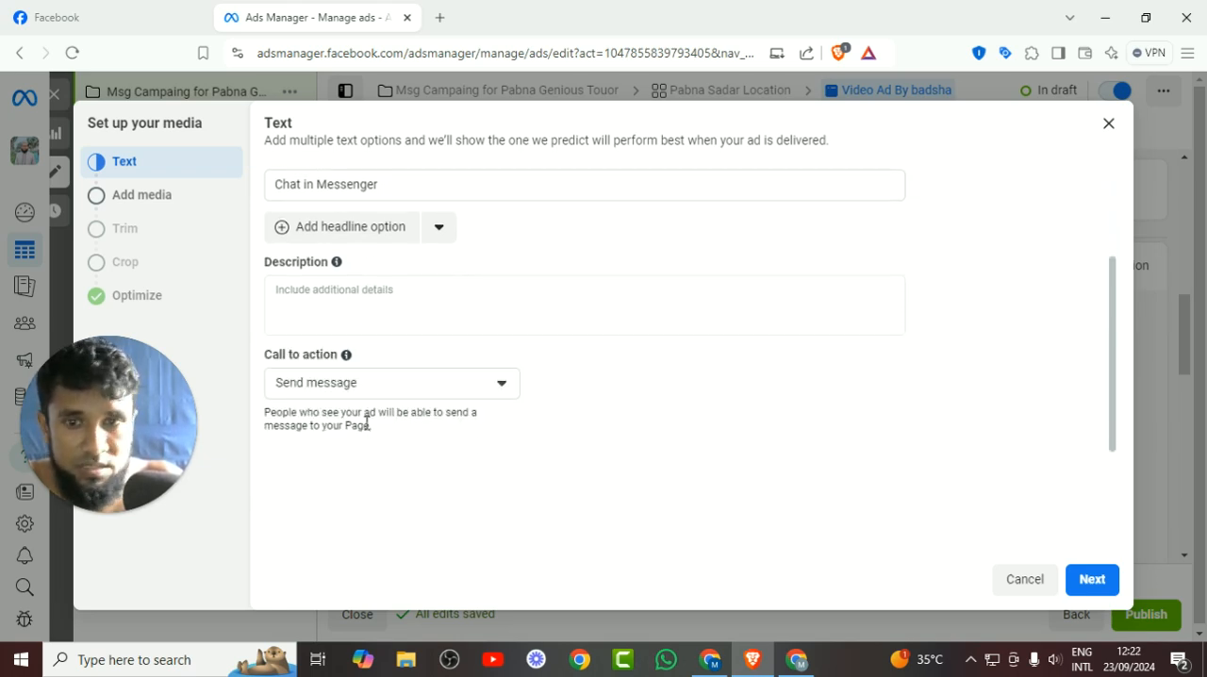
scroll(365, 423, up, 2)
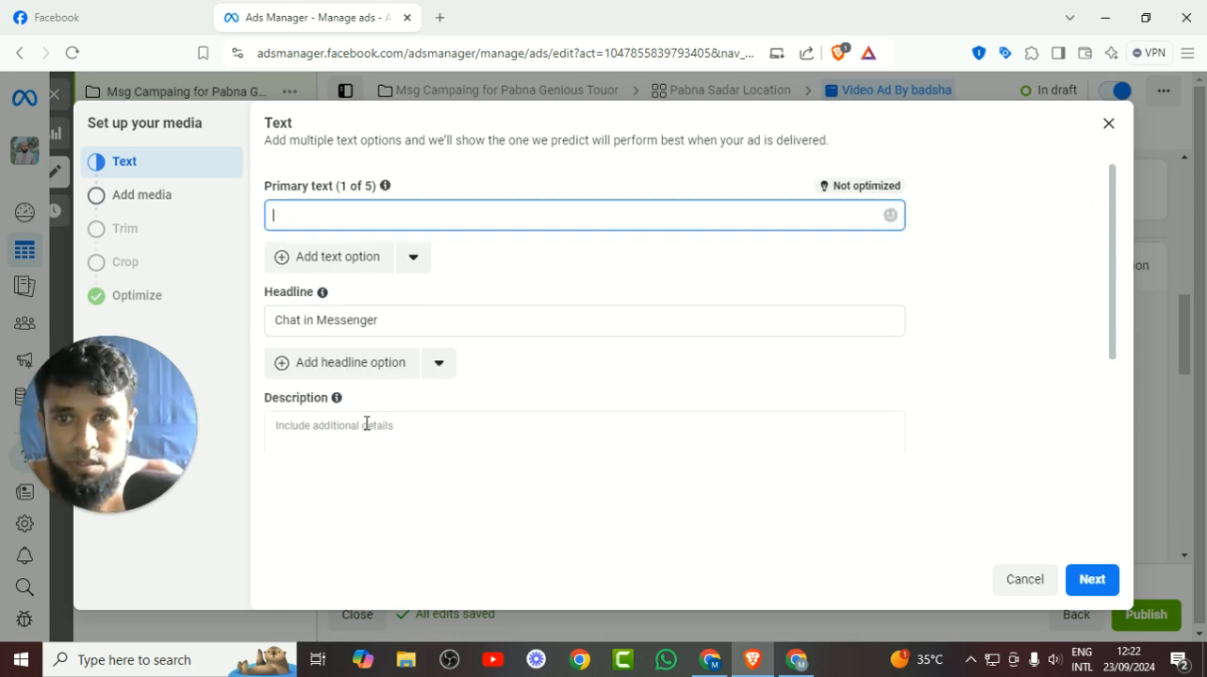
Close the video creative setup and review the ad's identity, message template and tracking sections.
click(1109, 122)
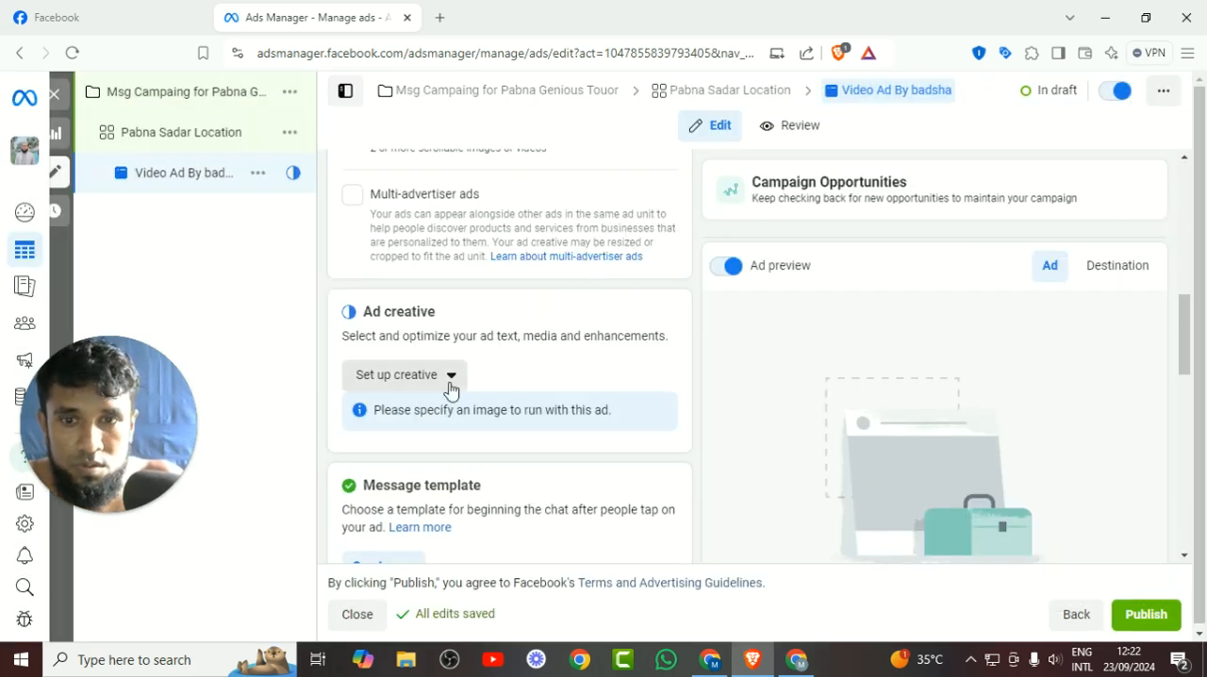
scroll(453, 387, up, 4)
scroll(450, 370, up, 3)
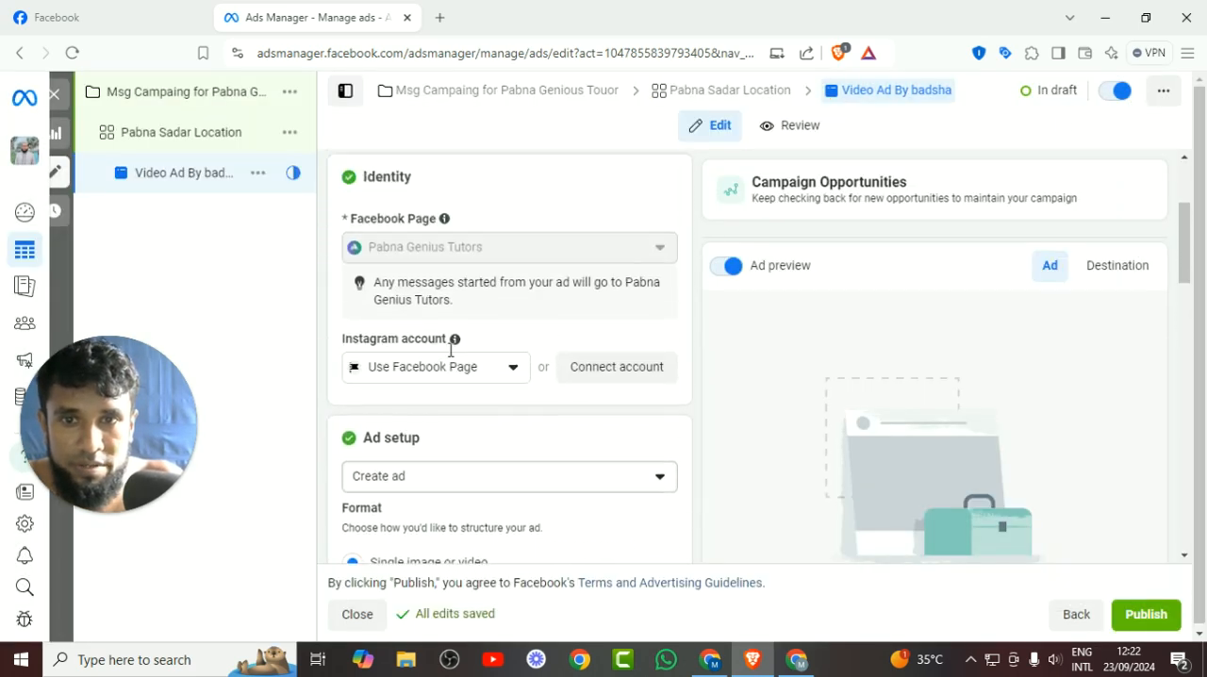
scroll(450, 349, down, 7)
scroll(450, 356, down, 8)
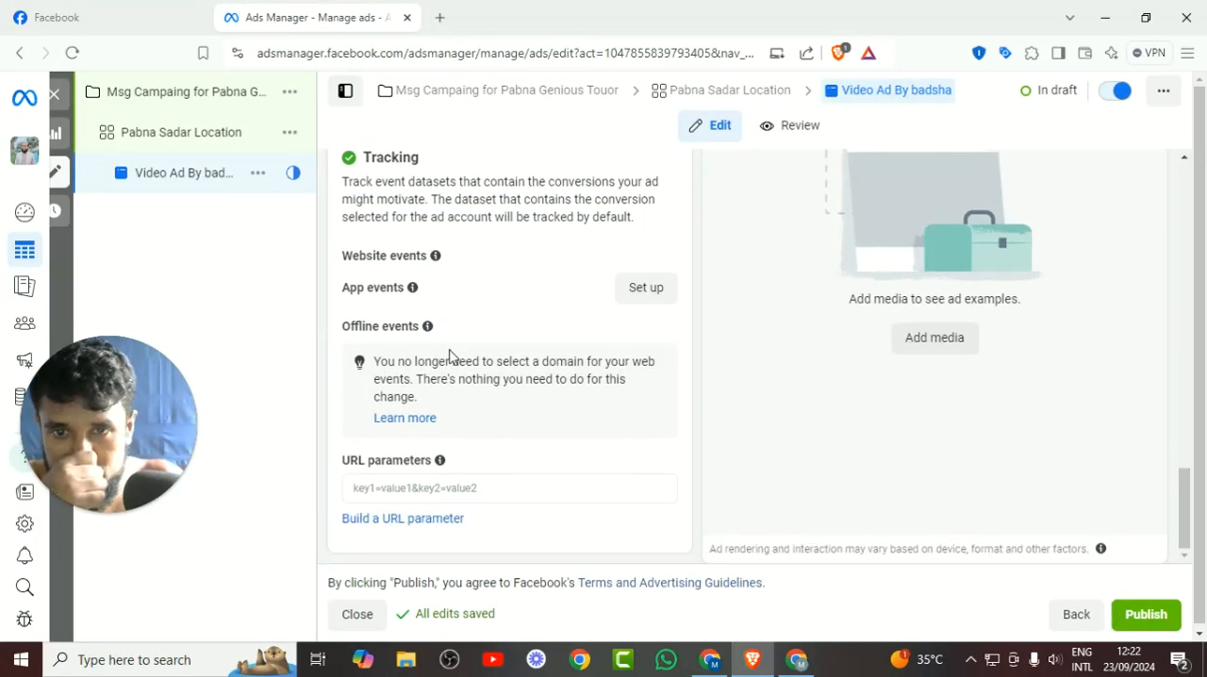
scroll(556, 267, up, 2)
scroll(556, 267, up, 5)
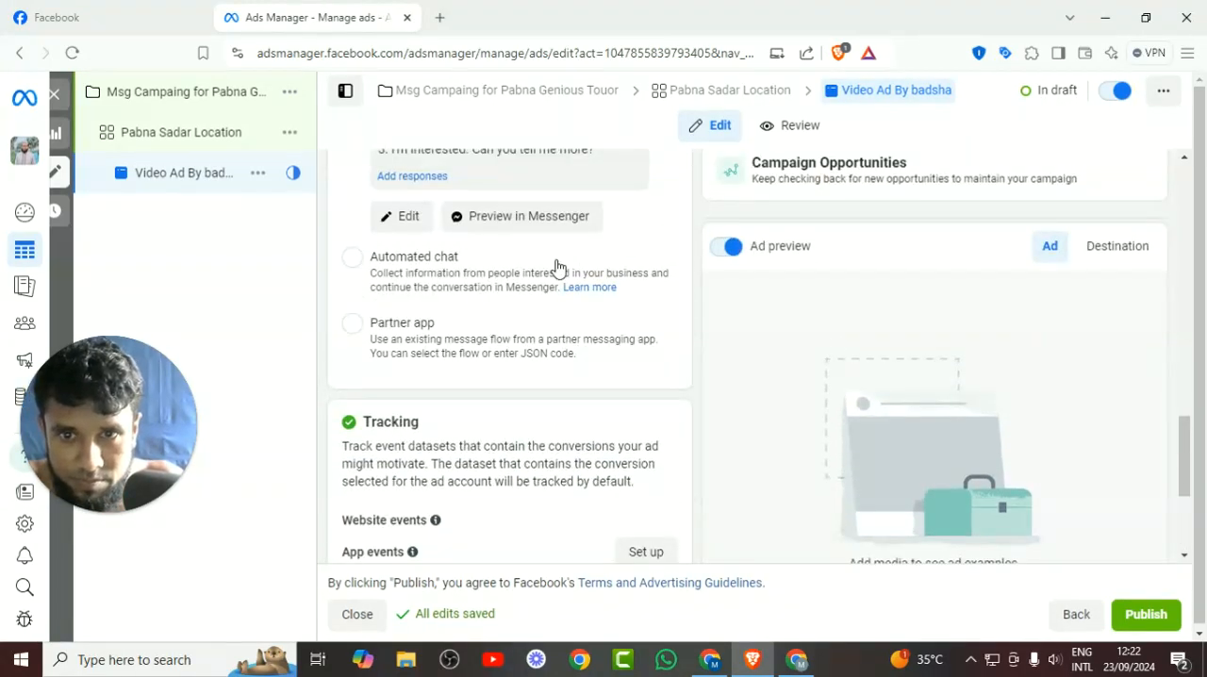
scroll(540, 274, up, 2)
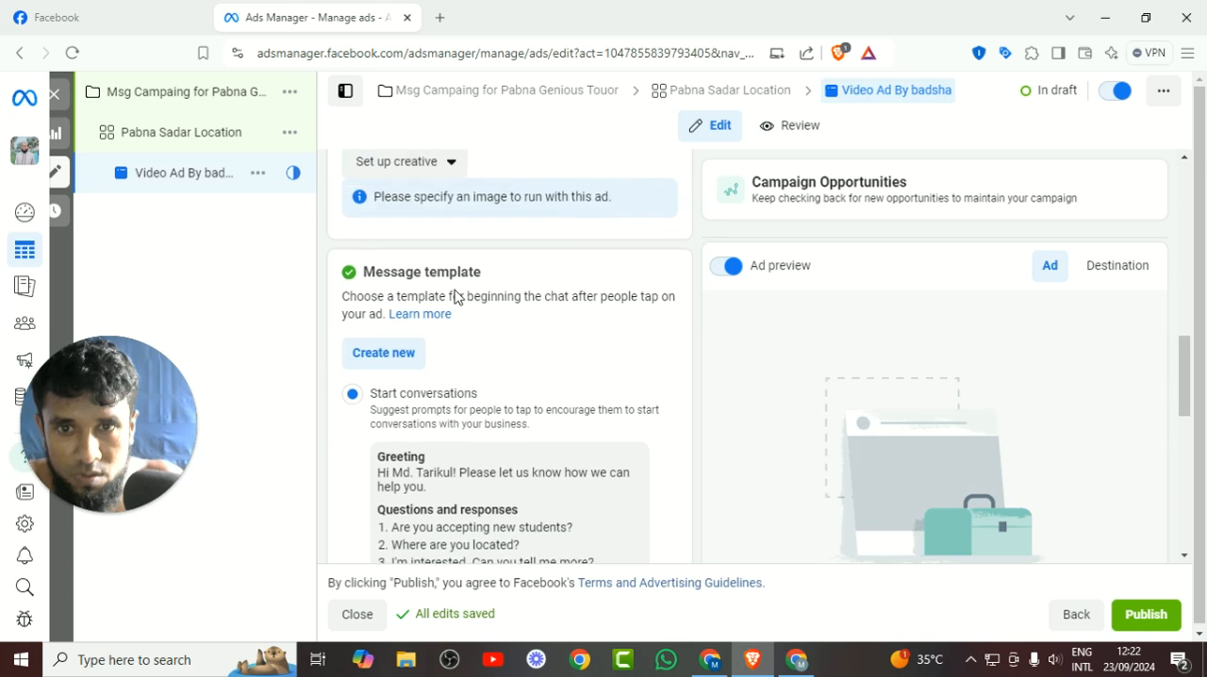
Set up the ad creative as a video ad again and start on its primary text.
click(426, 286)
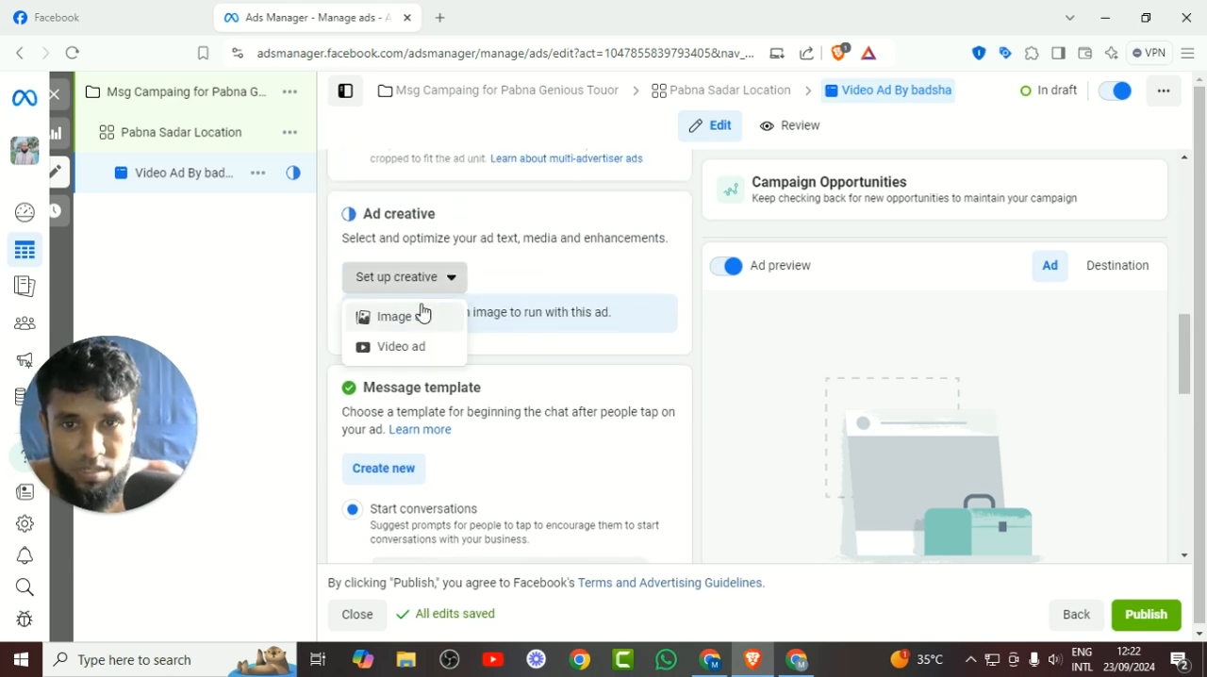
click(406, 346)
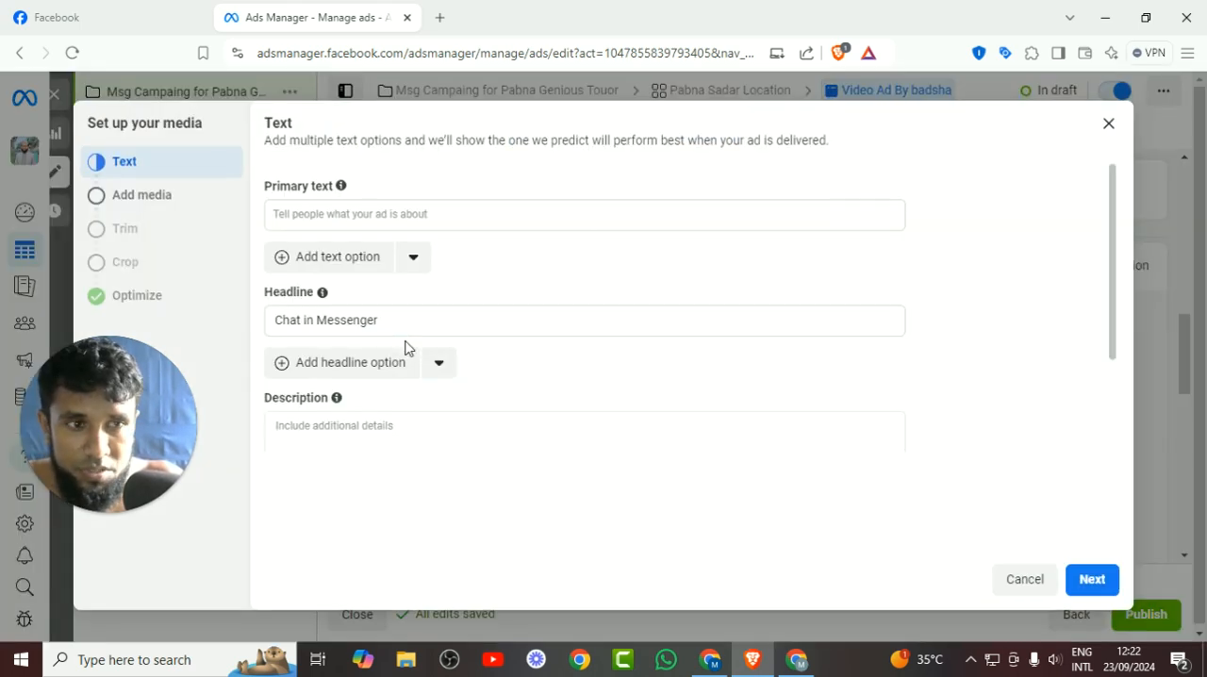
click(348, 205)
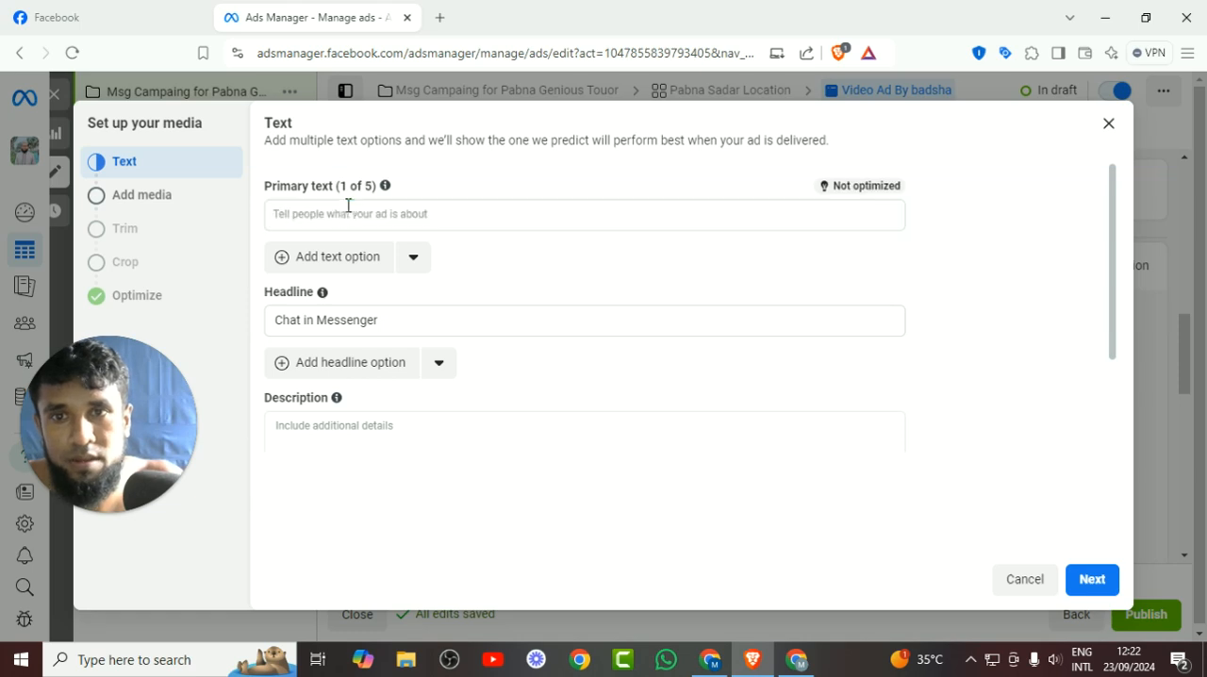
right_click(345, 205)
Switch to Facebook, open the Pabna Genius Tutors page and expand the full text of its latest post.
click(127, 11)
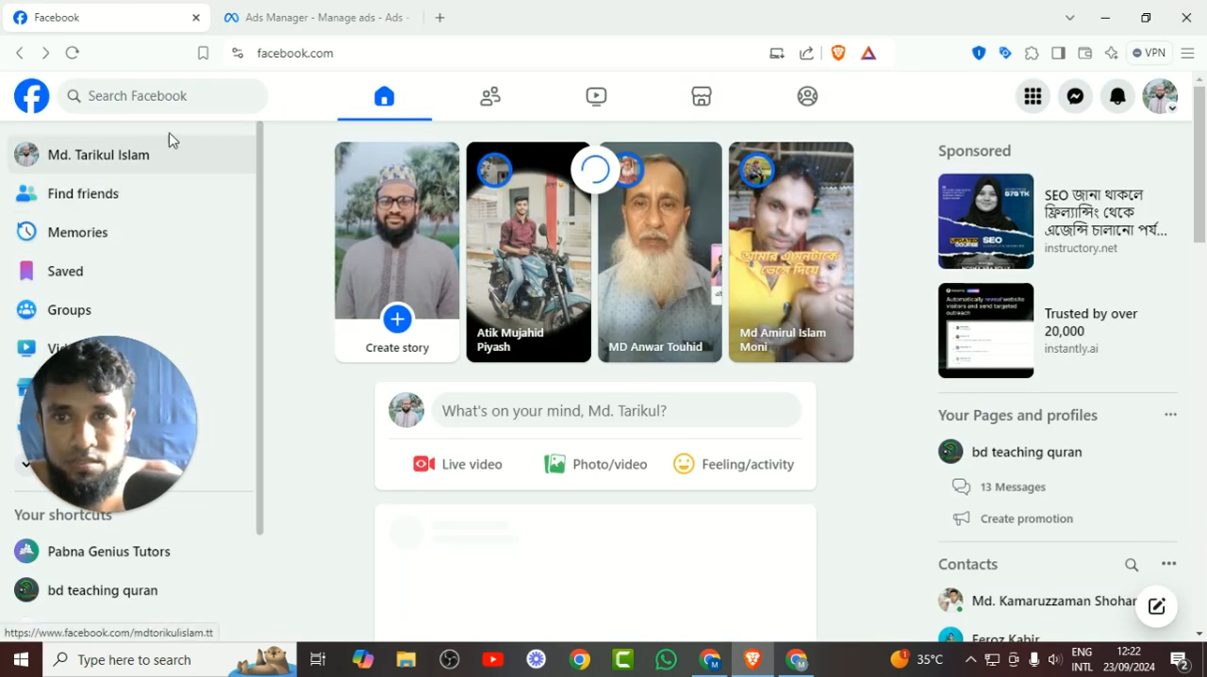
click(133, 89)
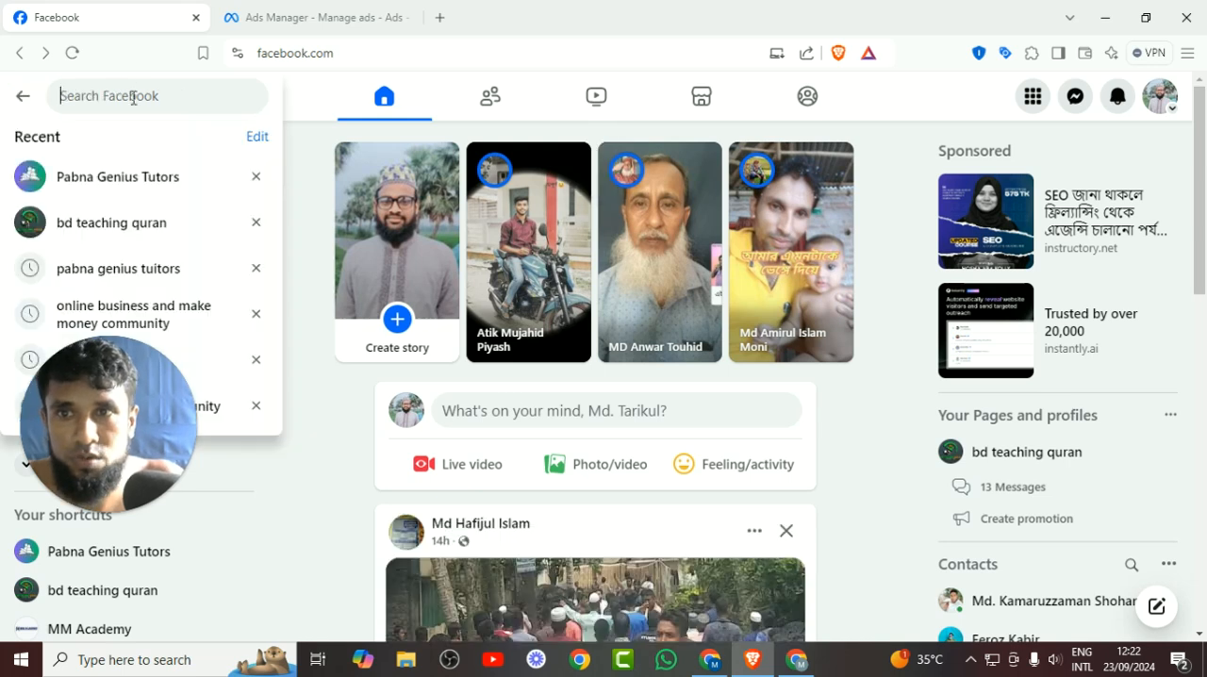
click(116, 176)
scroll(924, 343, down, 5)
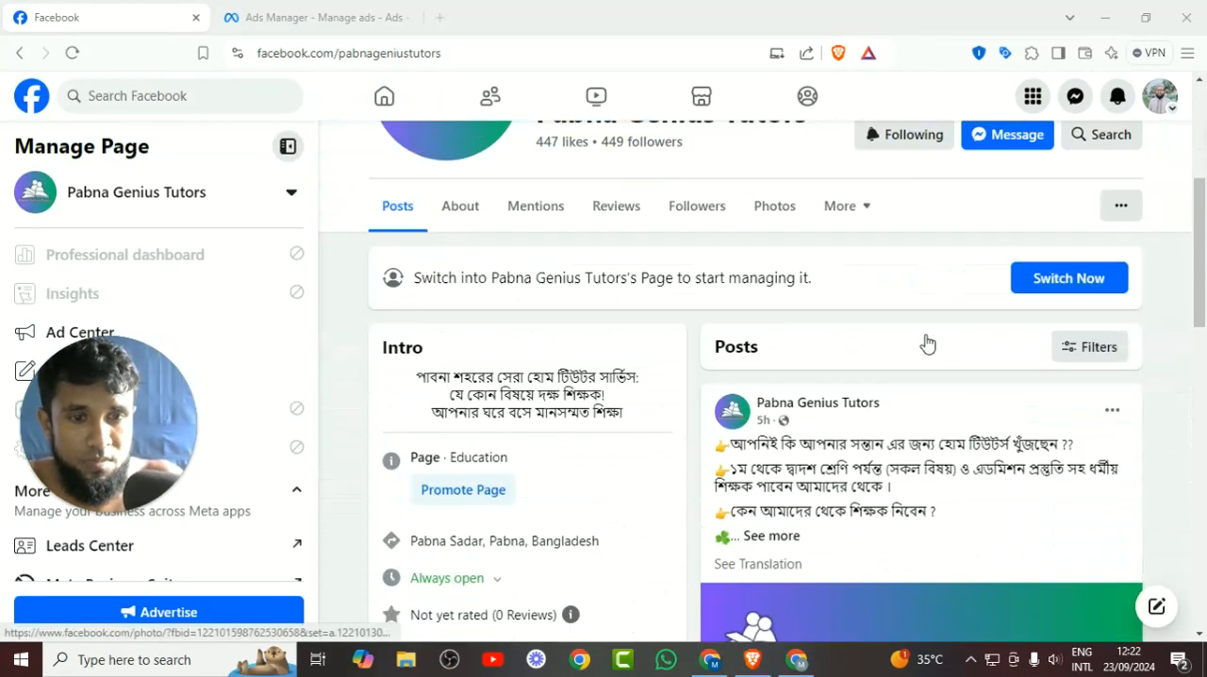
click(794, 537)
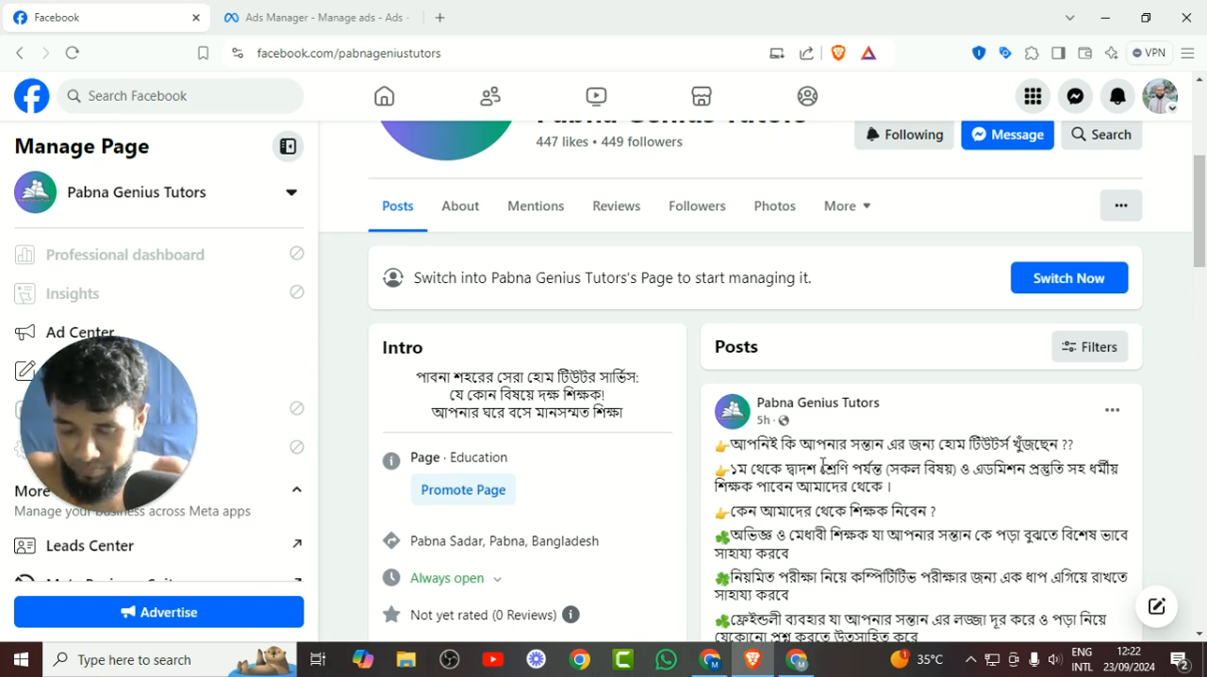
Copy the whole text of the page's latest post, from its opening question to the closing call to message.
key(ctrl+a)
click(909, 460)
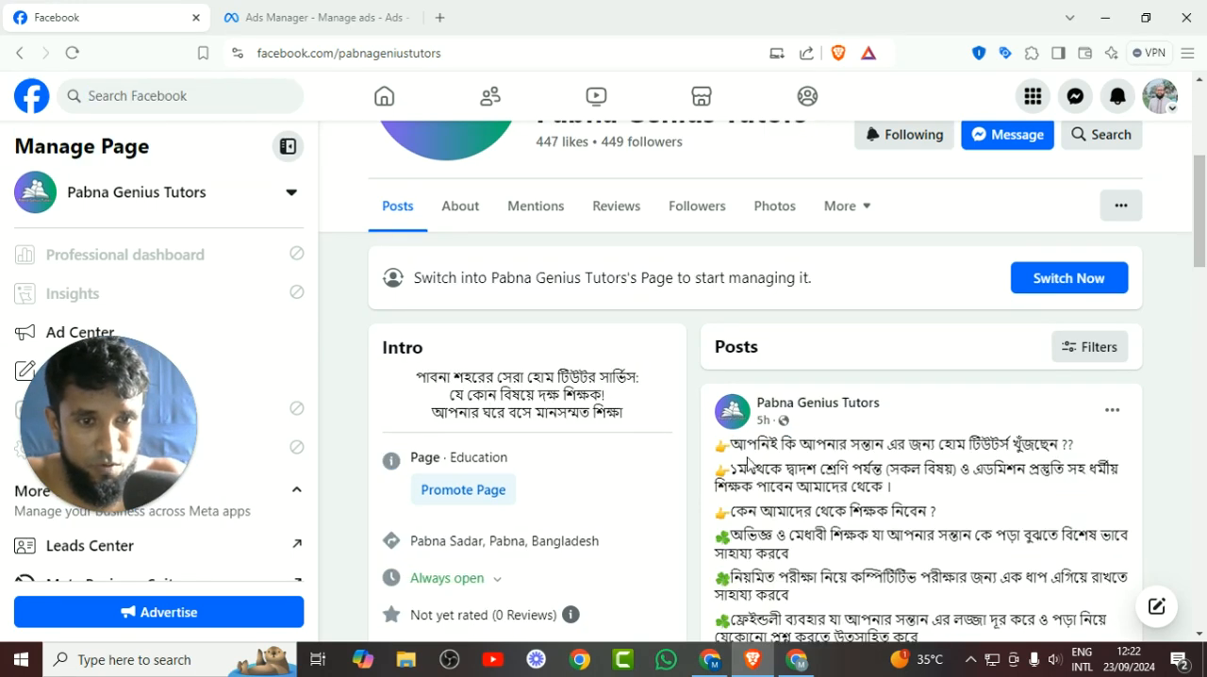
drag(734, 449, 832, 442)
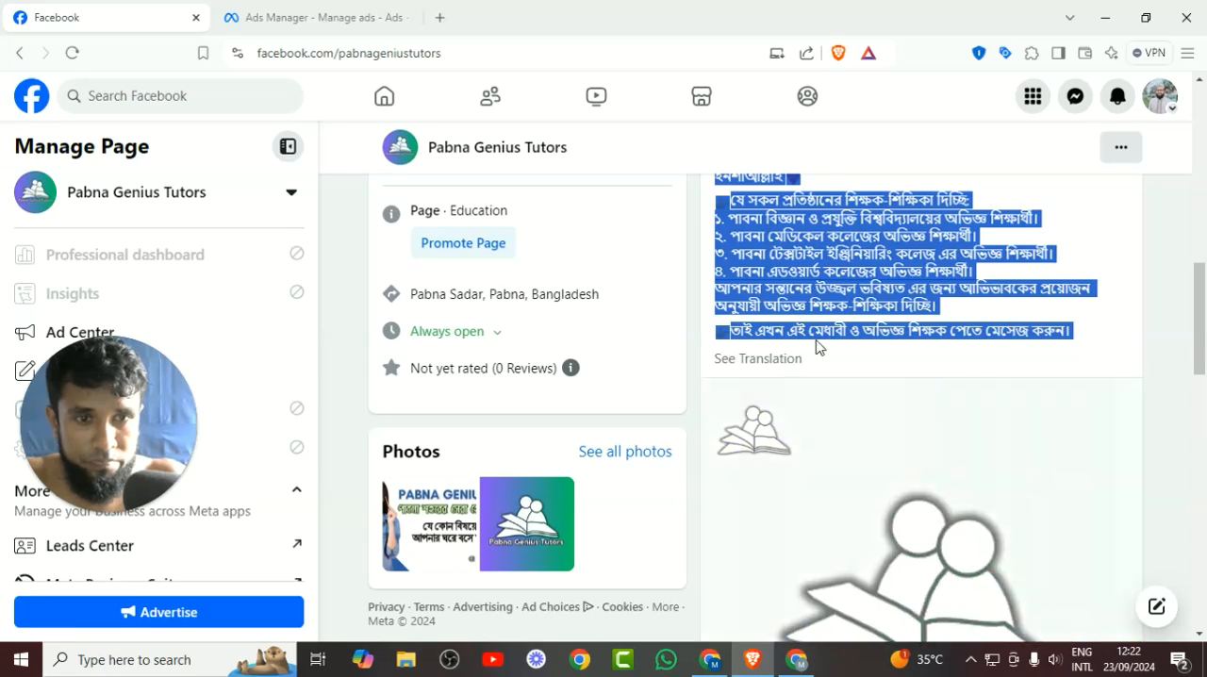
scroll(801, 340, up, 1)
right_click(779, 271)
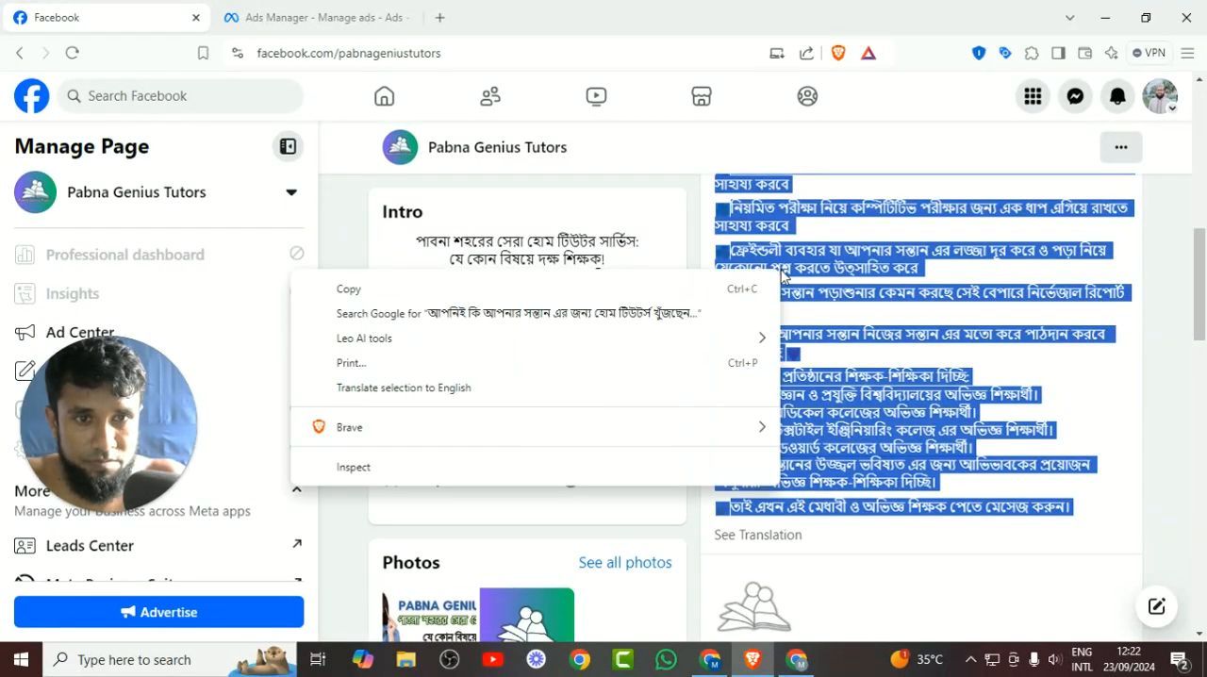
click(461, 288)
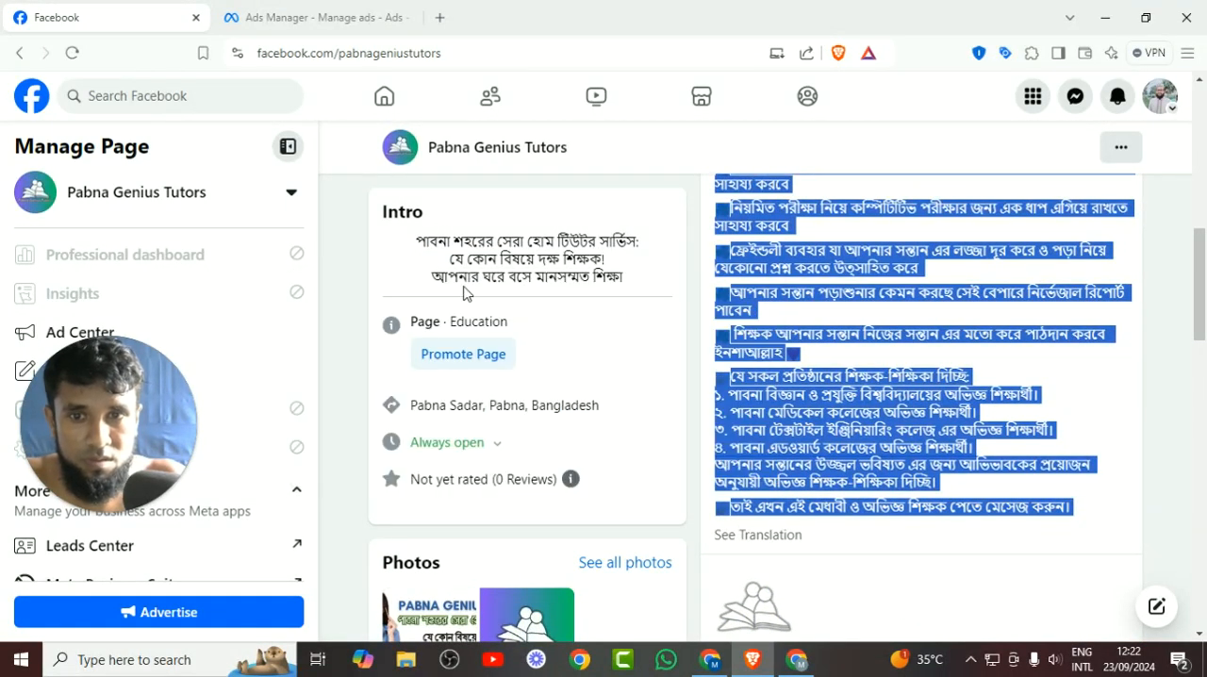
Return to Ads Manager and insert the copied post text as the video ad's primary text.
click(347, 13)
click(385, 219)
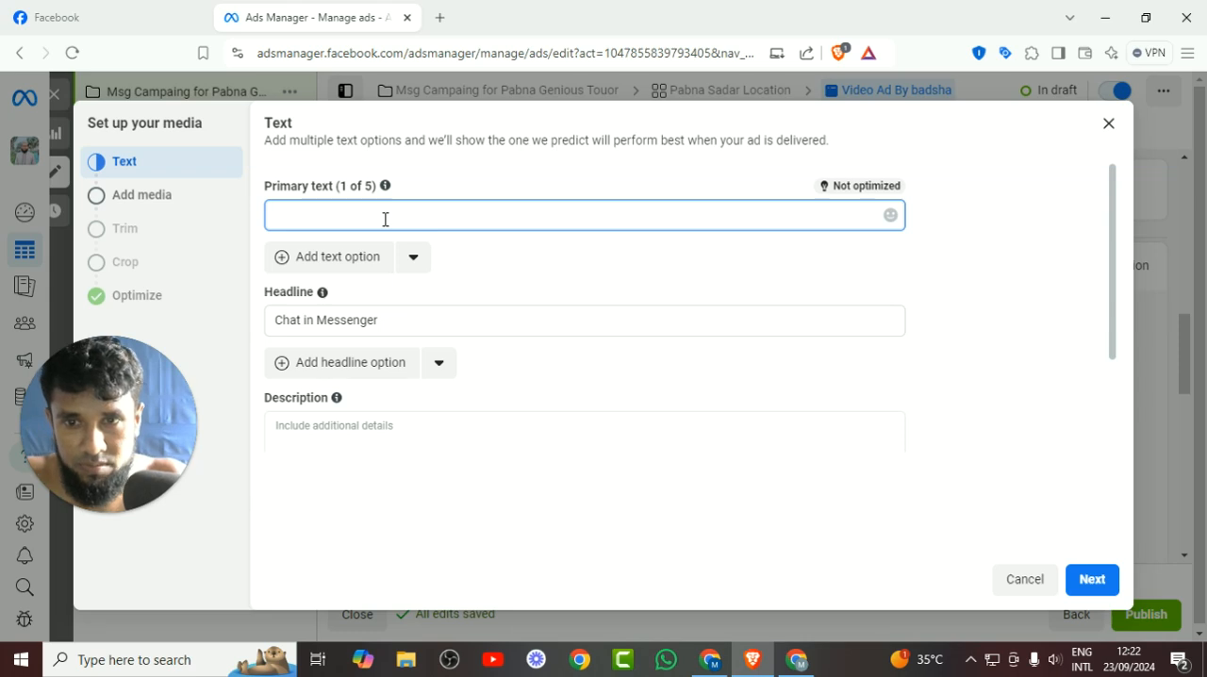
key(ctrl+v)
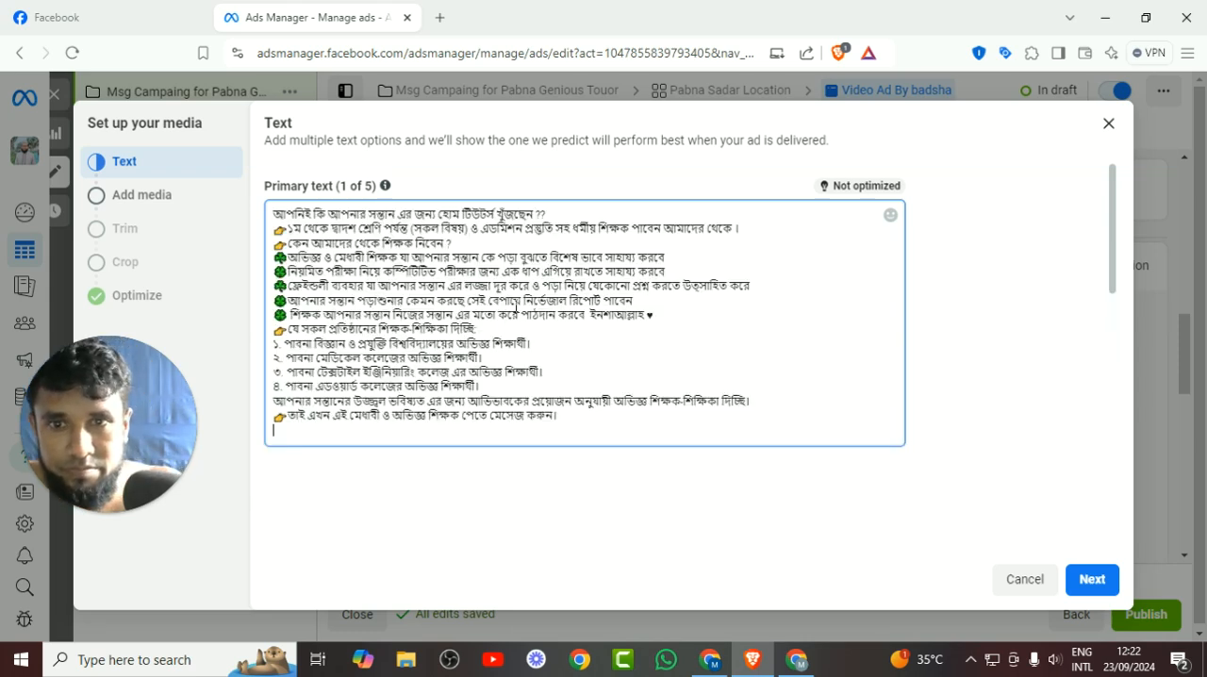
Replace the headline with the phrase "মেধাবী ও অভিজ্ঞ শিক্ষক পেতে মেসেজ করুন" copied from the last line of the primary text.
scroll(515, 304, down, 3)
click(391, 269)
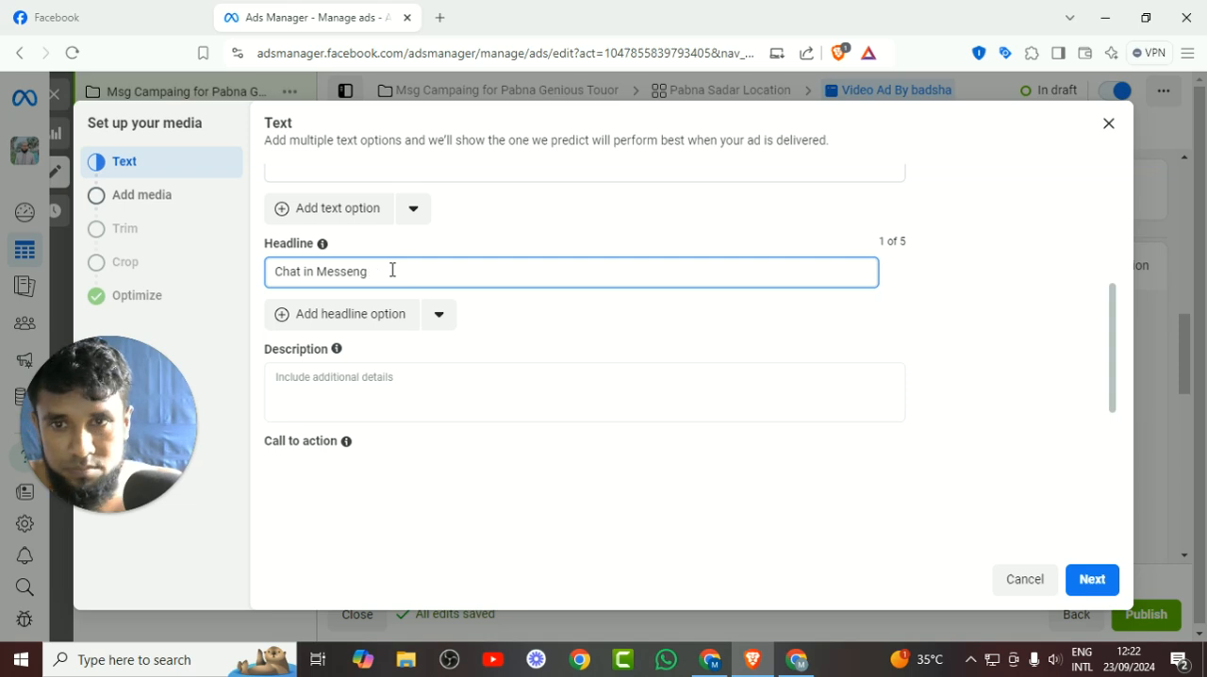
scroll(425, 315, up, 2)
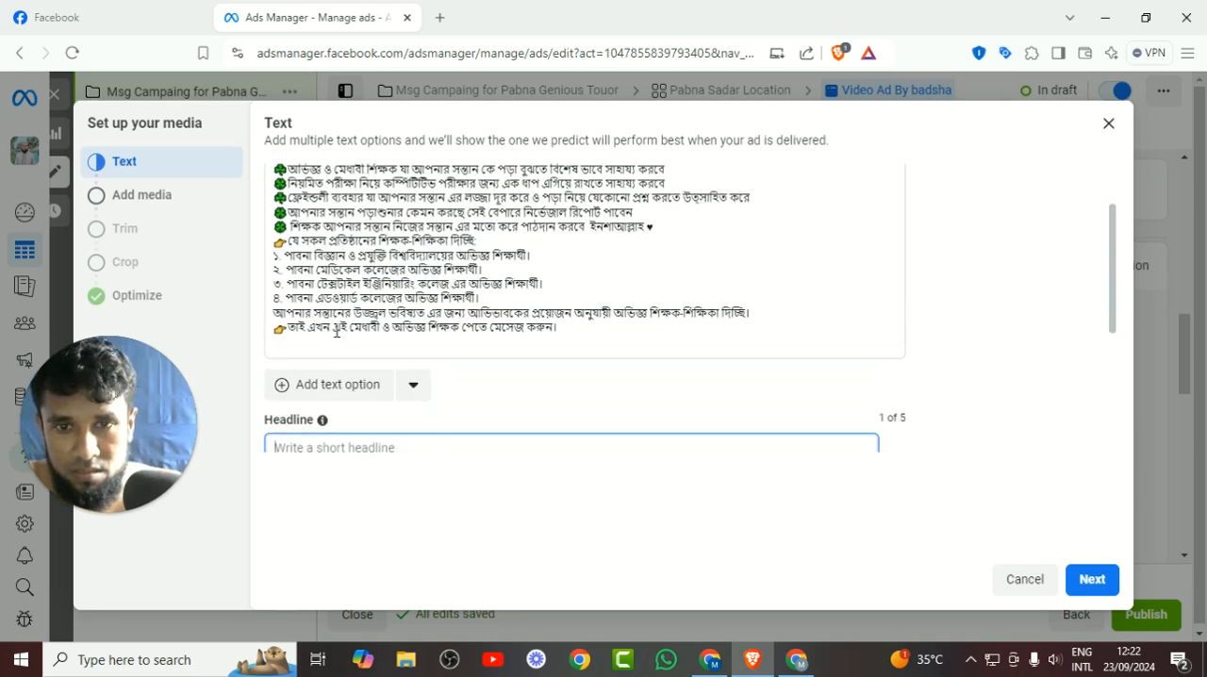
drag(348, 327, 362, 327)
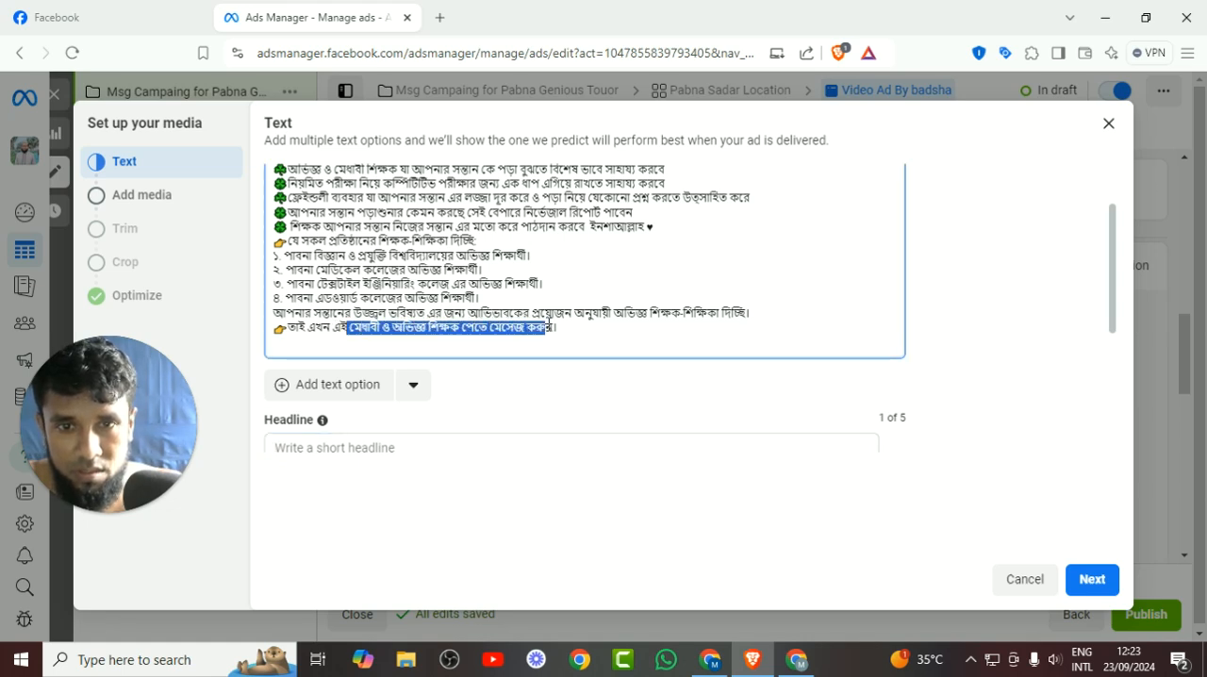
right_click(522, 327)
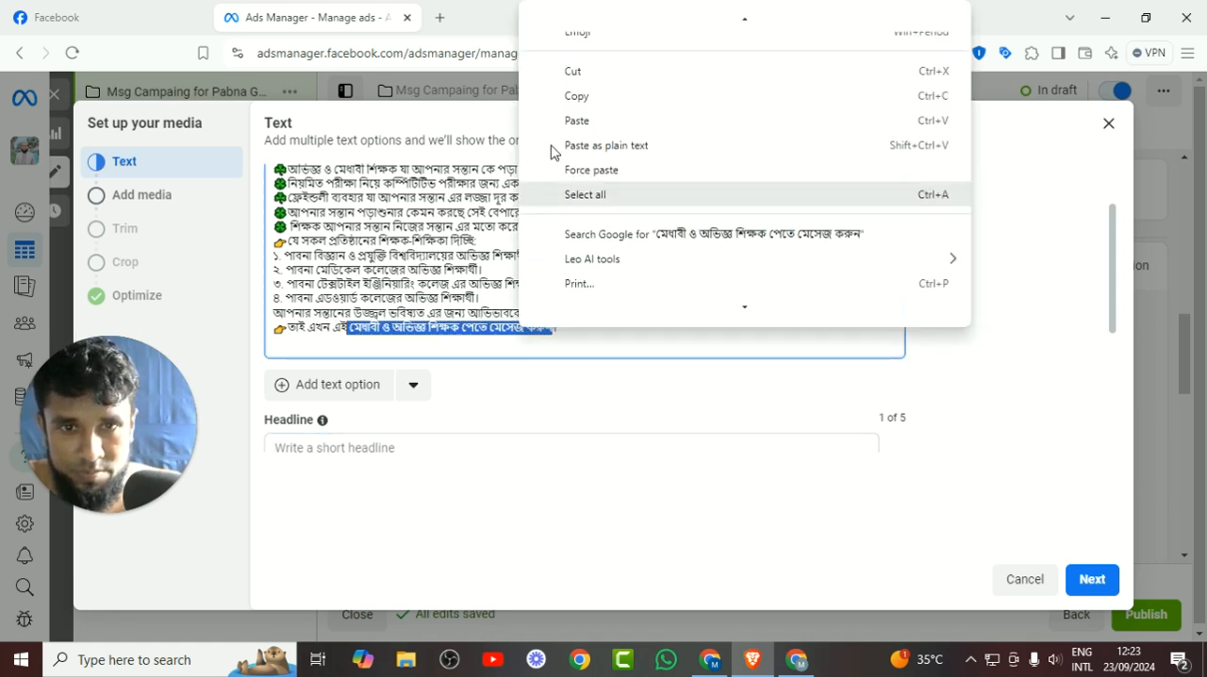
click(565, 100)
scroll(468, 306, down, 3)
click(372, 272)
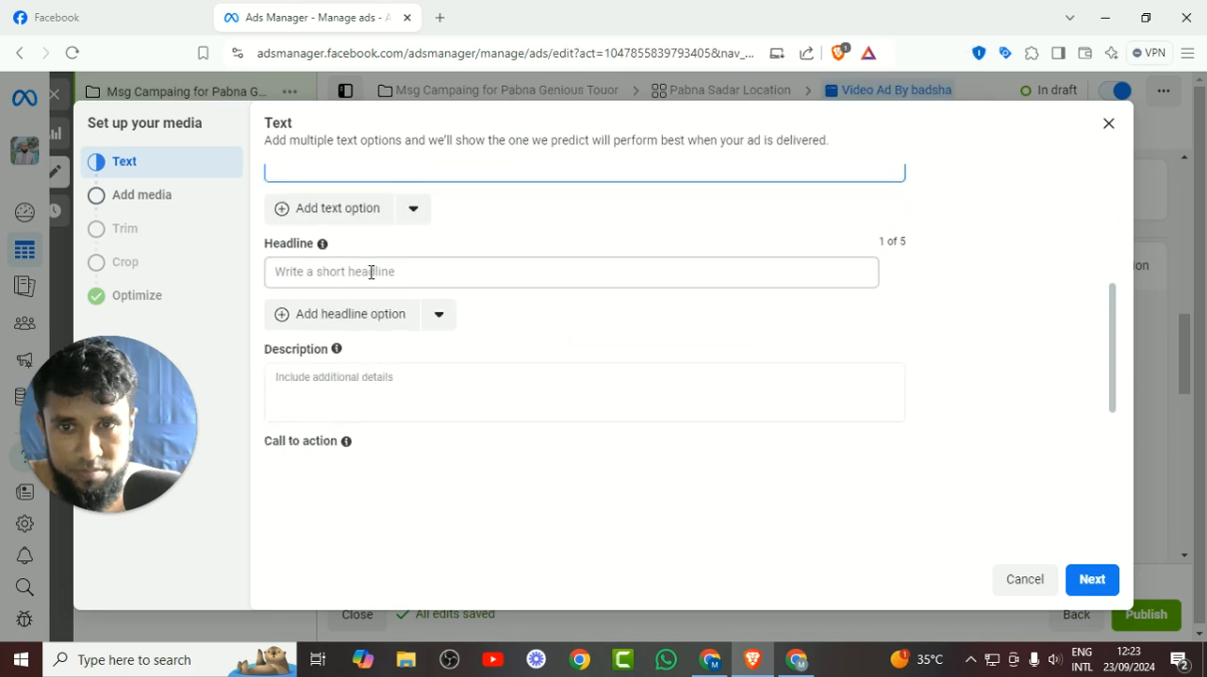
right_click(372, 272)
click(427, 444)
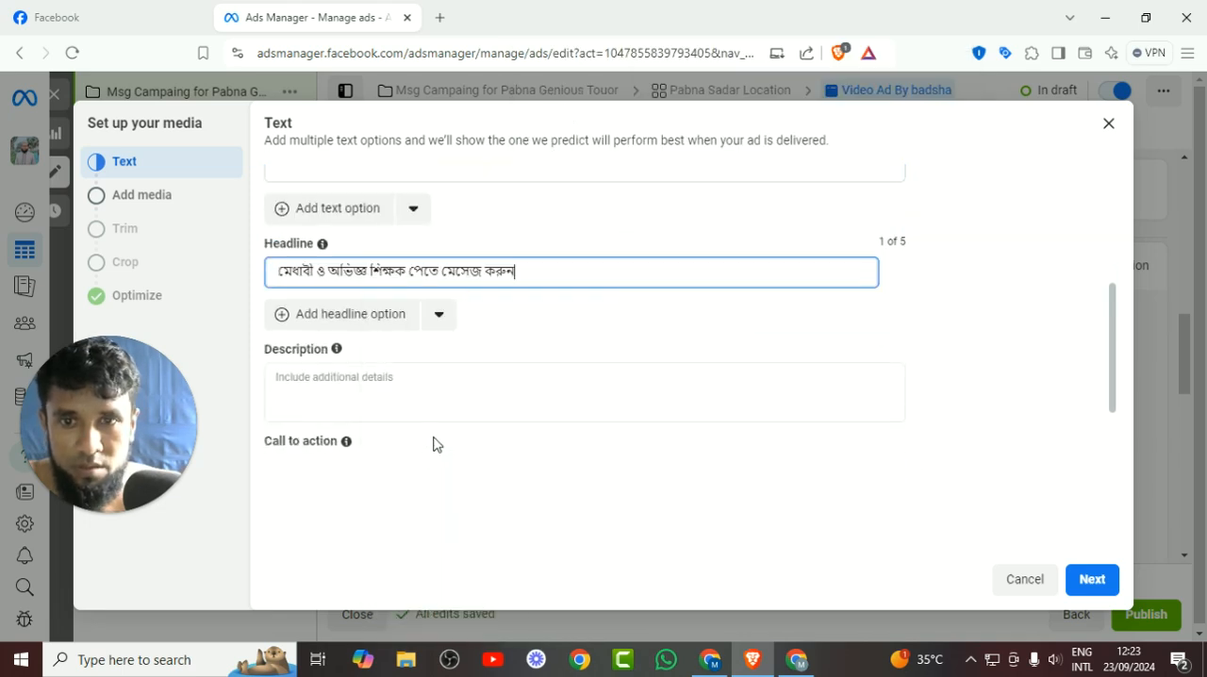
Keep Send message as the call to action and proceed to the media selection.
scroll(453, 364, down, 2)
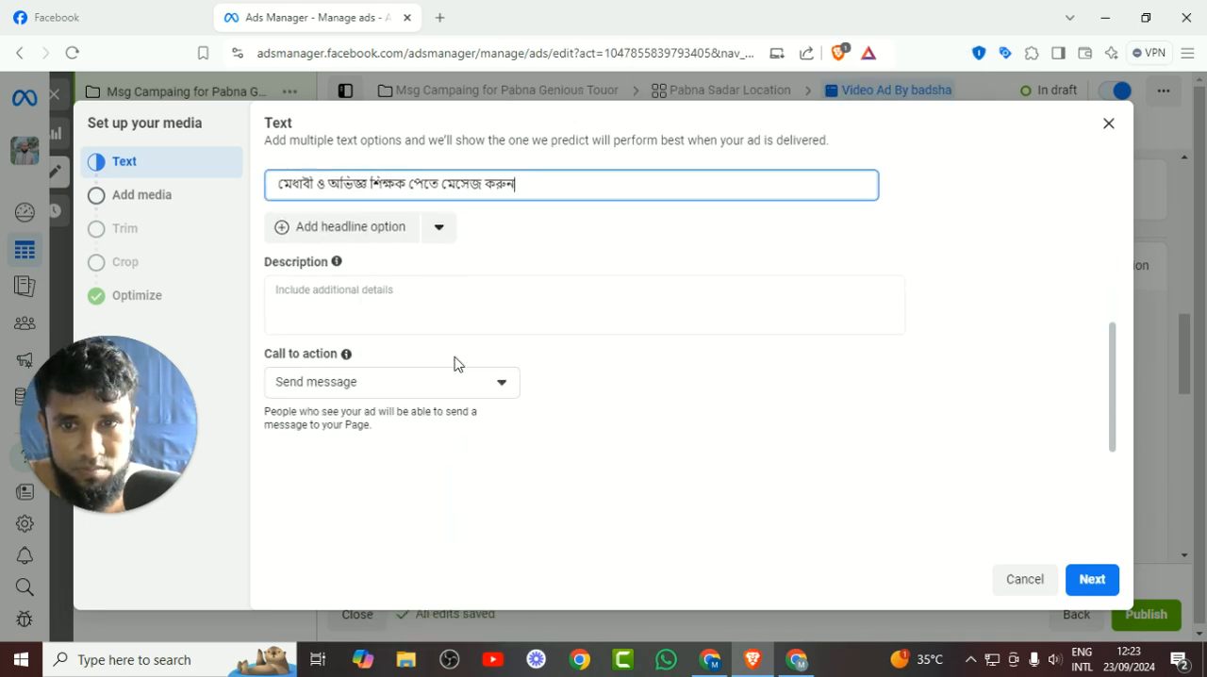
click(406, 383)
click(406, 391)
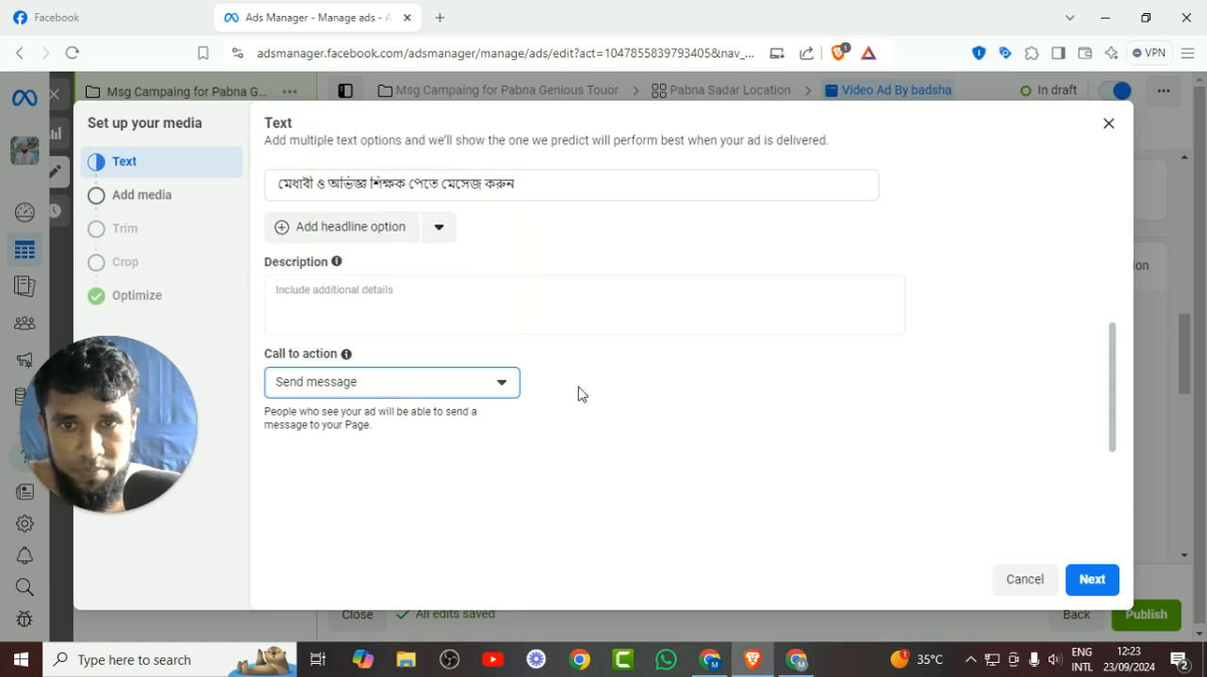
click(1089, 592)
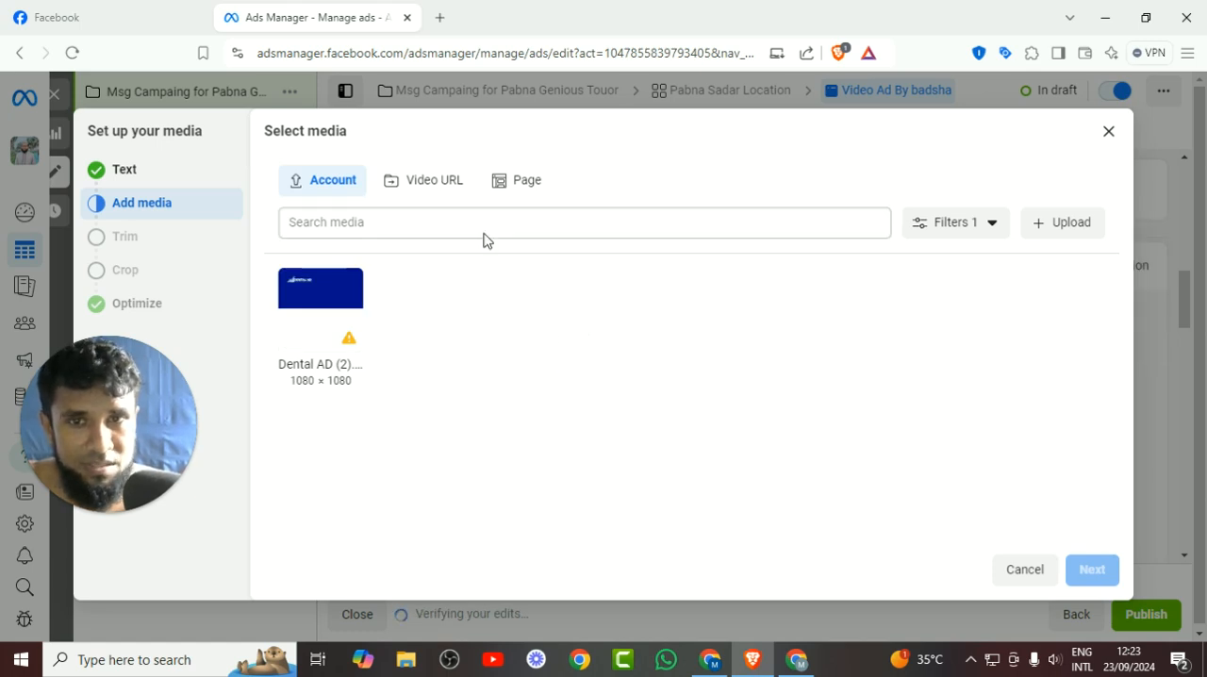
Select the purple-green 1080 × 1080 video from the Pabna Genius Tutors page's media and proceed to trimming.
click(539, 180)
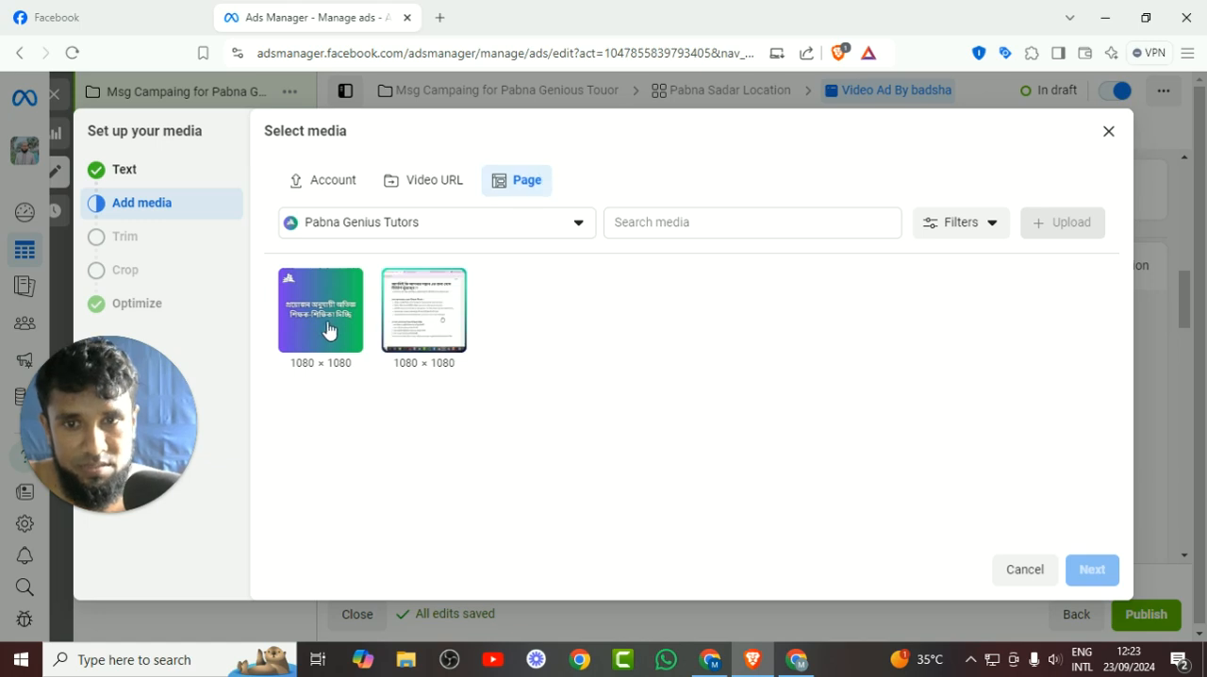
click(325, 332)
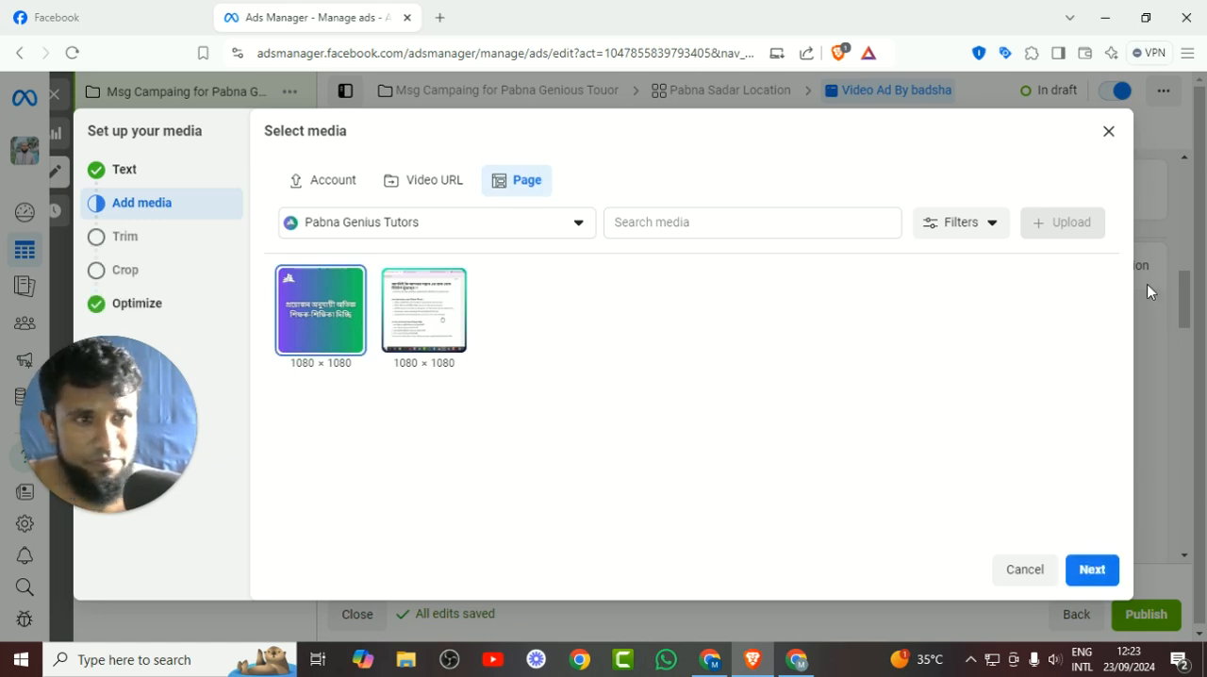
click(1092, 570)
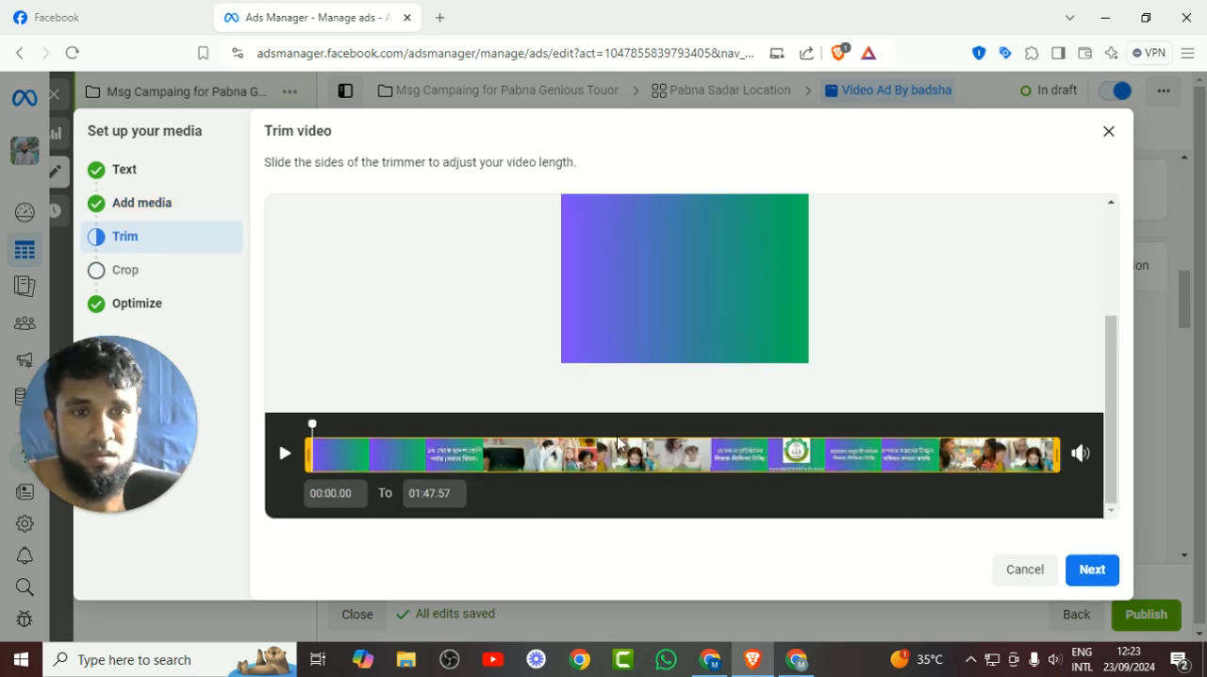
Play part of the video to preview it, leave it untrimmed and proceed to the placement crops.
scroll(745, 475, up, 3)
scroll(749, 472, down, 2)
scroll(754, 470, up, 2)
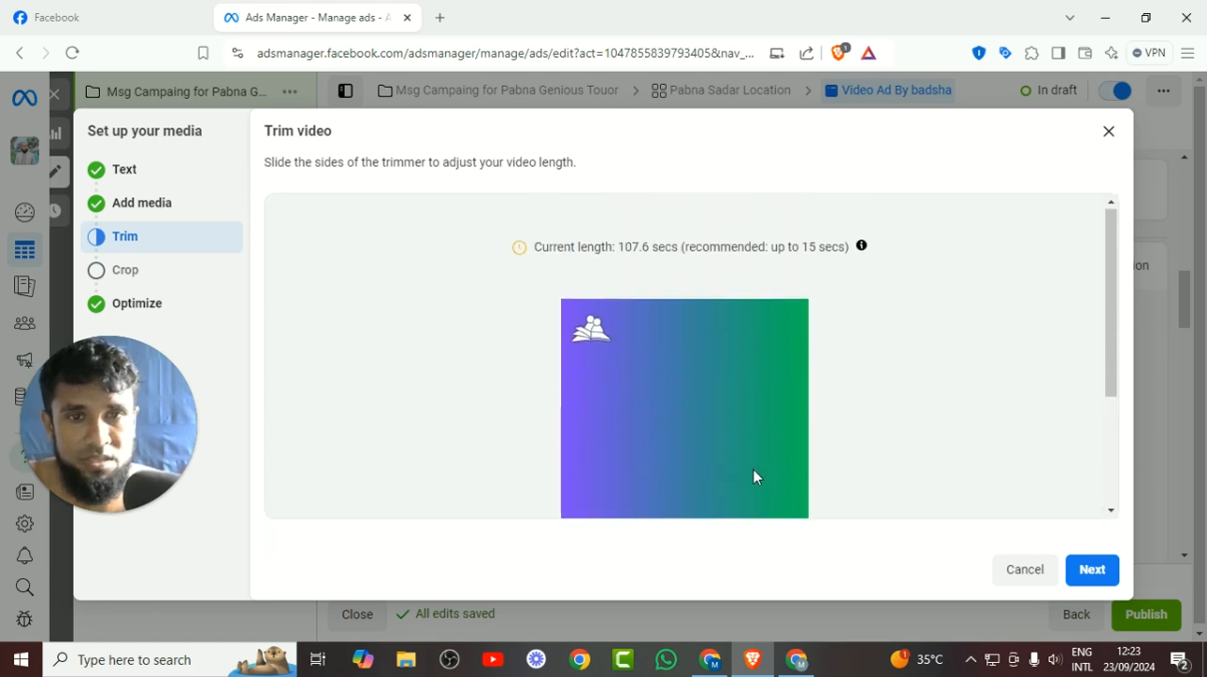
scroll(754, 476, down, 2)
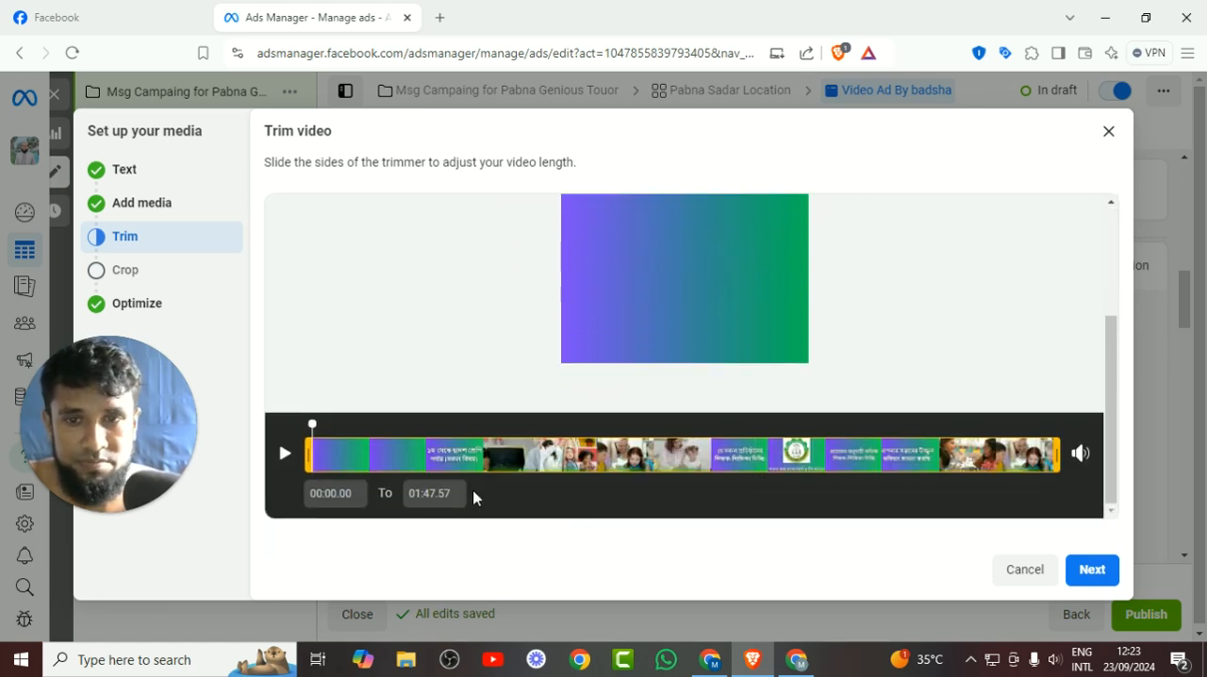
click(283, 458)
scroll(285, 459, up, 2)
scroll(284, 458, down, 3)
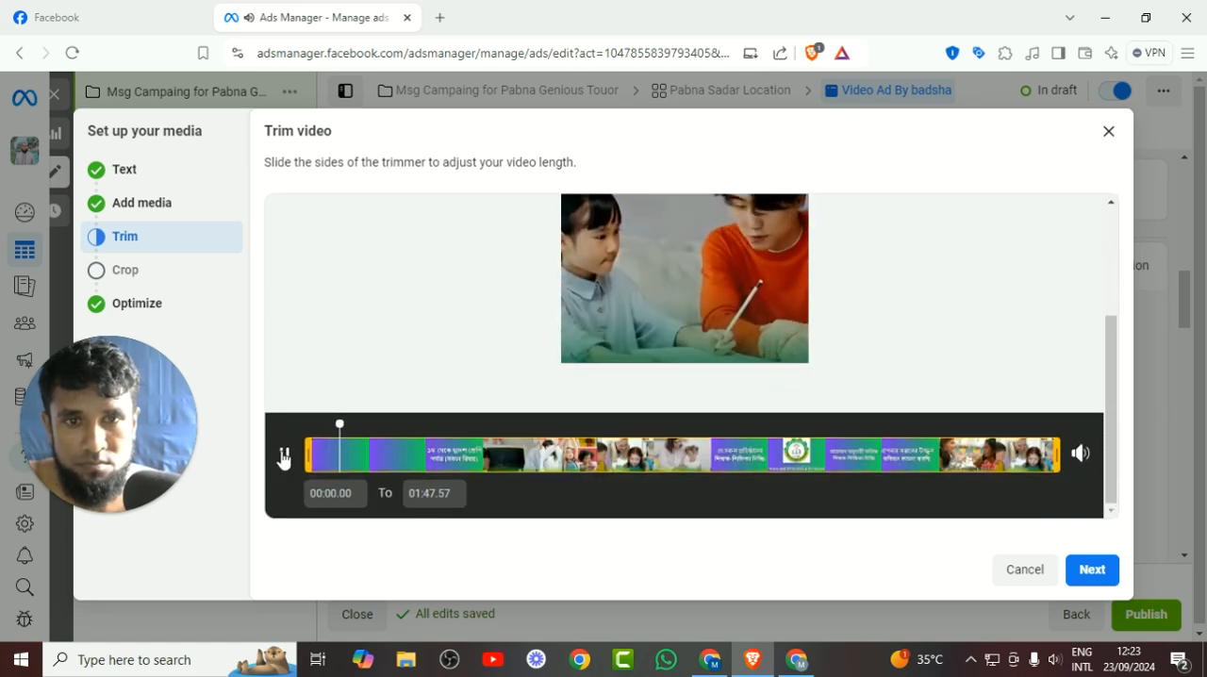
click(283, 457)
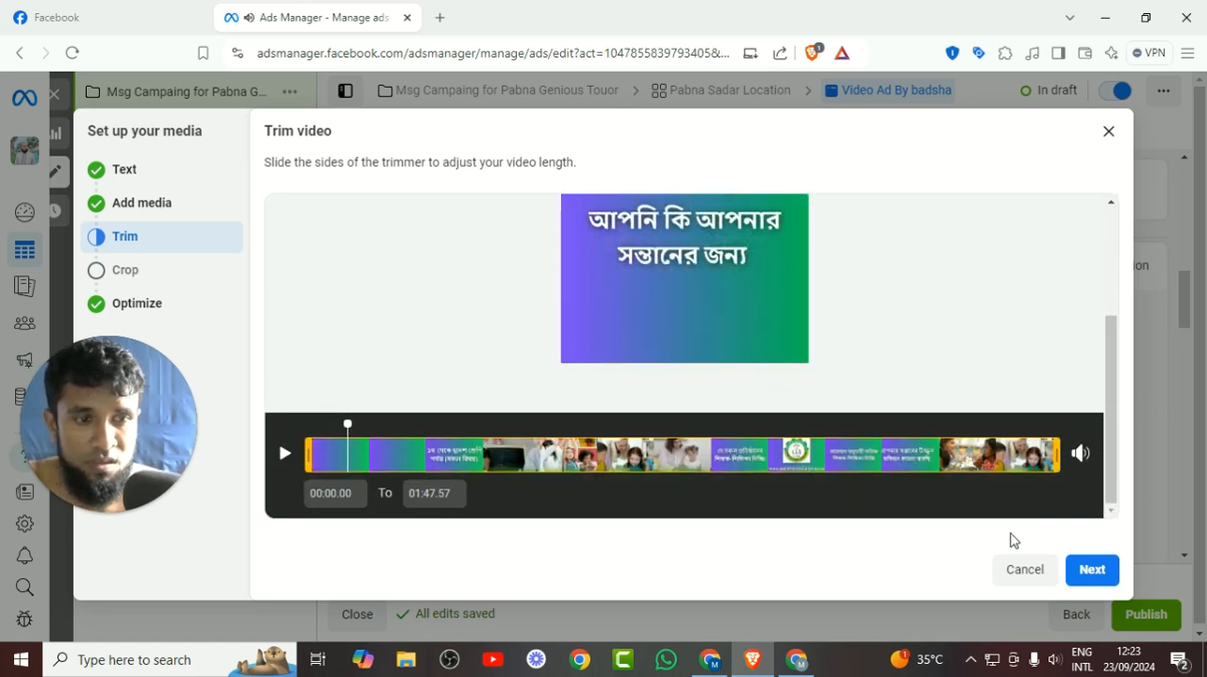
click(1087, 571)
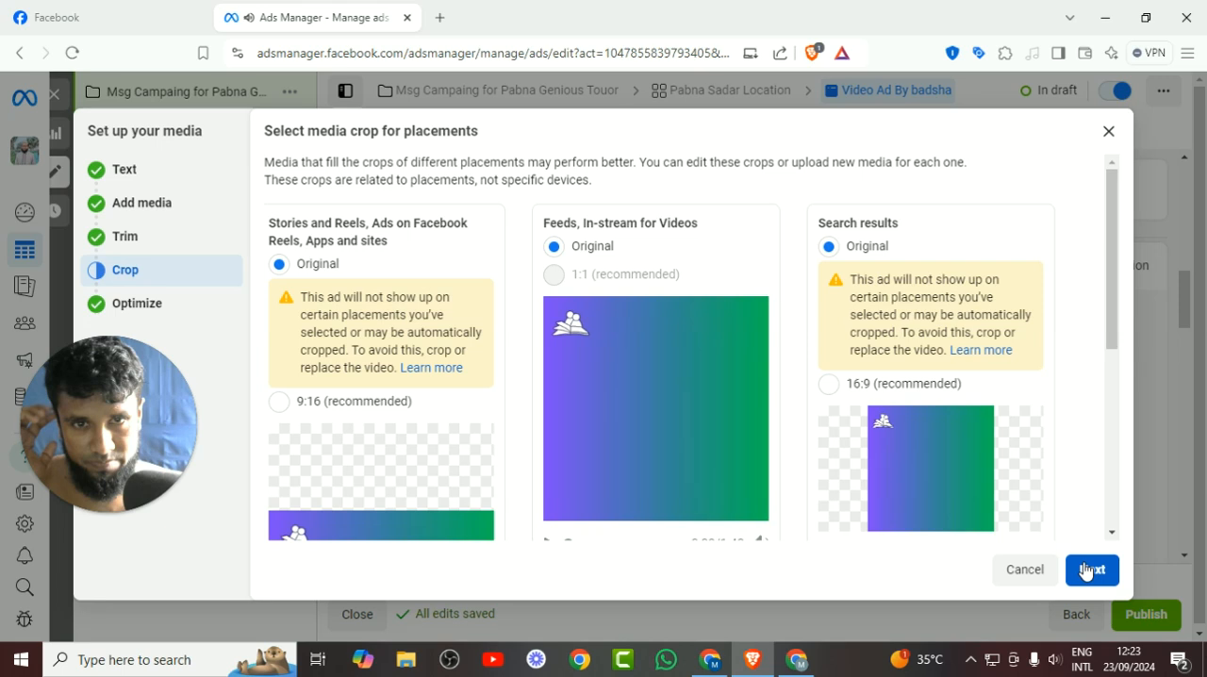
Keep the original crops for all placements, leave all Advantage+ optimizations on and finish the media setup.
scroll(707, 438, down, 4)
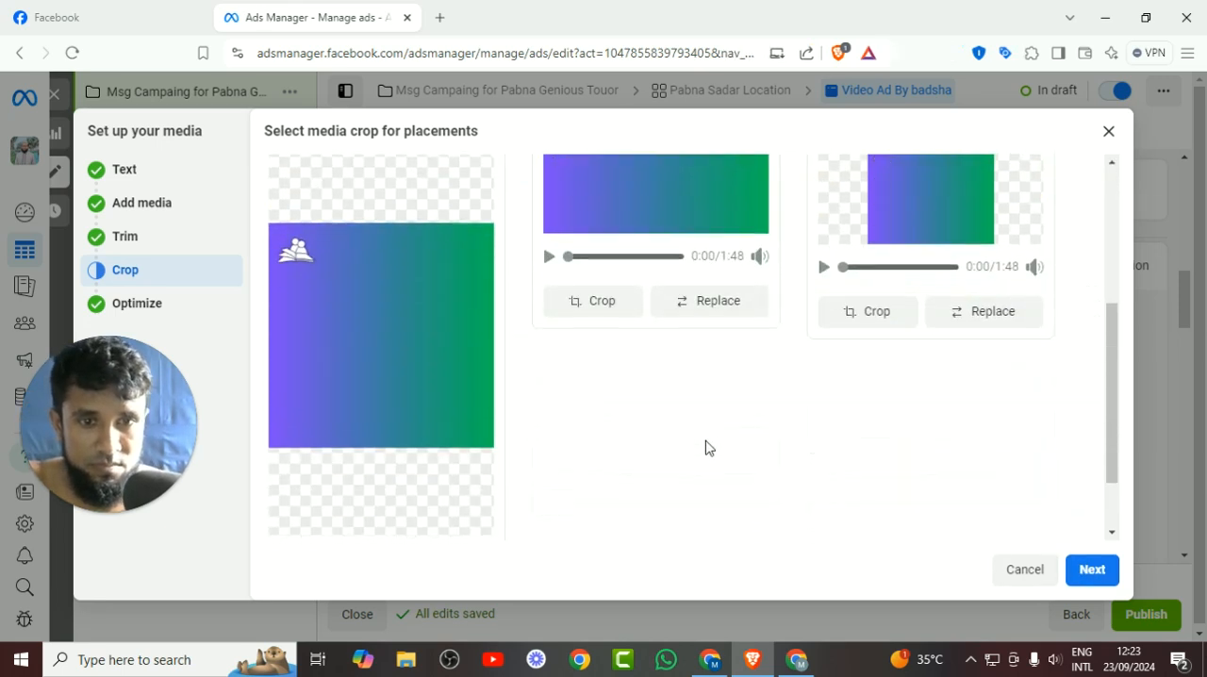
click(1092, 570)
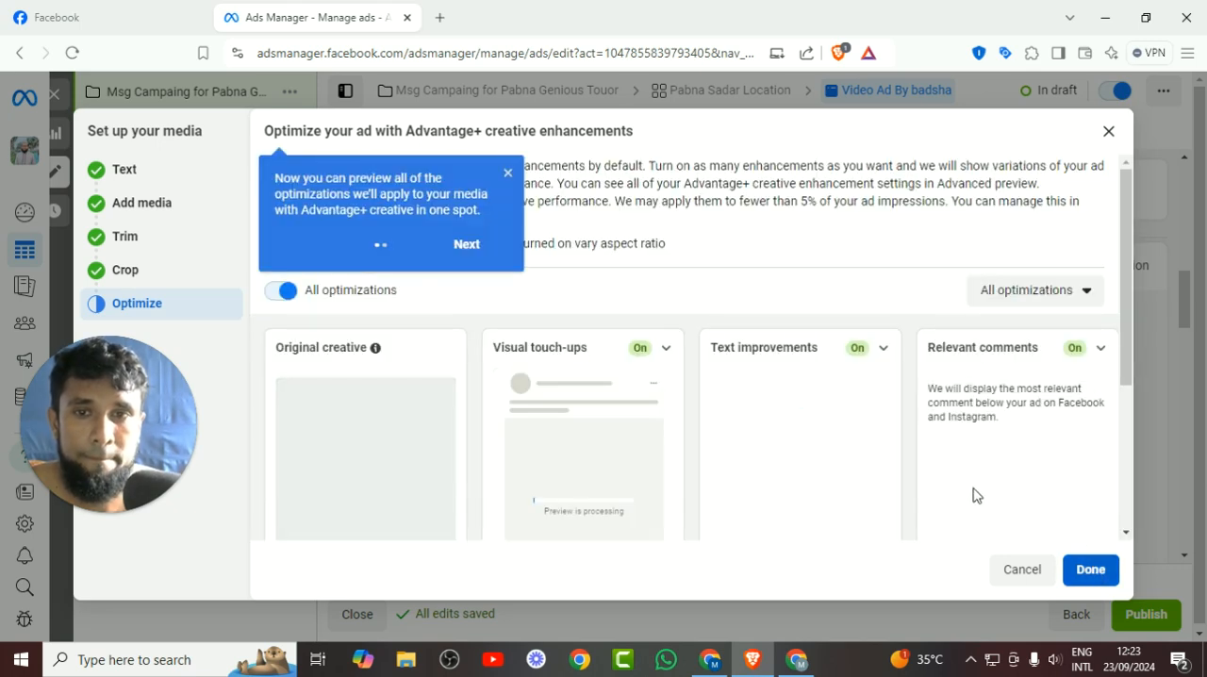
scroll(975, 493, down, 2)
scroll(975, 495, down, 2)
click(1095, 580)
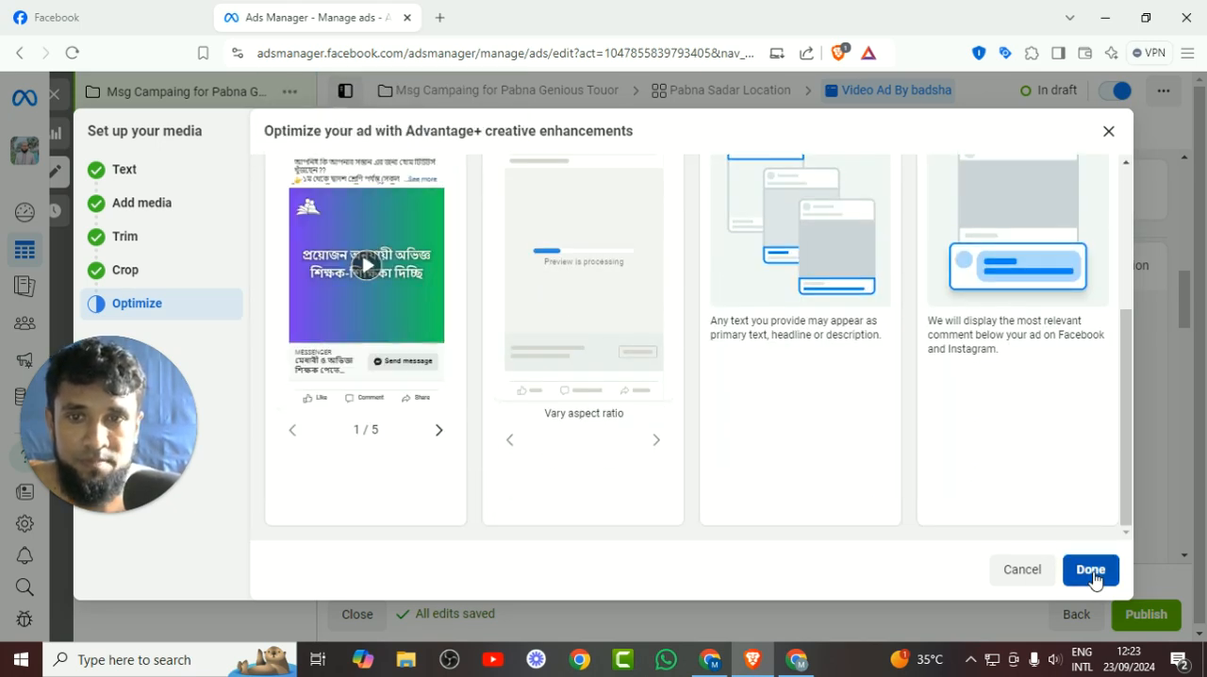
click(1094, 580)
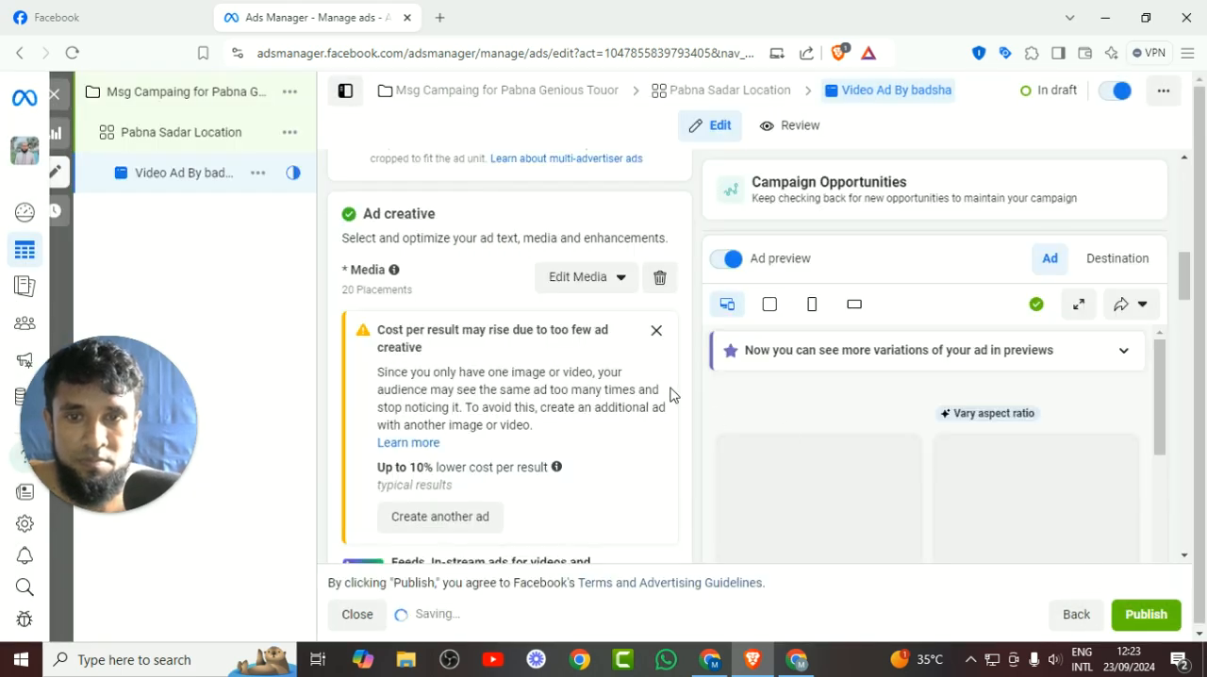
Open the Start conversations message template of the video ad for editing.
scroll(518, 457, down, 2)
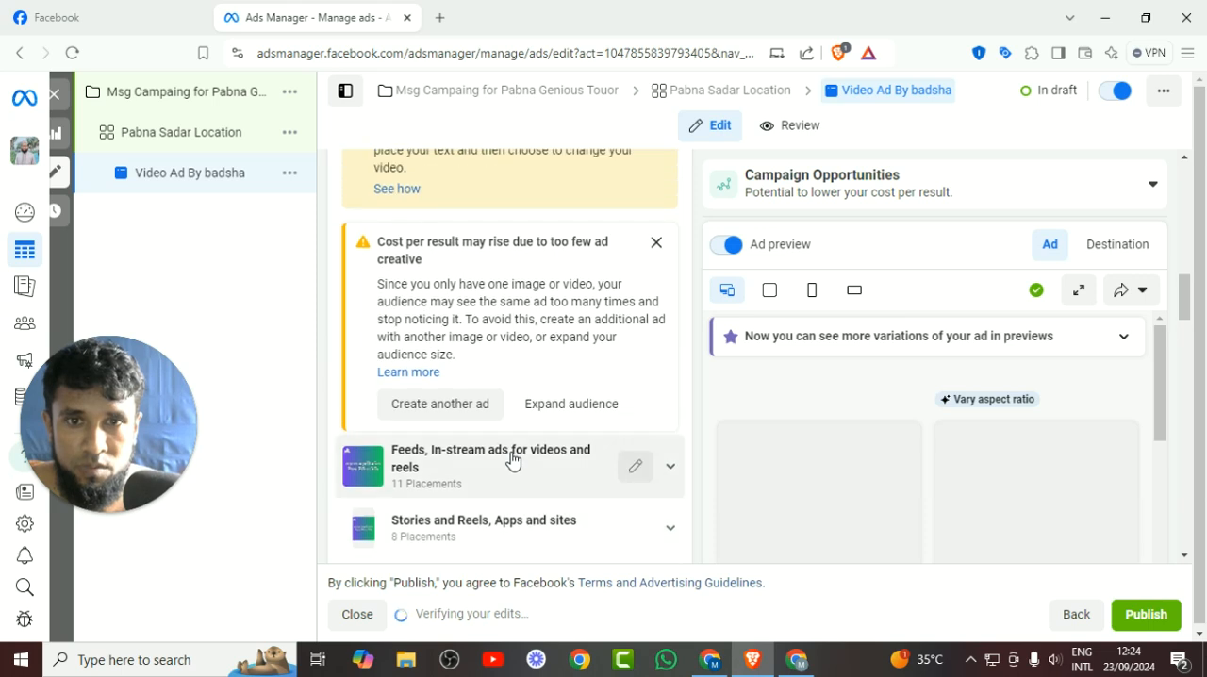
scroll(512, 460, down, 10)
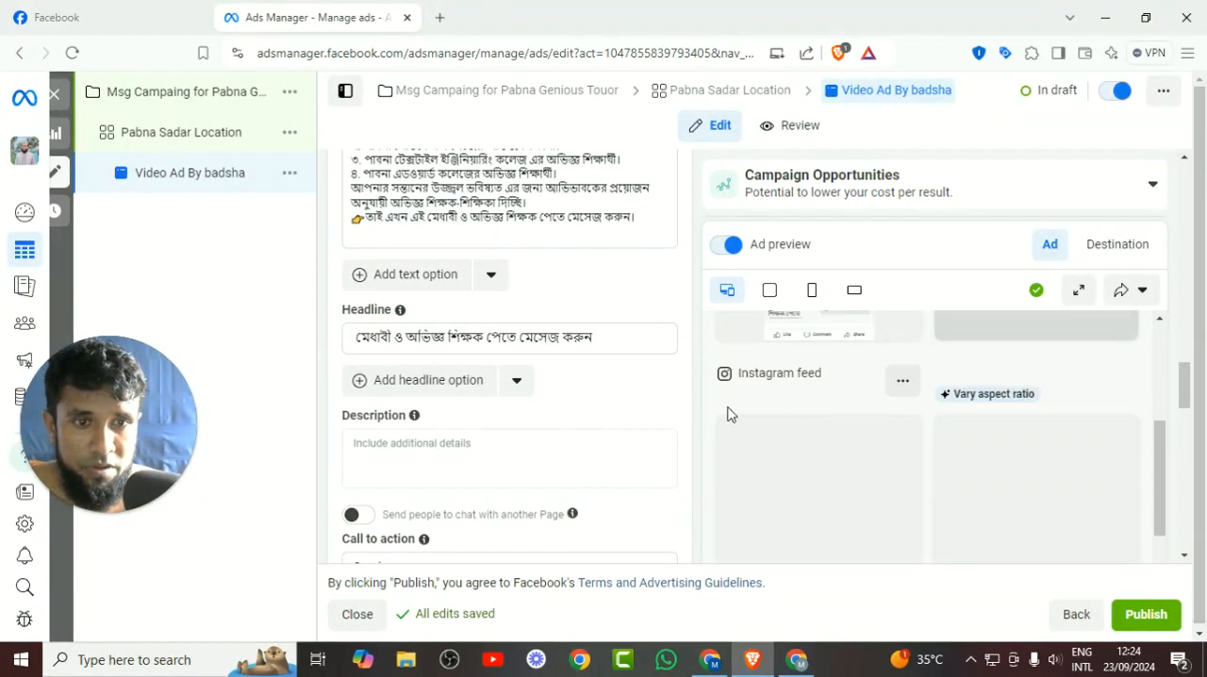
scroll(493, 421, down, 3)
scroll(491, 417, down, 3)
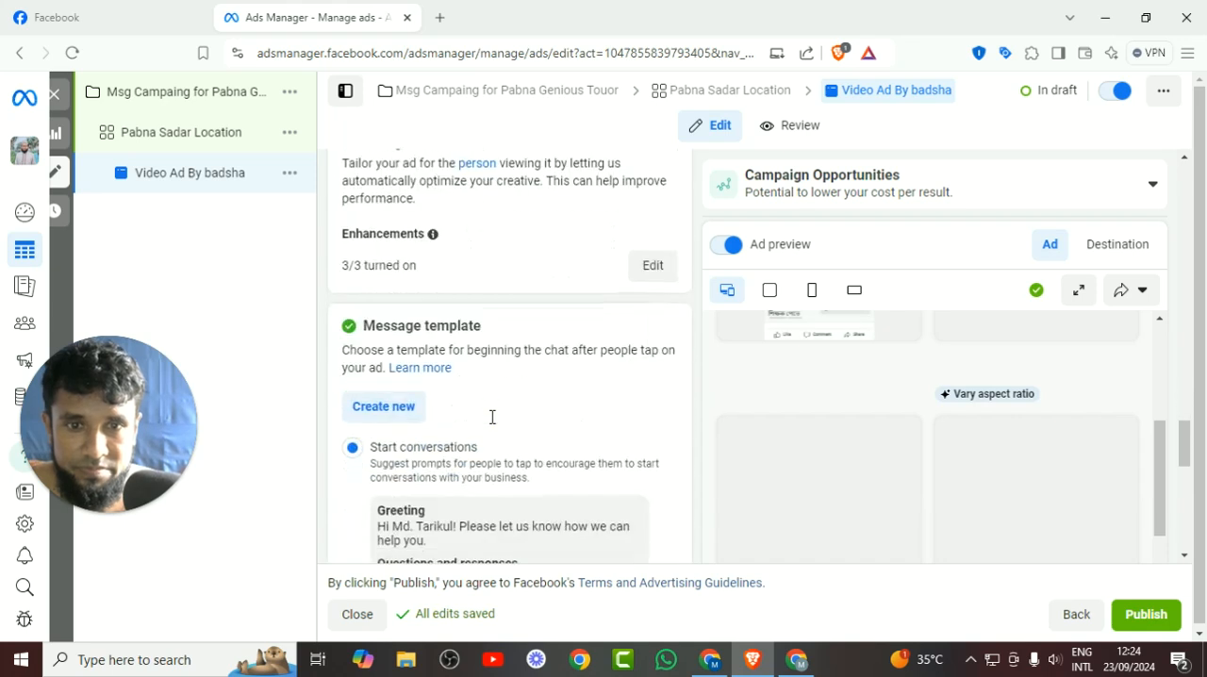
scroll(490, 425, down, 2)
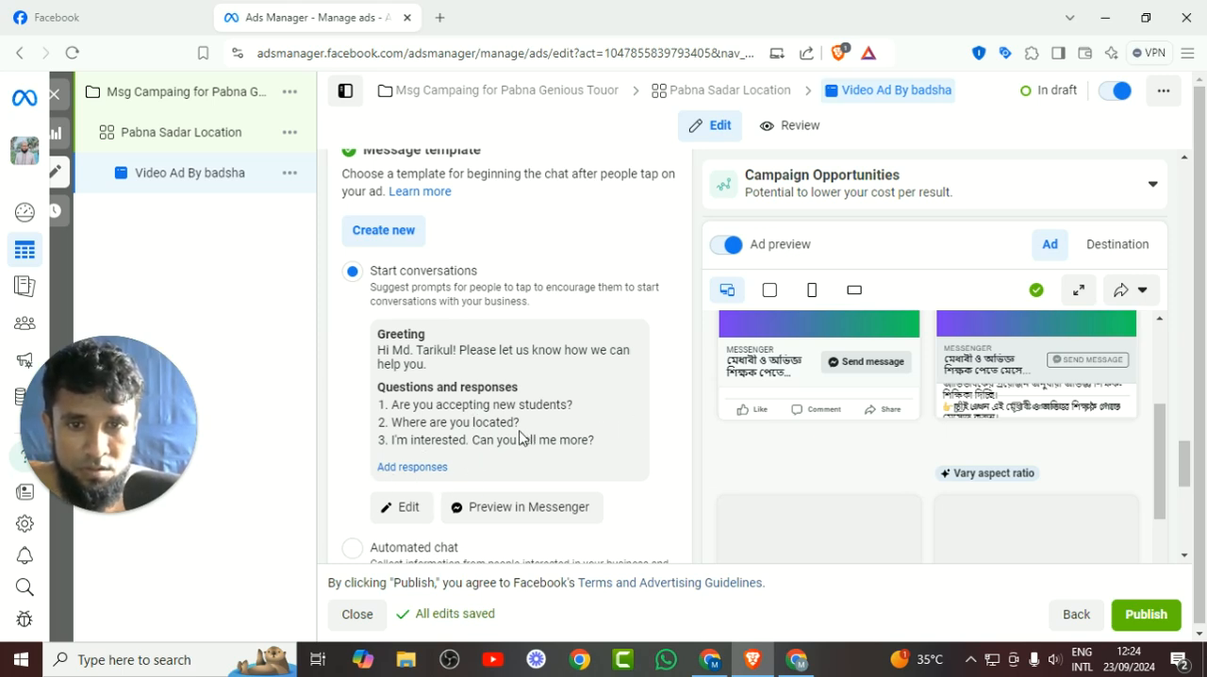
scroll(448, 438, down, 1)
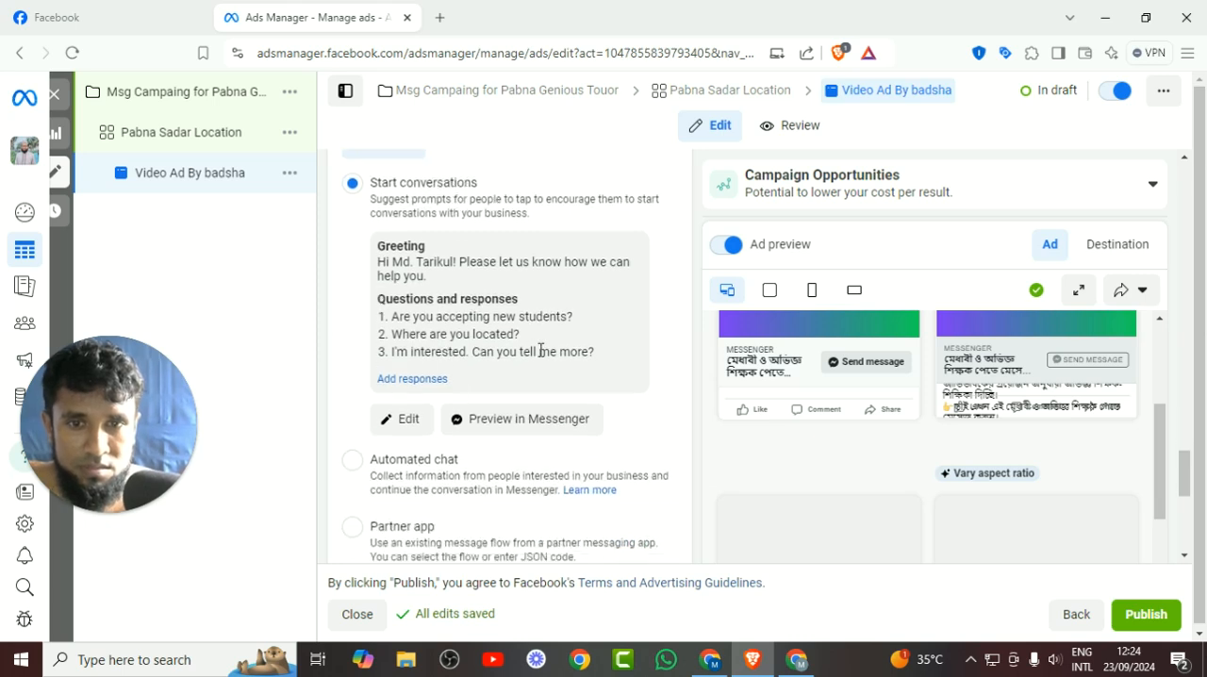
scroll(443, 373, down, 2)
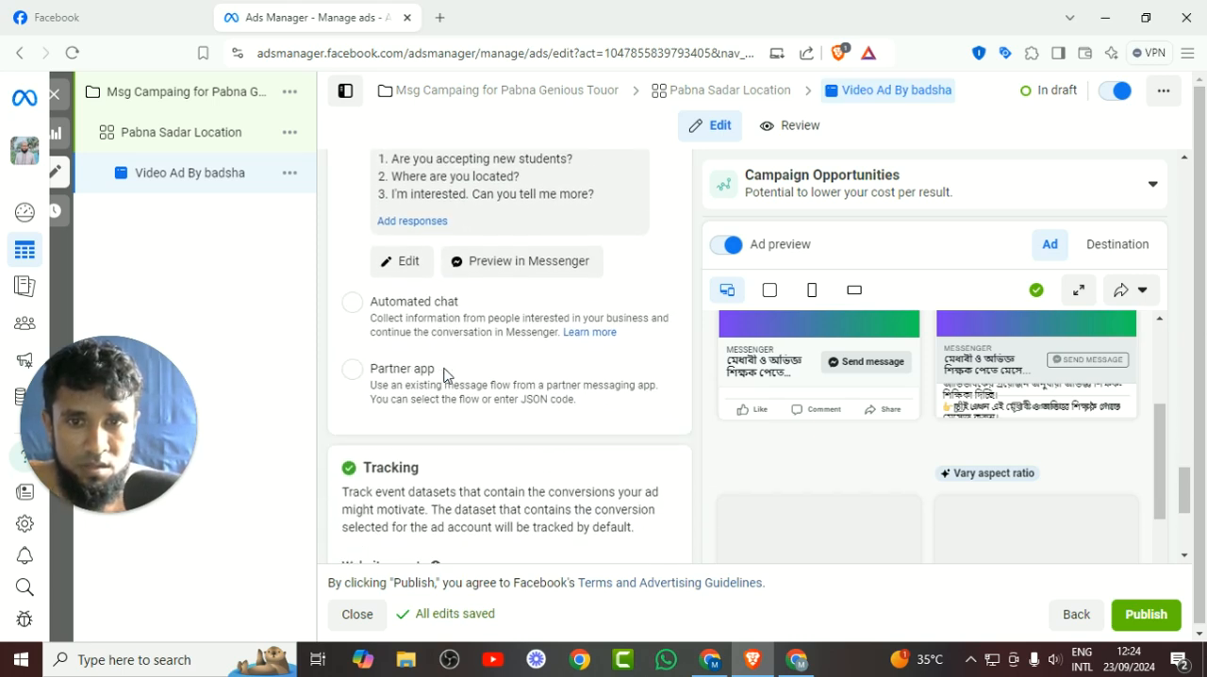
scroll(440, 372, up, 2)
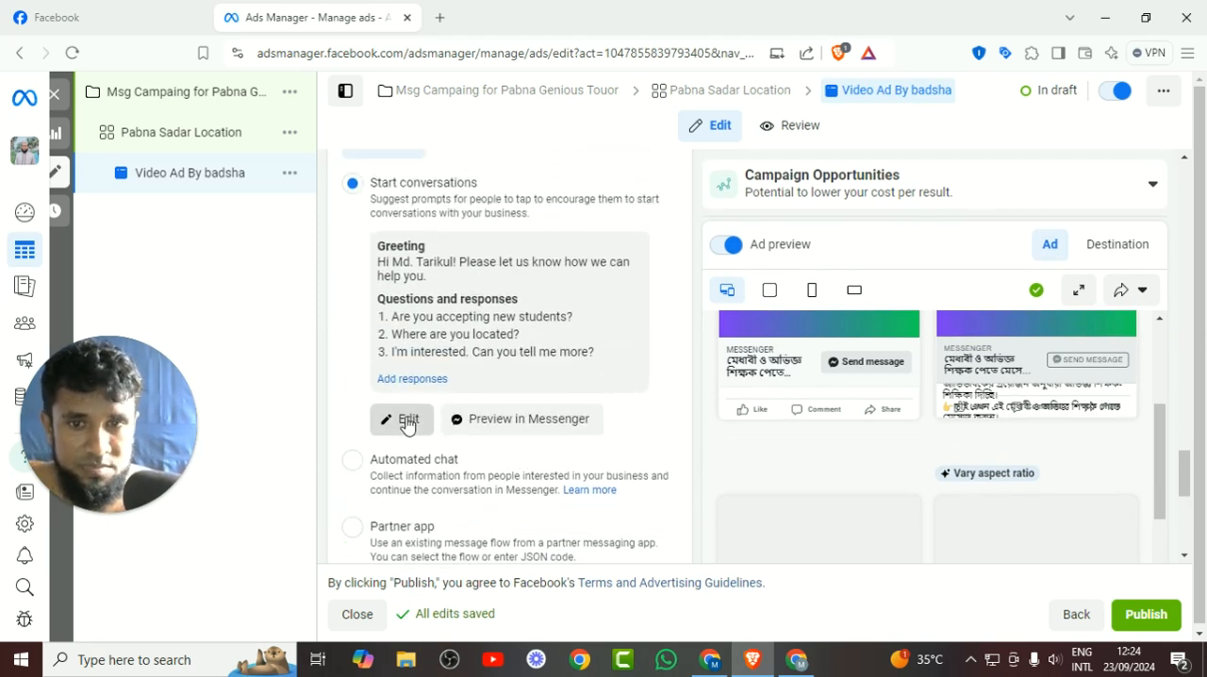
click(403, 419)
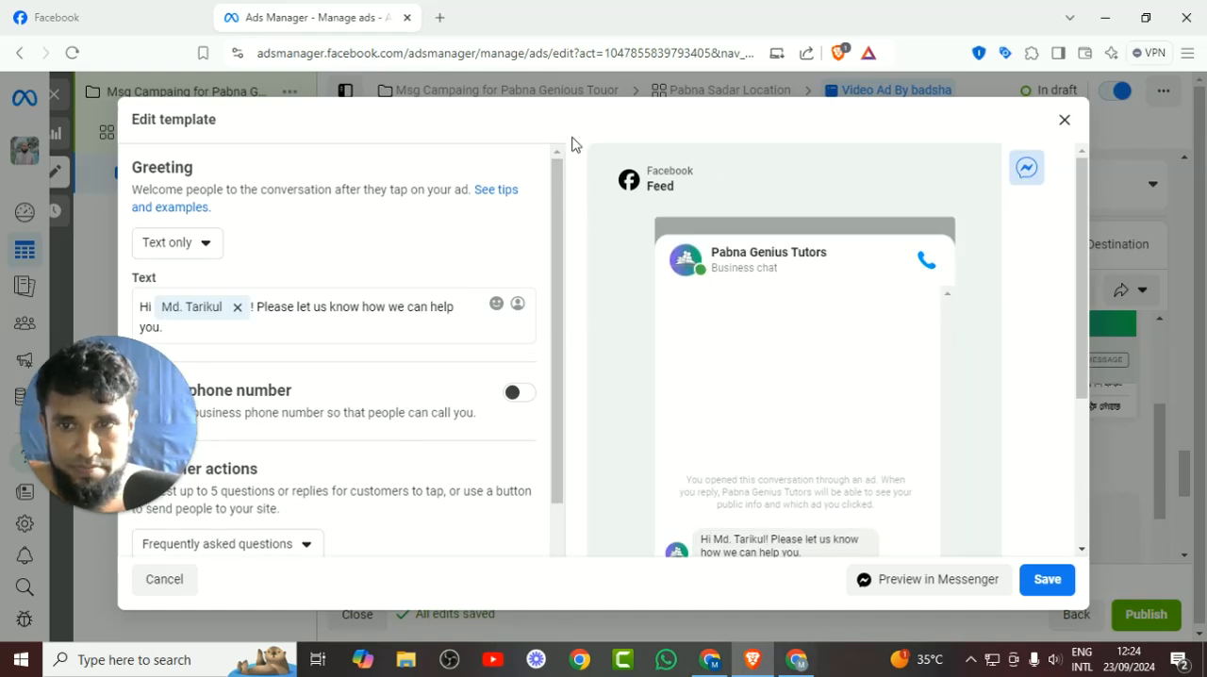
Replace "Hi" with "Assamulaikum" before the recipient's first name in the greeting text.
click(154, 306)
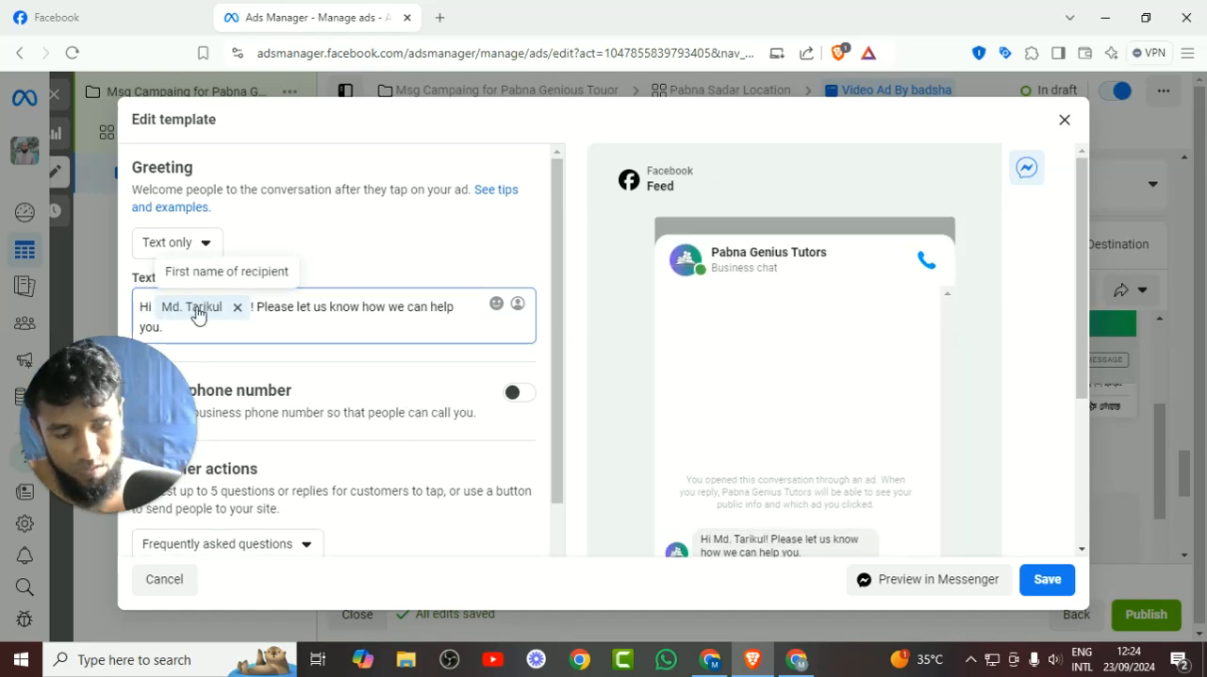
key(BackSpace)
key(BackSpace)
key(BackSpace)
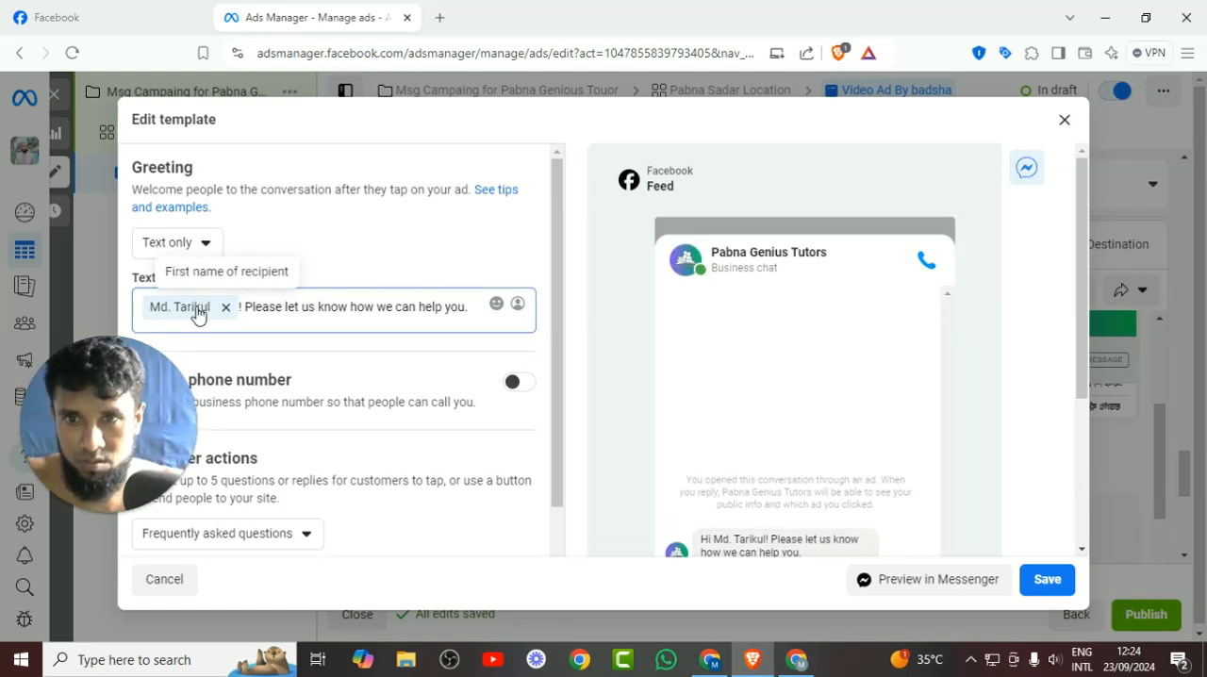
text(Assa )
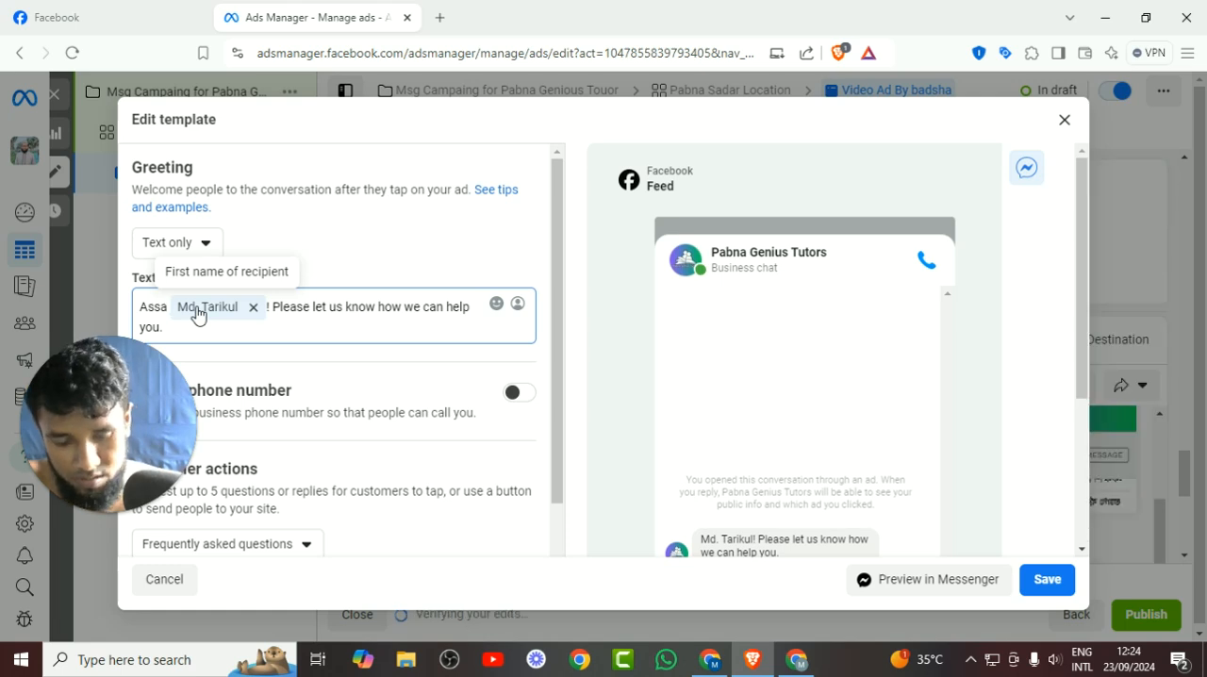
text(mulaikum)
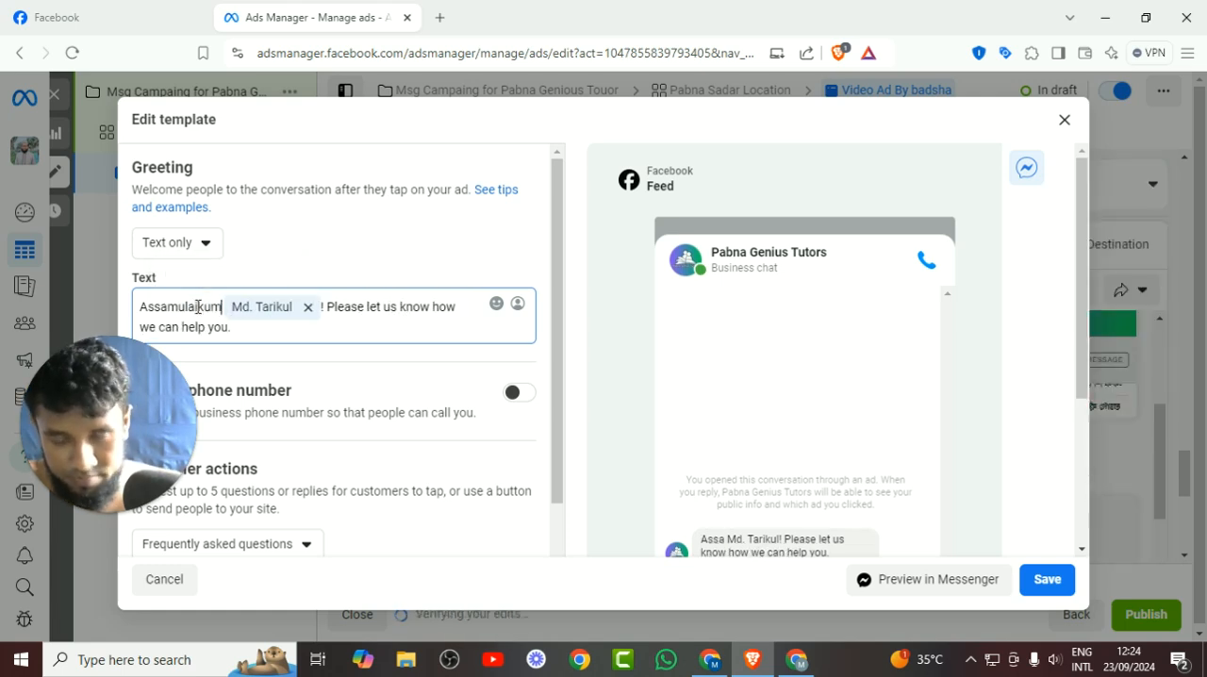
drag(206, 431, 1206, 253)
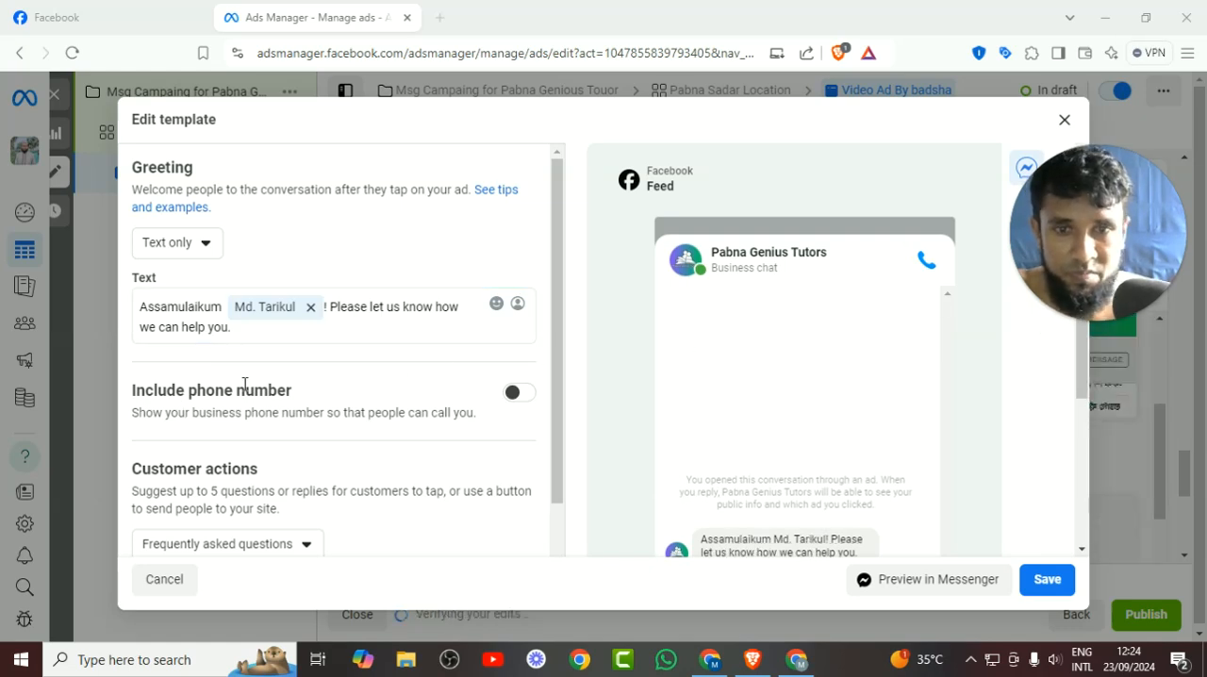
Review the three suggested questions, keep them without automated responses and save the template as Start conversations 09/23/24.
scroll(244, 385, down, 2)
scroll(244, 385, up, 1)
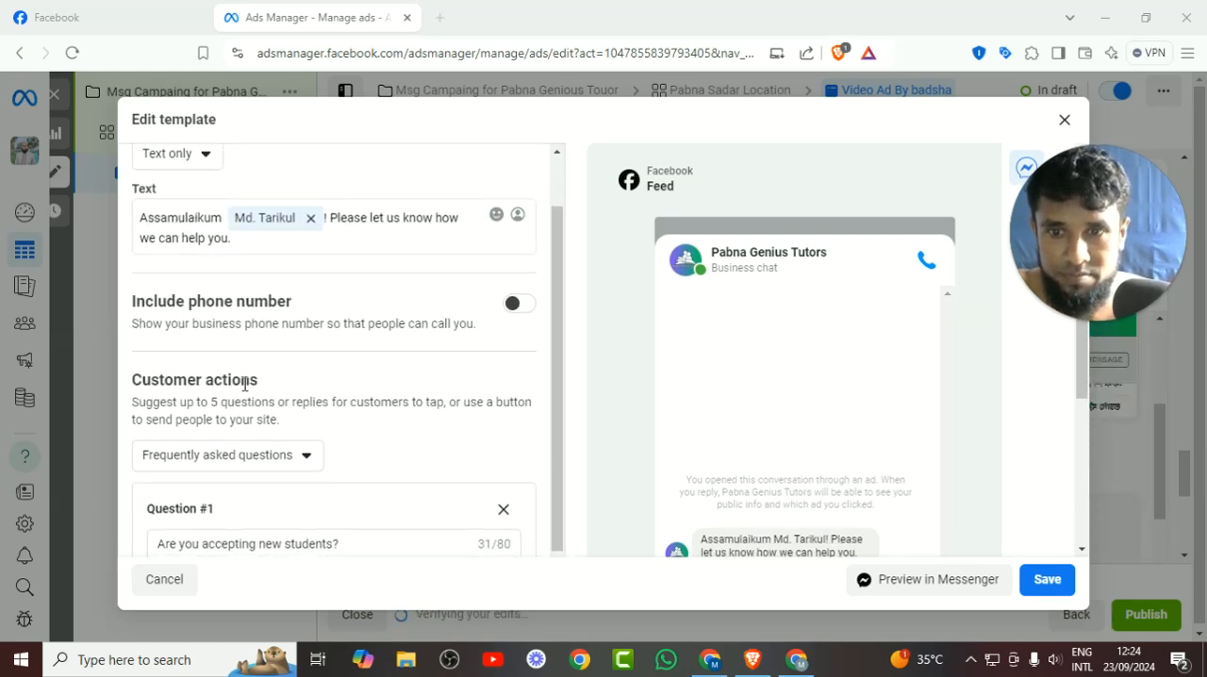
scroll(244, 385, down, 4)
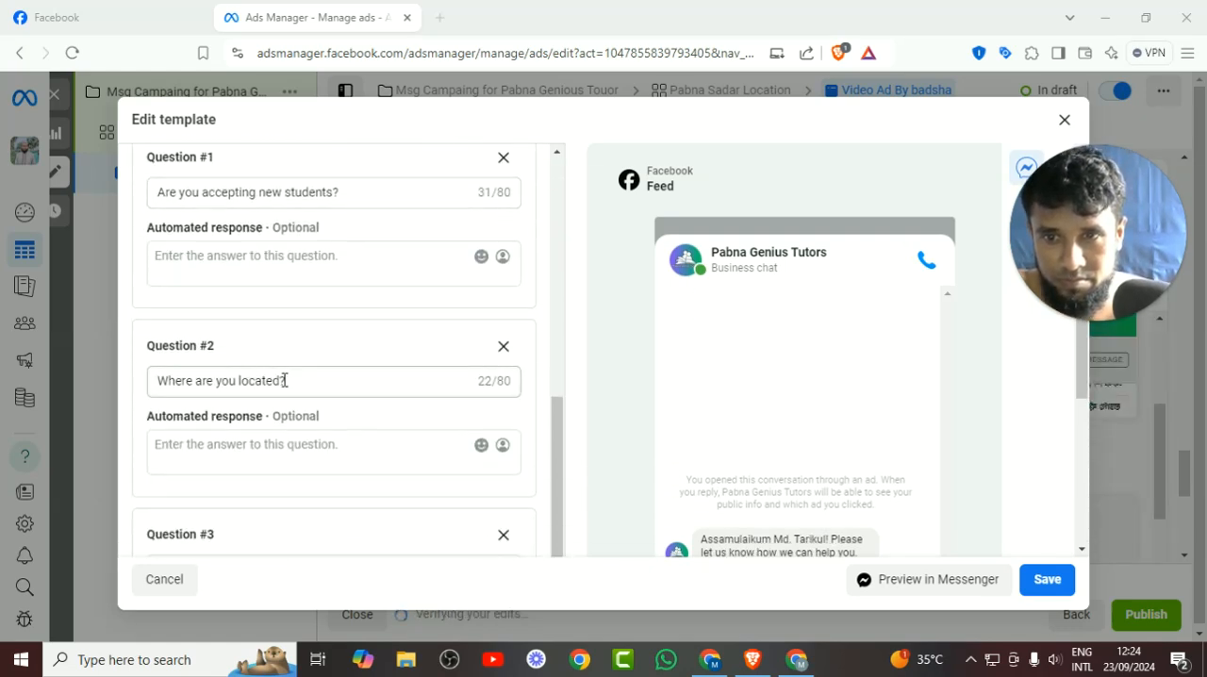
scroll(289, 380, down, 1)
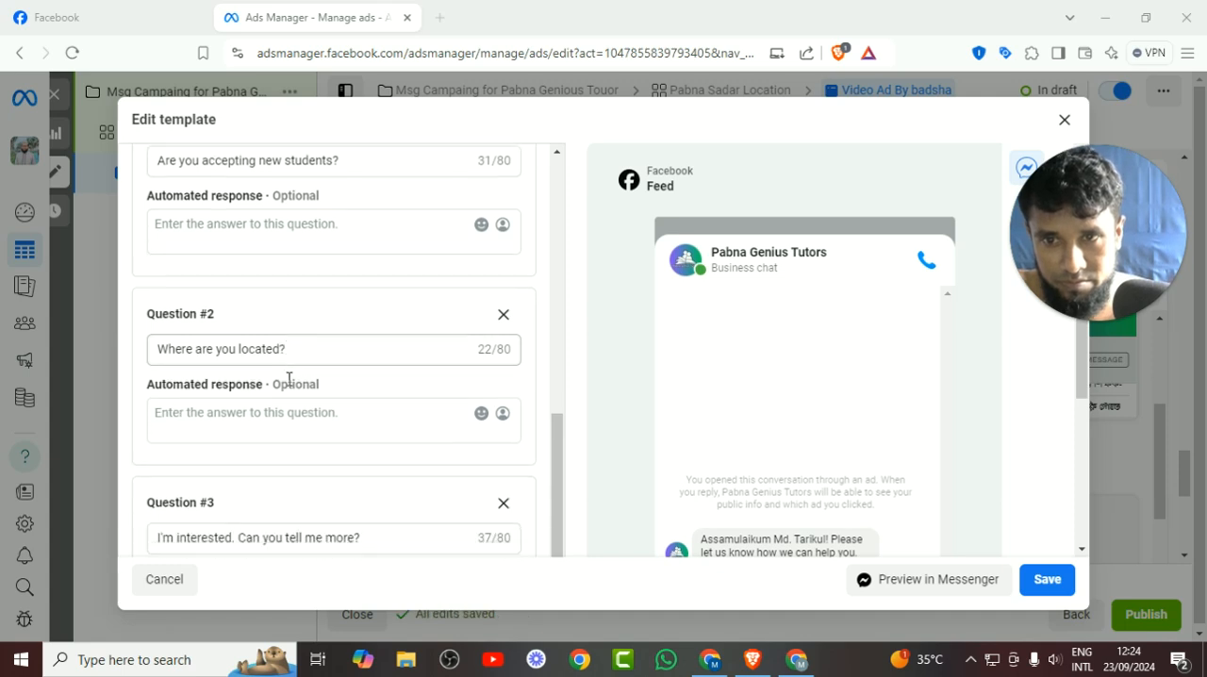
scroll(288, 379, down, 3)
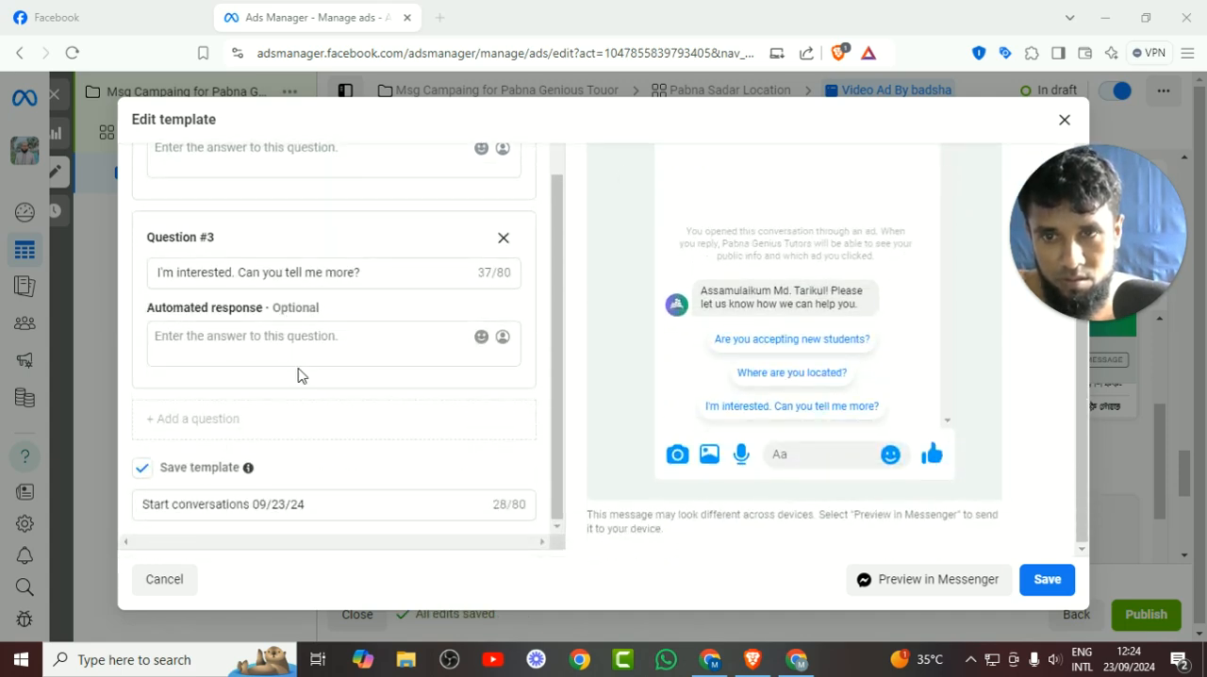
scroll(298, 375, up, 1)
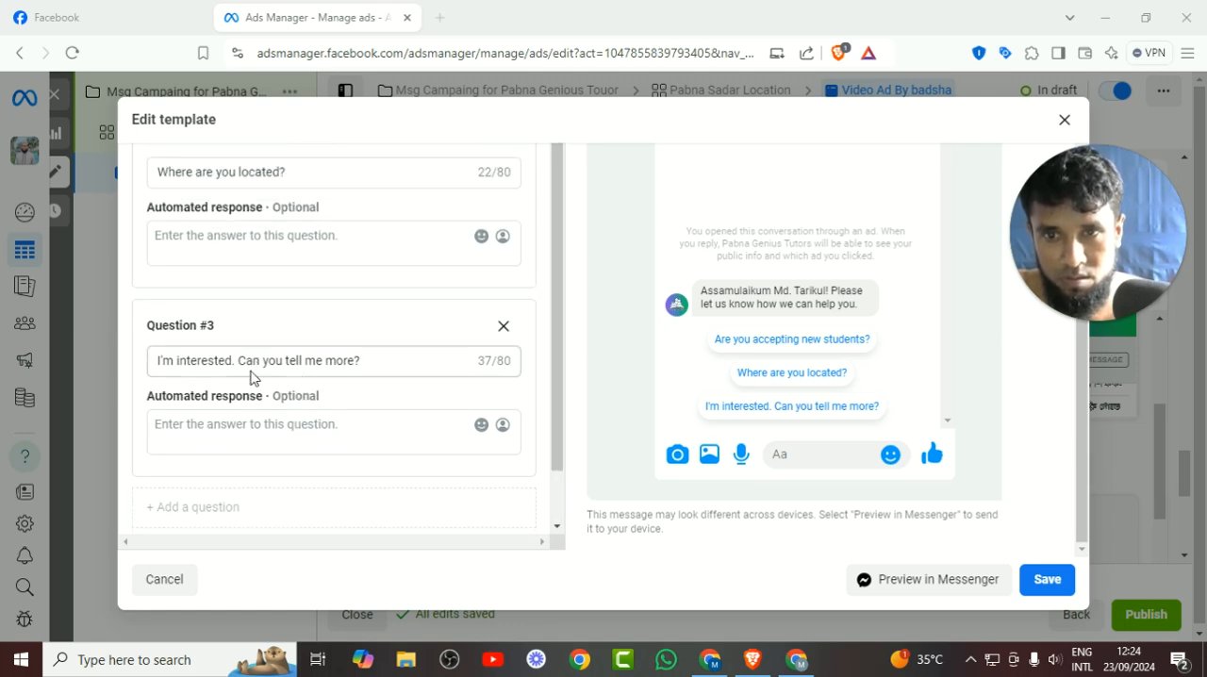
scroll(264, 384, down, 1)
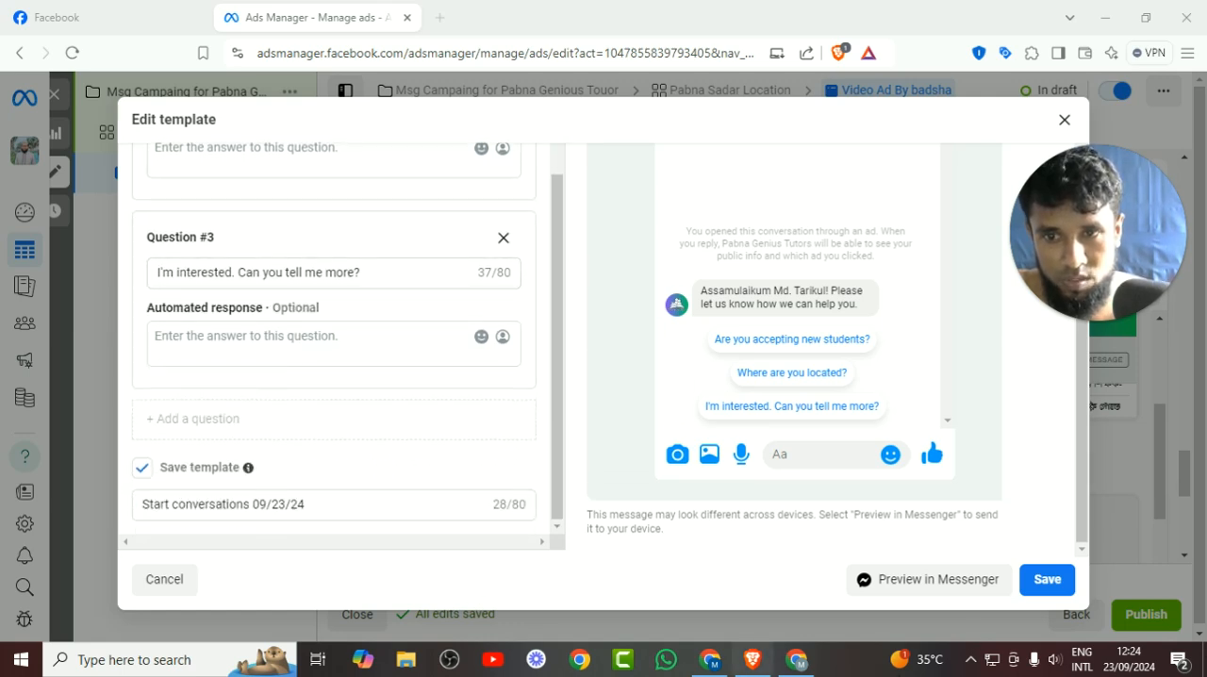
click(1047, 590)
Check the remaining ad settings from primary text to tracking and publish the campaign.
scroll(646, 442, down, 10)
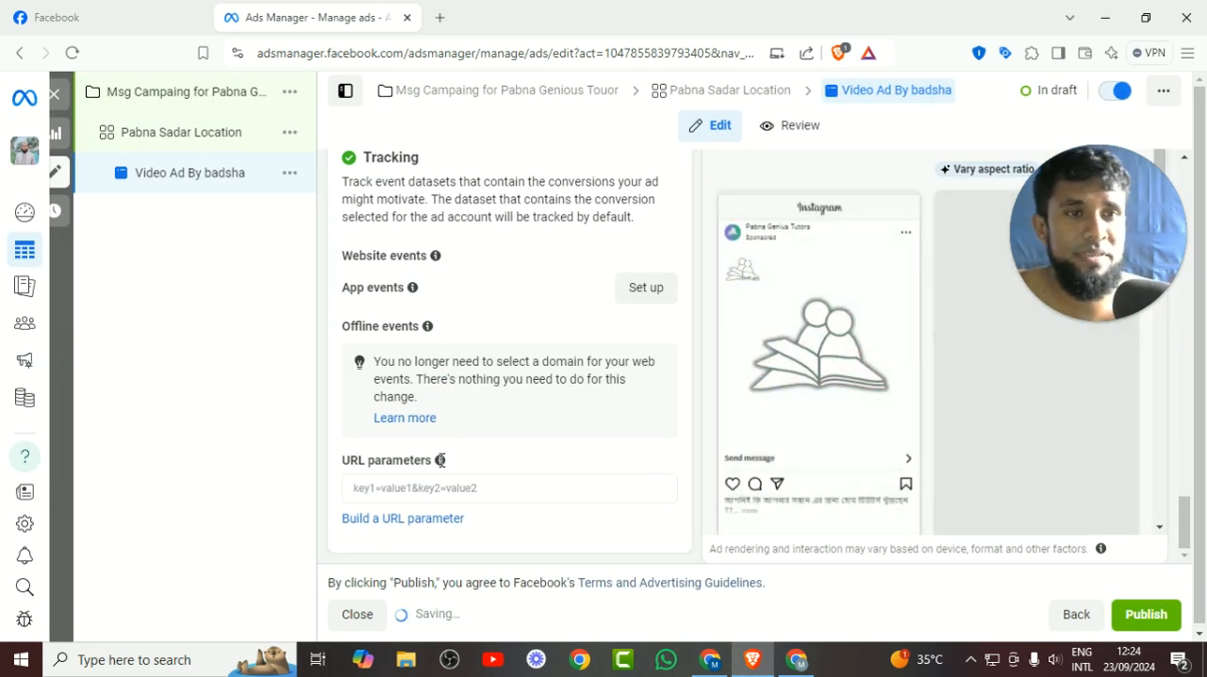
scroll(505, 424, up, 5)
scroll(506, 424, up, 5)
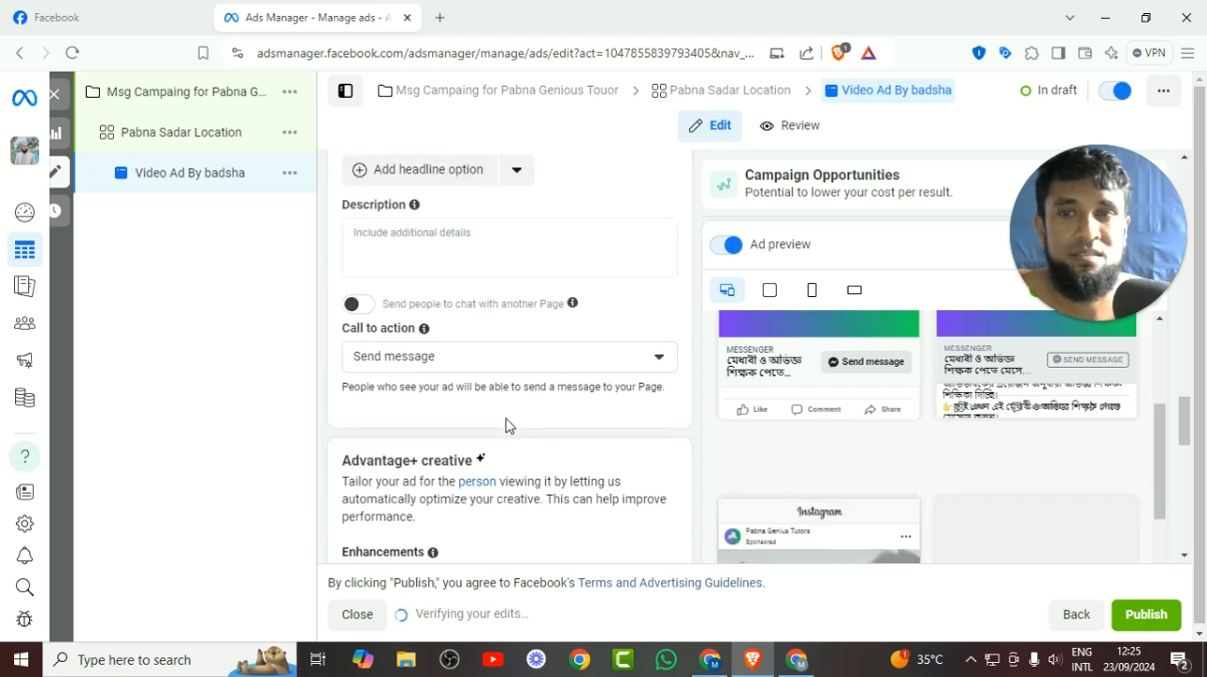
scroll(507, 419, up, 5)
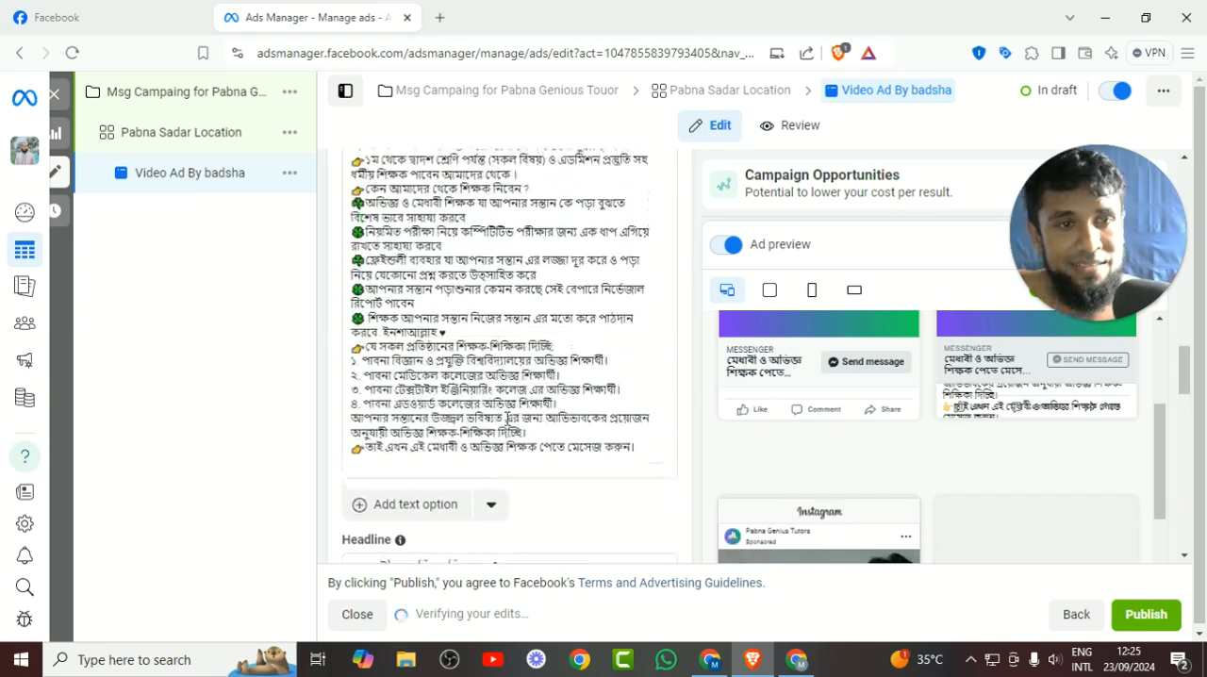
scroll(507, 422, down, 4)
scroll(509, 426, down, 10)
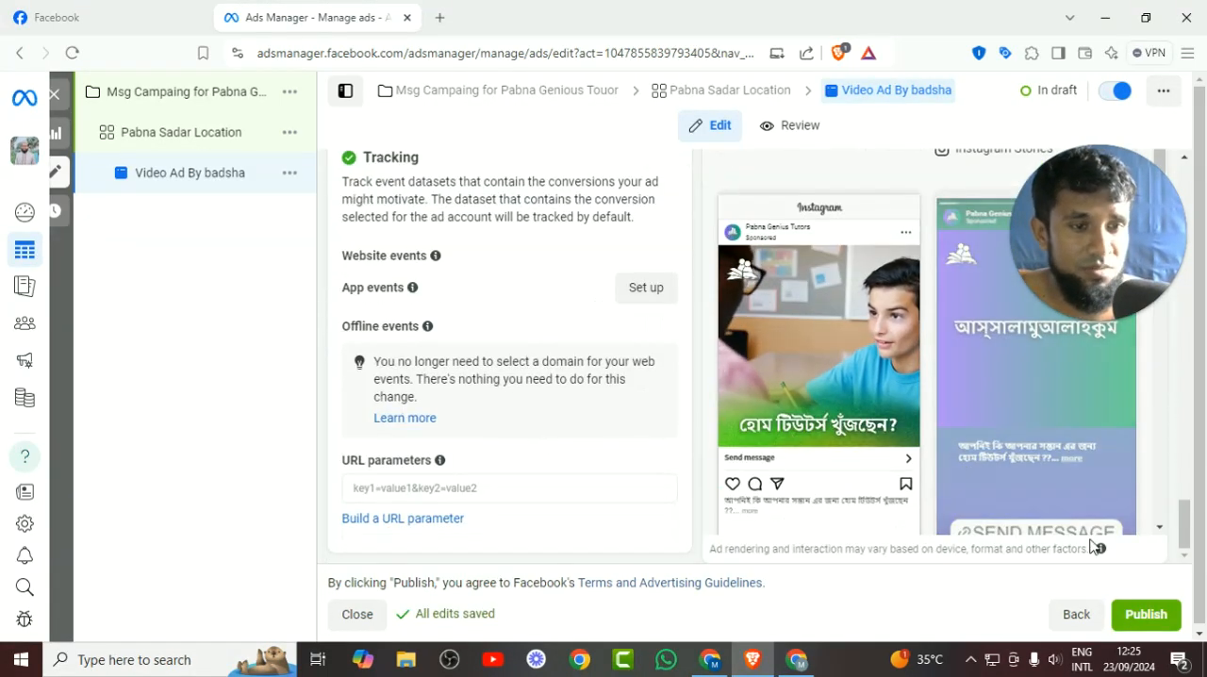
click(1136, 620)
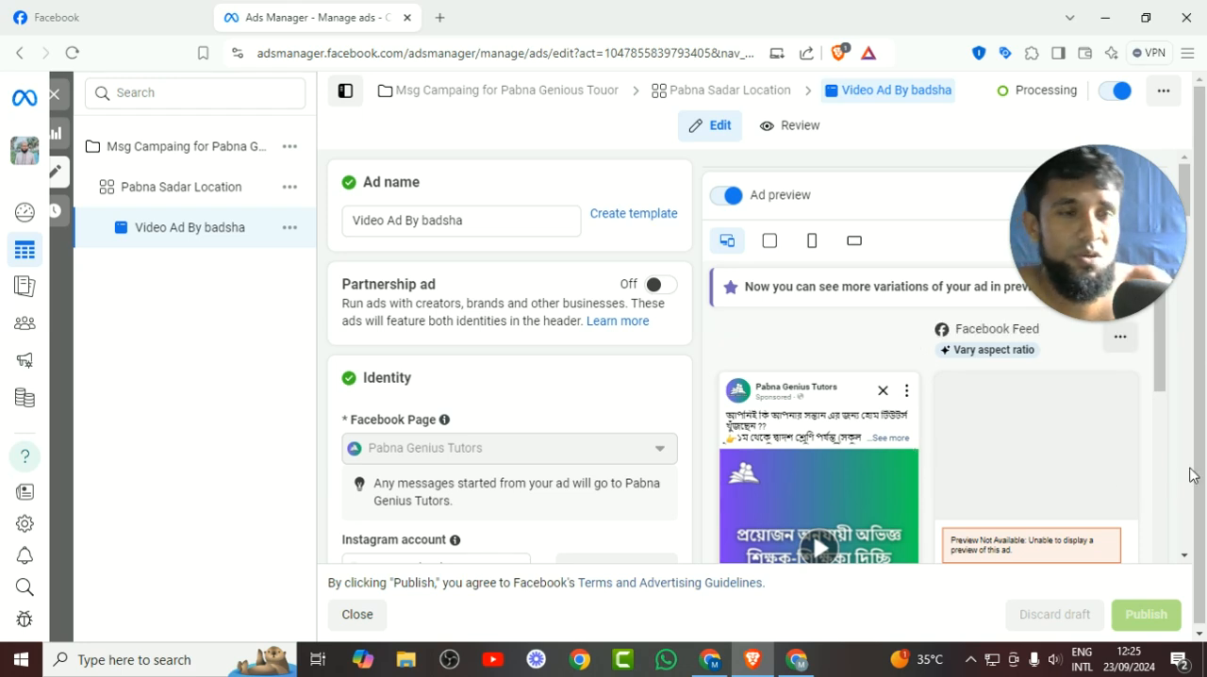
drag(1088, 283, 361, 314)
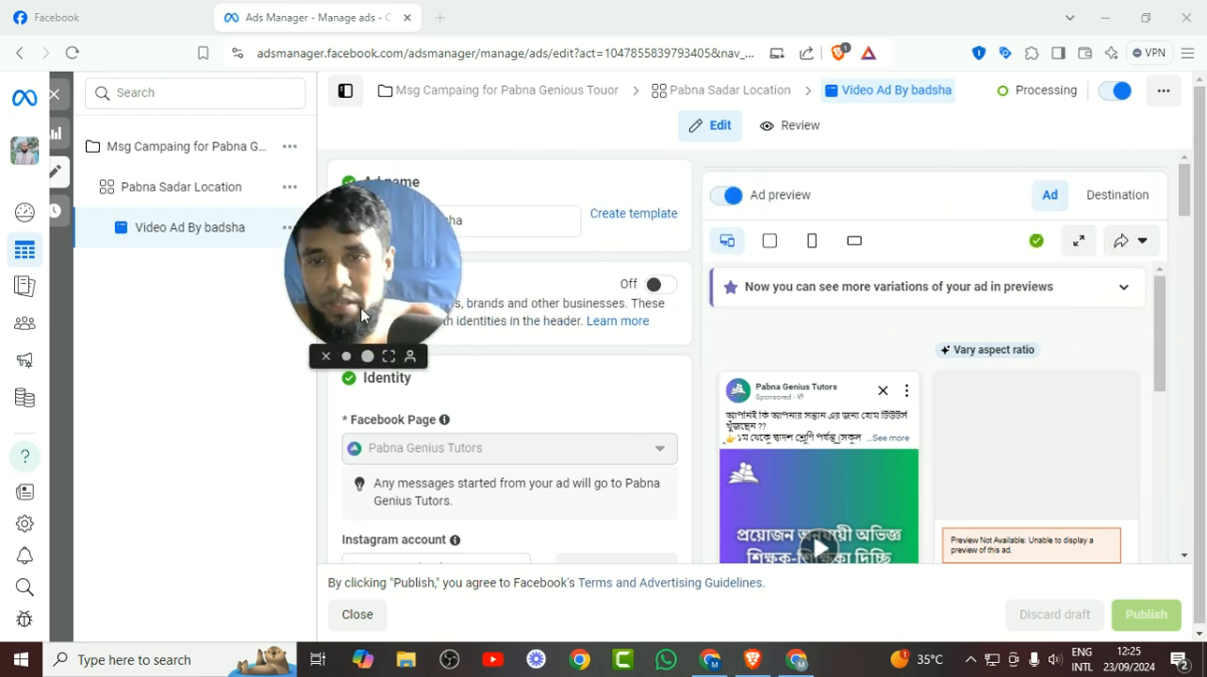